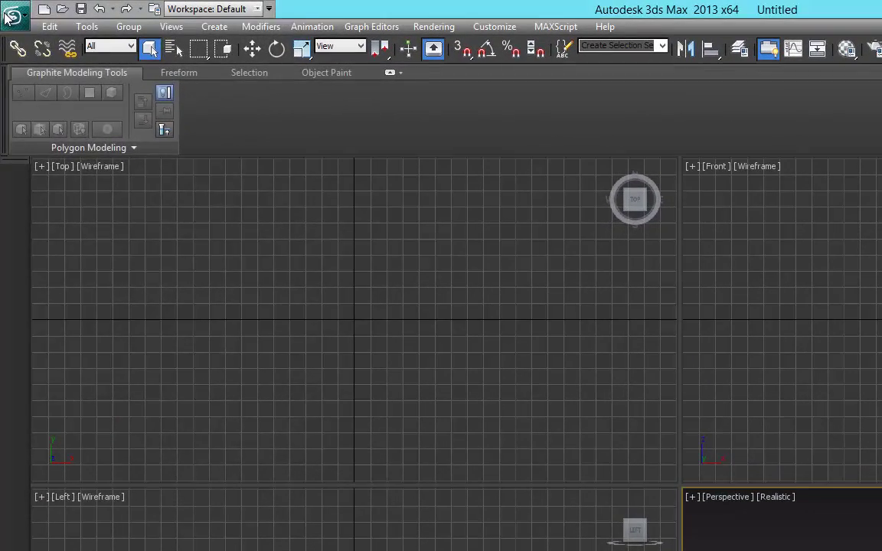
Step: Import the Illustrator file adgmedia43d, merging it with the current scene and bringing the shapes in as a single object
click(7, 9)
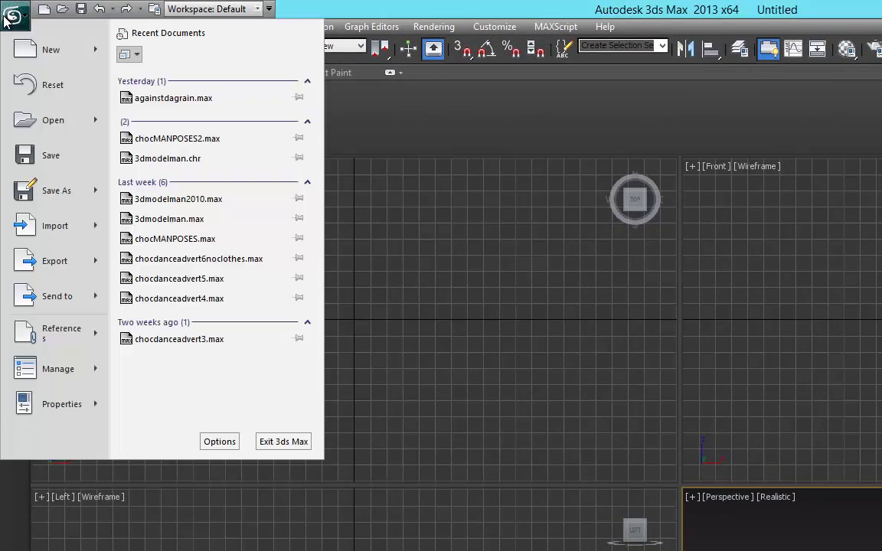
mouse_move(68, 260)
click(62, 234)
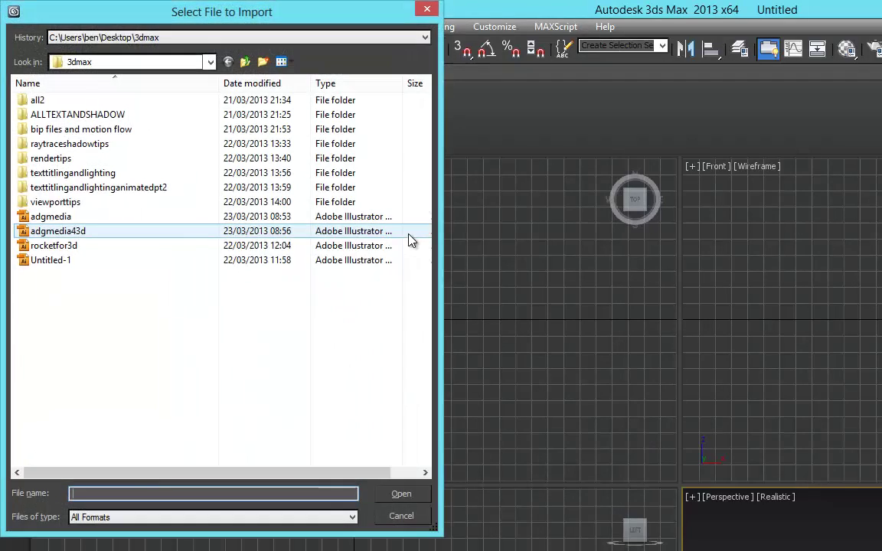
click(94, 237)
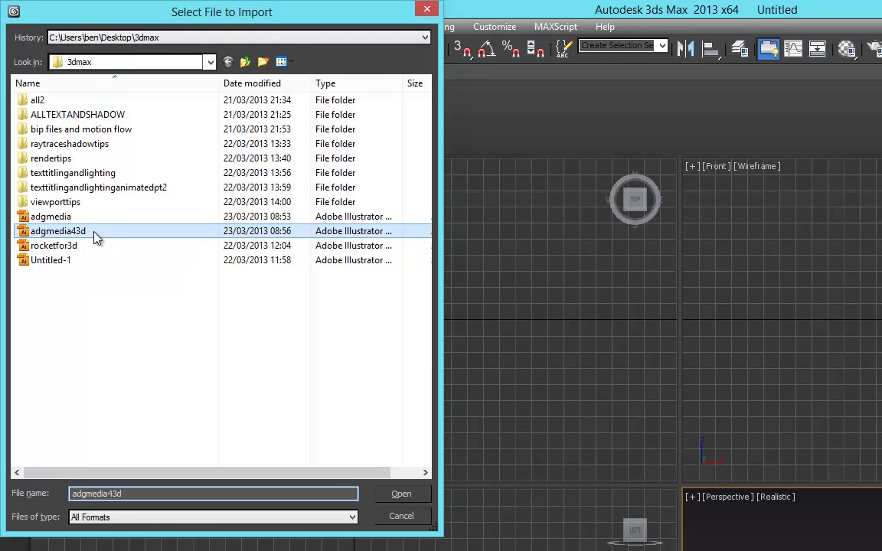
double_click(94, 236)
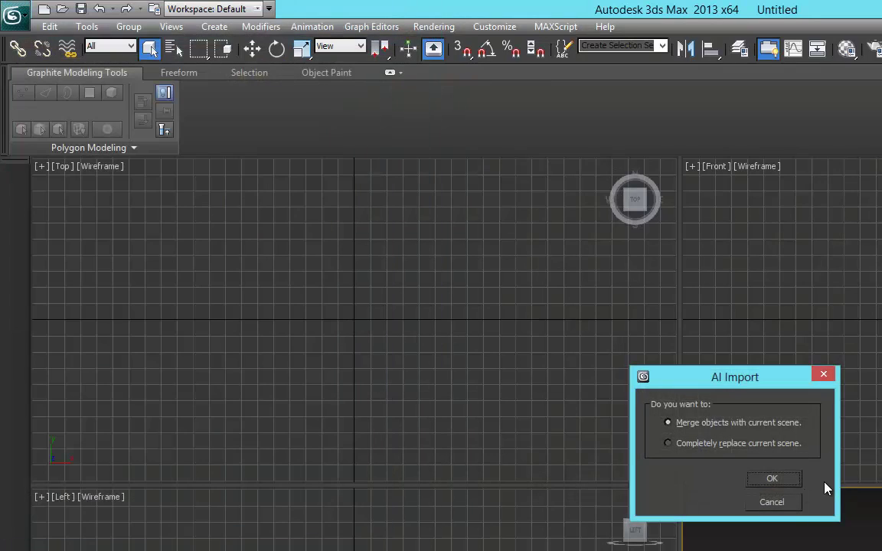
click(769, 480)
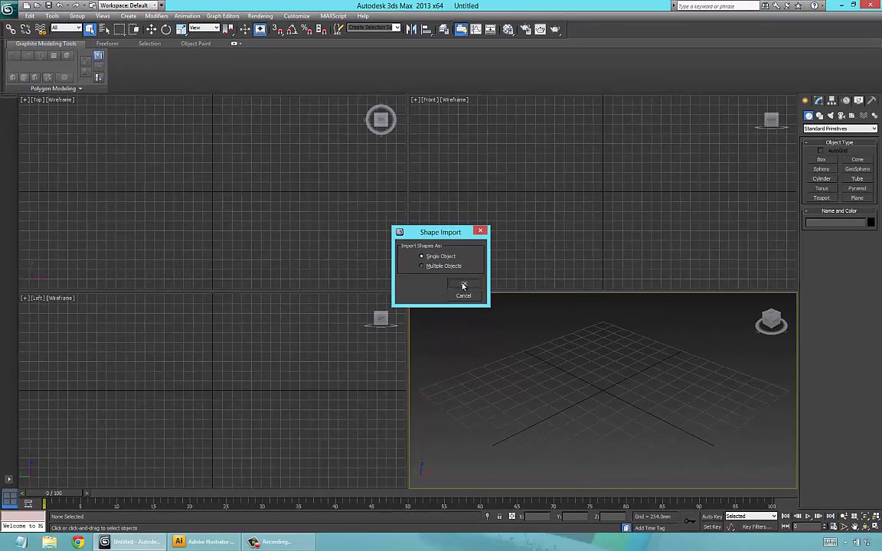
click(773, 472)
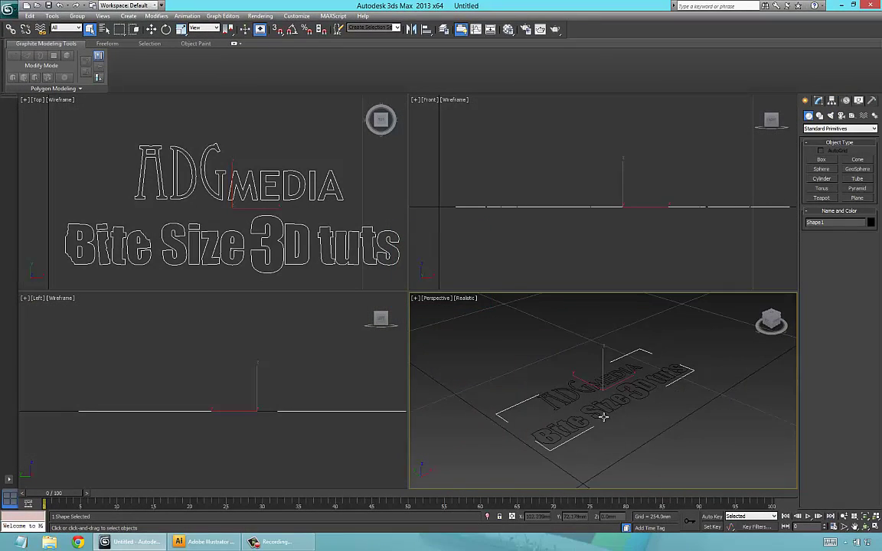
Step: Scale the imported lettering shape up uniformly to about 1331 percent so it spans the perspective grid
scroll(603, 417, down, 8)
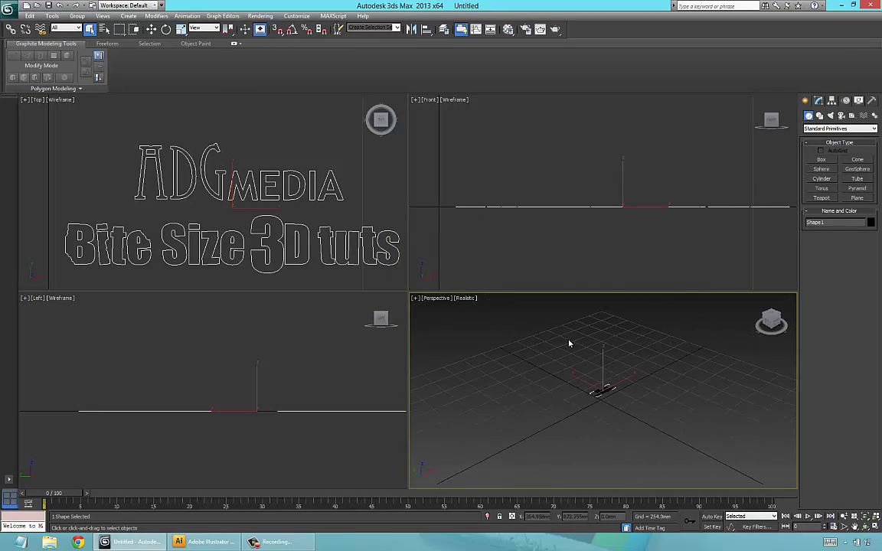
drag(568, 371, 644, 411)
right_click(599, 388)
click(613, 410)
drag(600, 392, 577, 141)
drag(604, 410, 590, 347)
scroll(595, 370, down, 3)
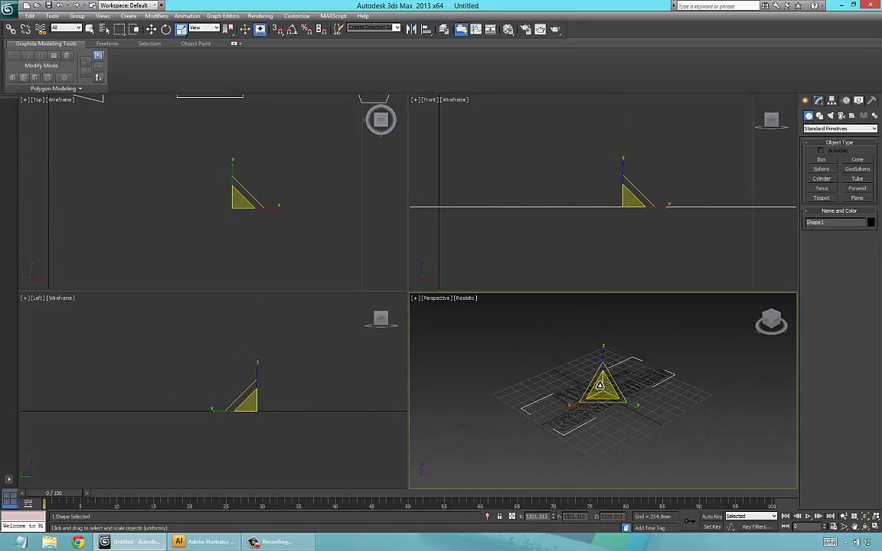
Step: Rotate the lettering shape 90 degrees about the X axis with angle snap on so it stands upright
right_click(596, 382)
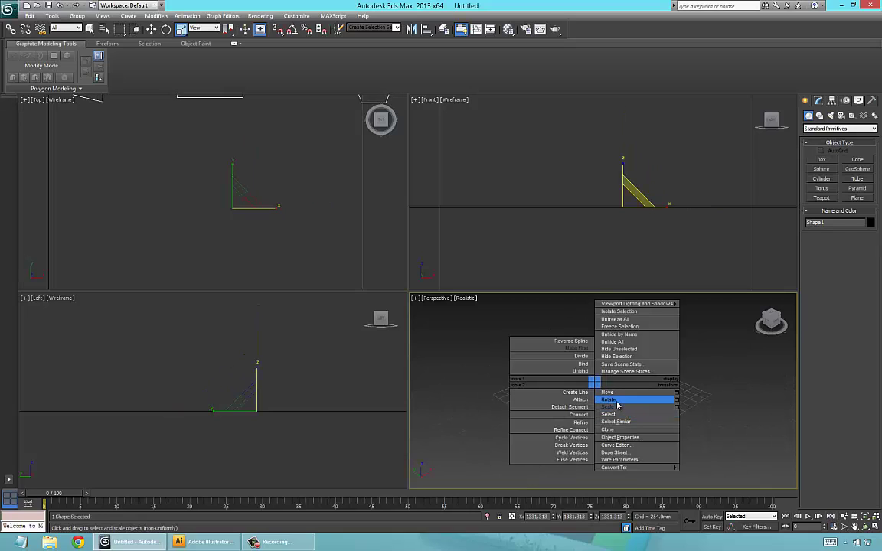
click(616, 401)
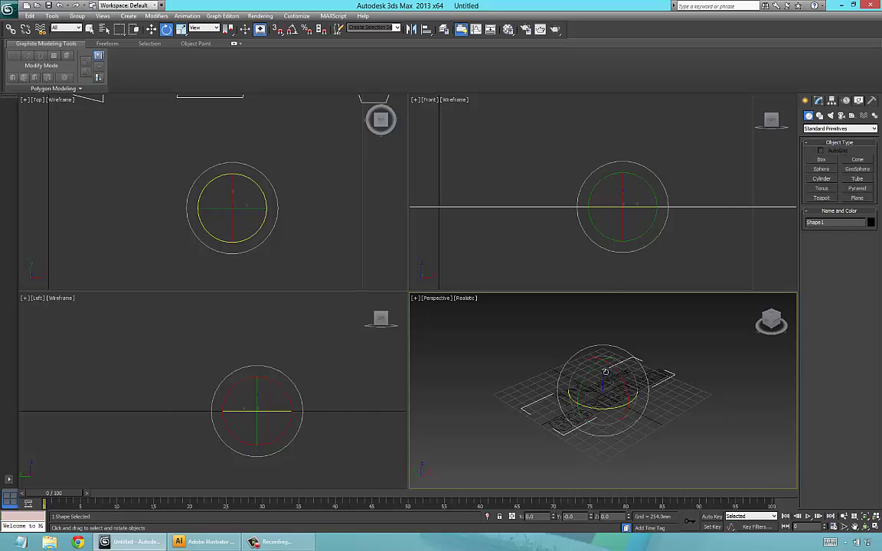
key(a)
drag(623, 381, 627, 409)
scroll(622, 401, up, 2)
middle_drag(613, 408, 571, 404)
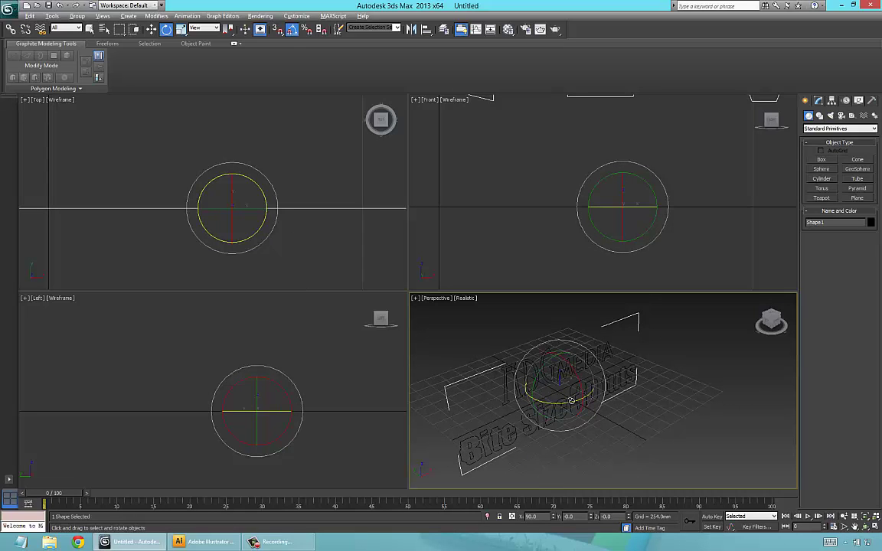
Step: Maximize the perspective view and examine the upright lettering outlines from several angles
key(alt+w)
alt+middle_drag(334, 244, 437, 300)
alt+middle_drag(340, 317, 541, 222)
scroll(322, 338, up, 4)
scroll(307, 320, down, 2)
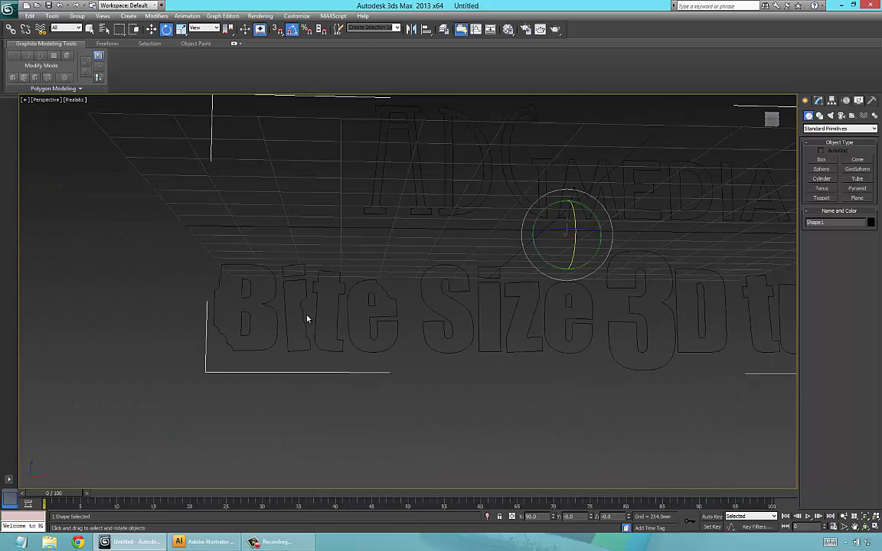
alt+middle_drag(325, 311, 246, 307)
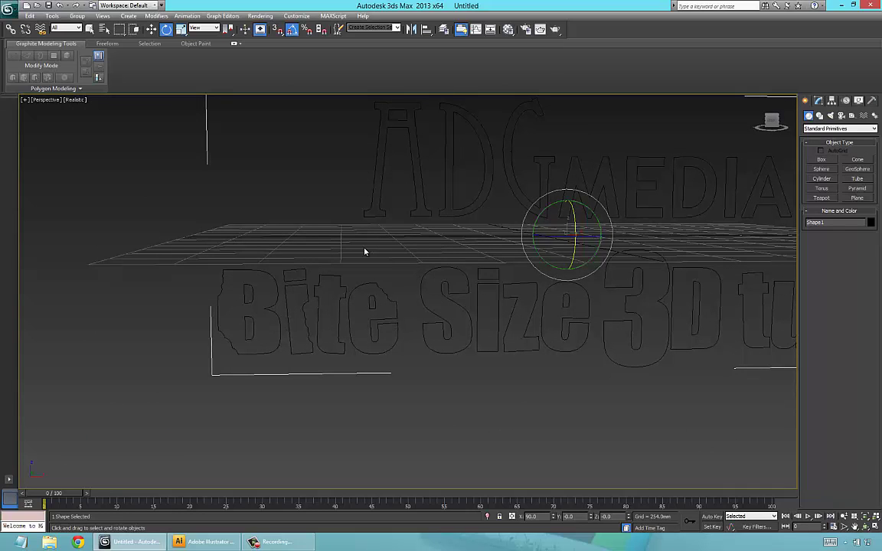
alt+middle_drag(364, 251, 366, 222)
scroll(454, 260, down, 4)
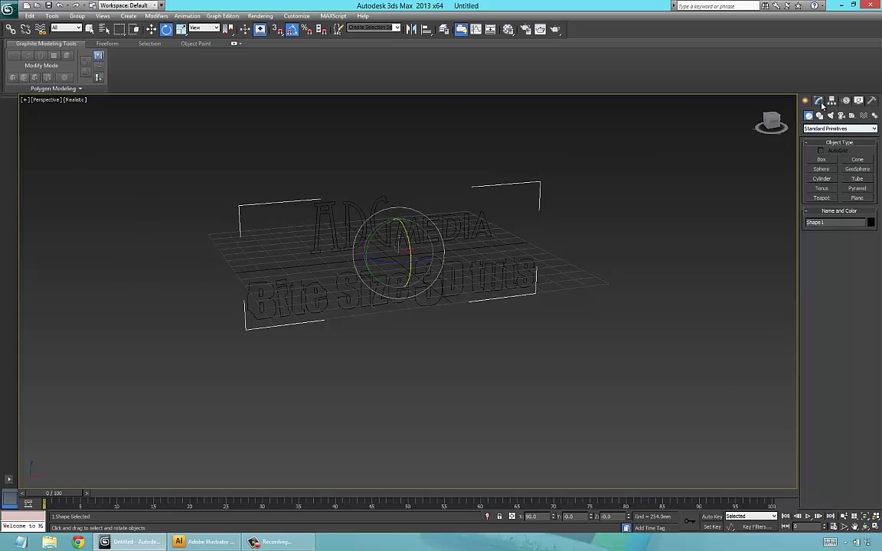
Step: Add an Extrude modifier to the lettering shape with an amount of -63.5 mm
click(818, 101)
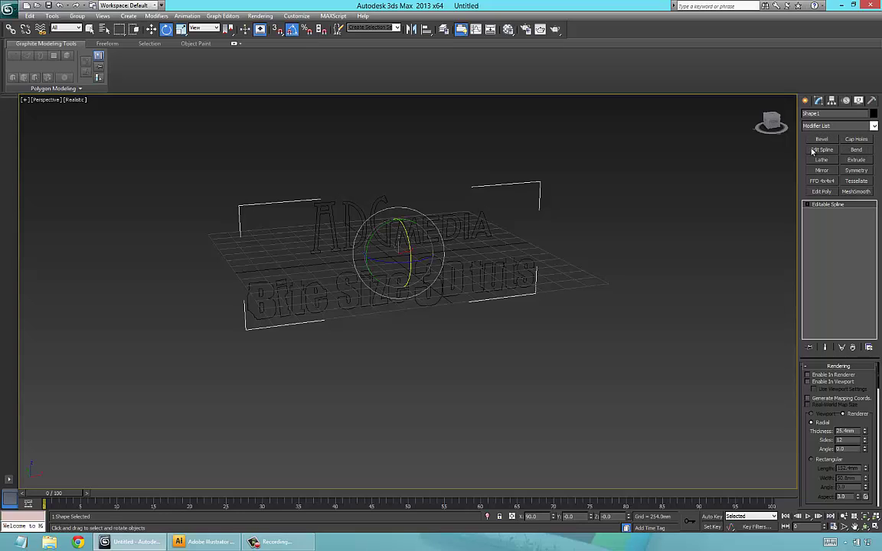
click(856, 160)
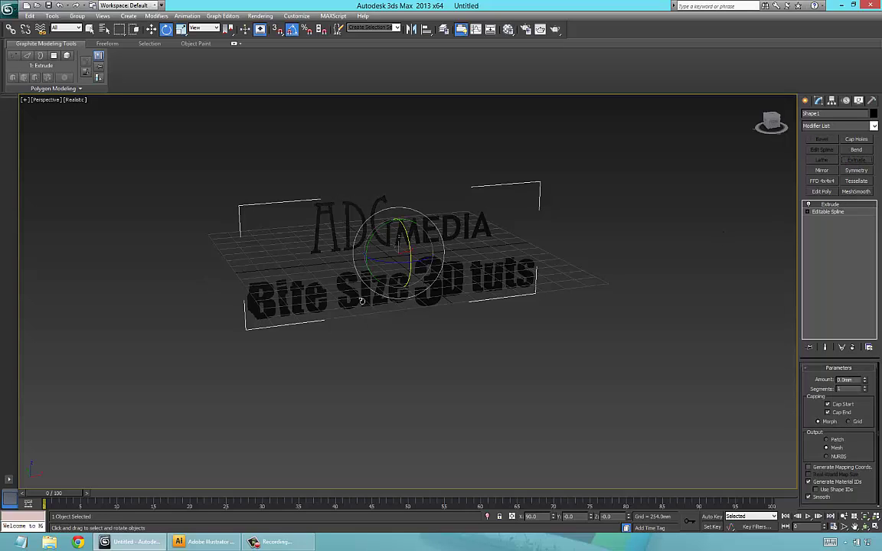
alt+middle_drag(362, 301, 386, 291)
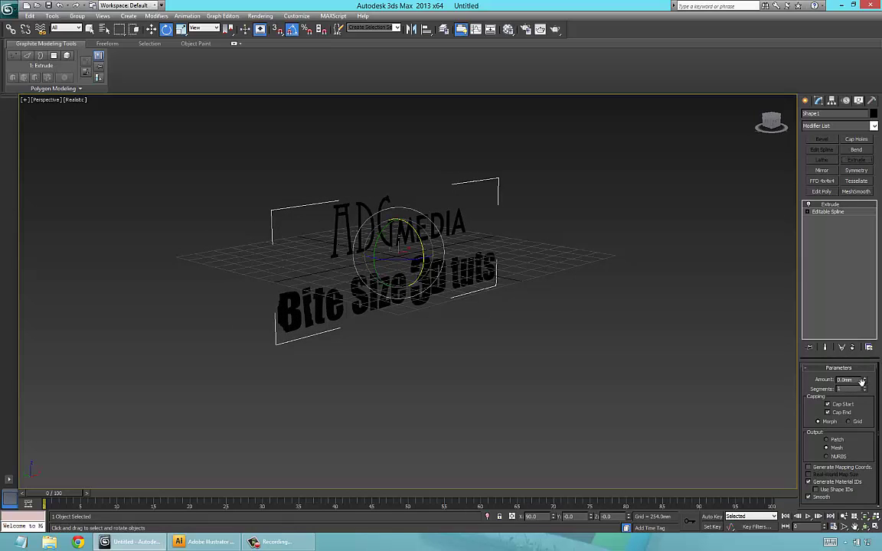
drag(865, 381, 865, 379)
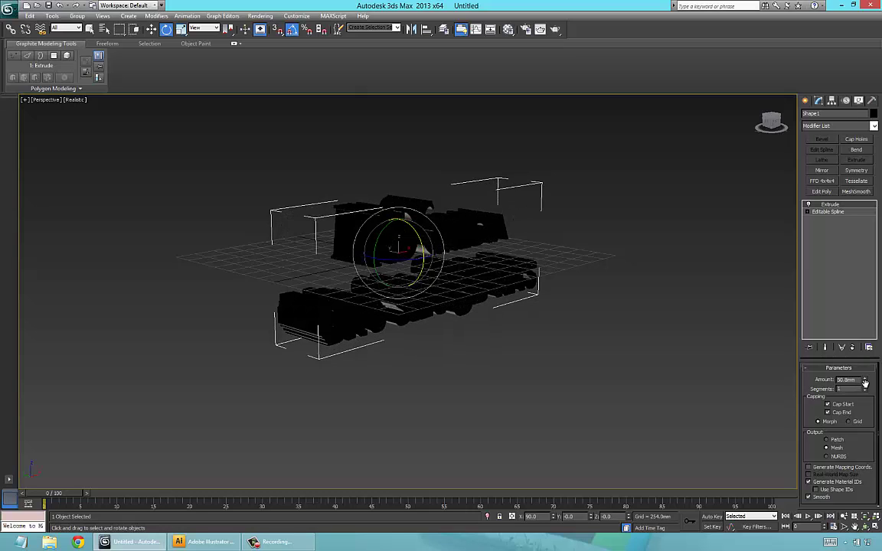
drag(865, 387, 861, 388)
scroll(454, 311, up, 5)
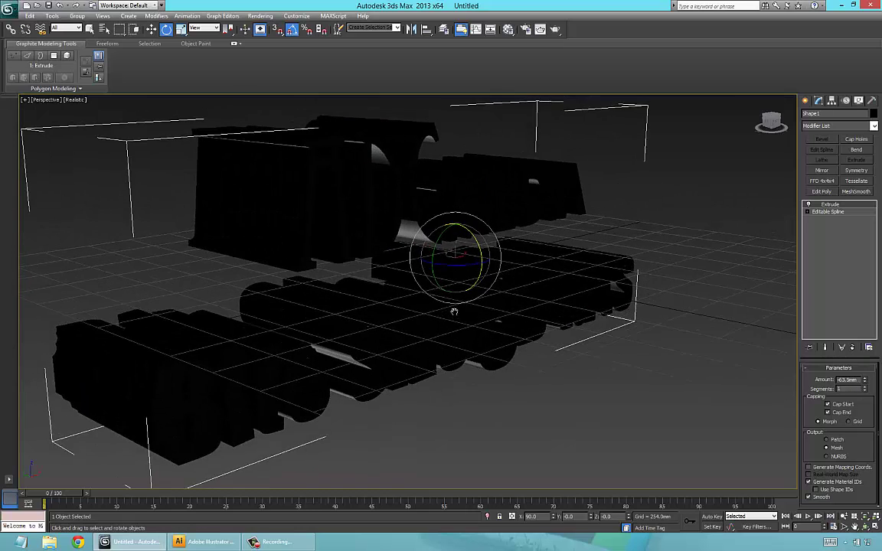
scroll(393, 305, down, 6)
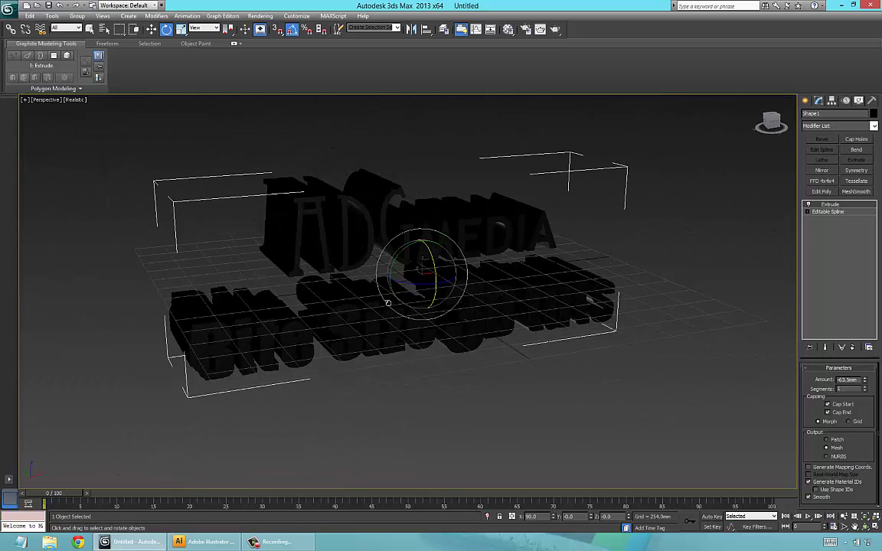
Step: Assign the 01 - Default material to the extruded lettering and close the Material Editor
key(m)
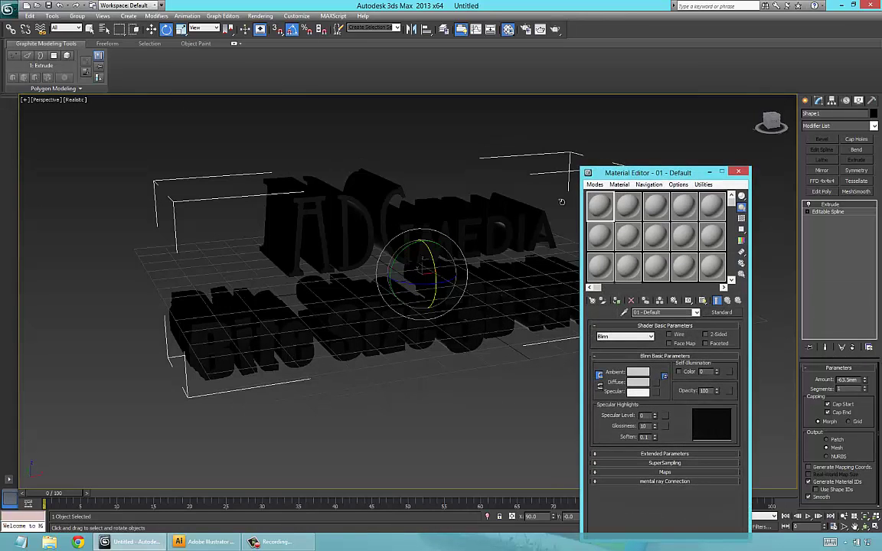
drag(538, 212, 348, 189)
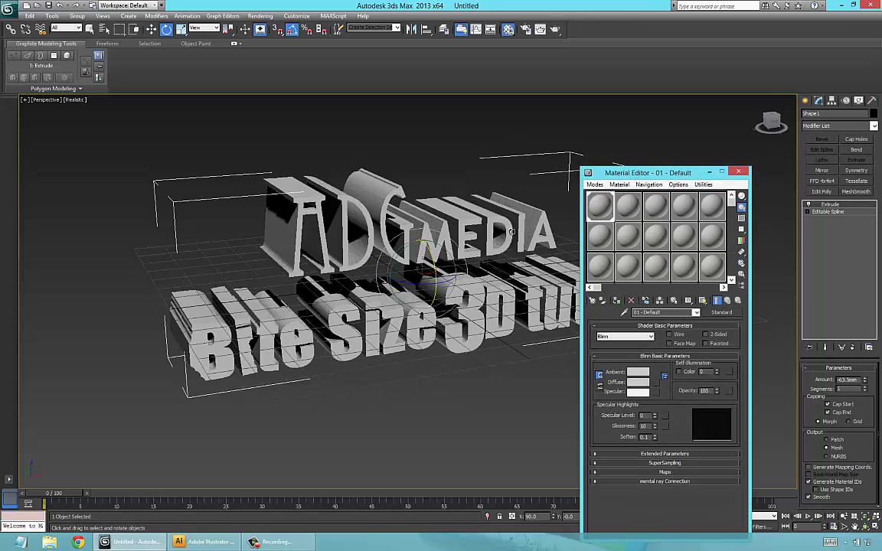
click(739, 171)
alt+middle_drag(361, 315, 468, 252)
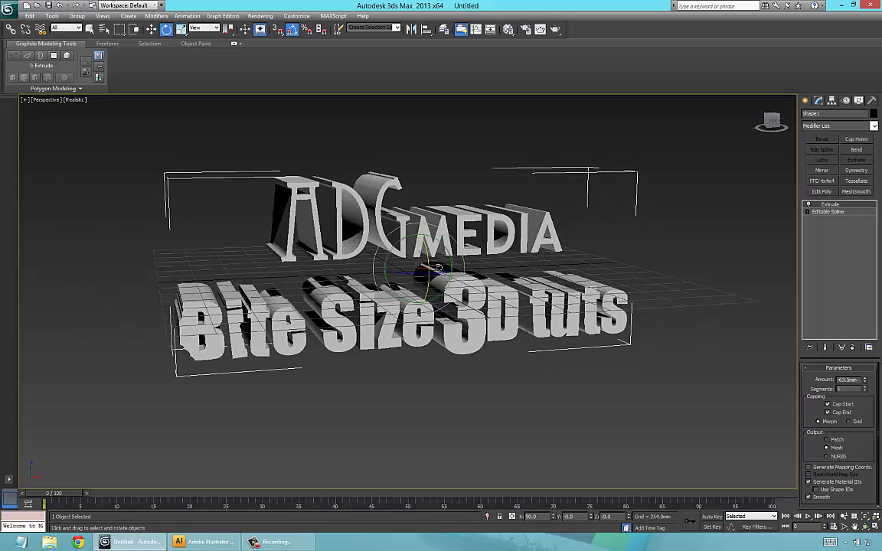
Step: Change the 01 - Default material's diffuse color to a dark green with red 17, green 82 and blue 4
key(m)
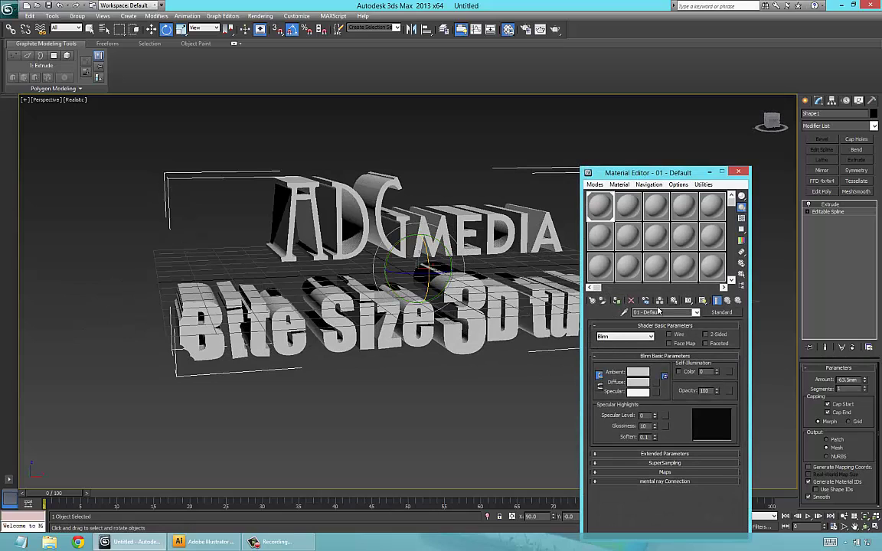
double_click(598, 212)
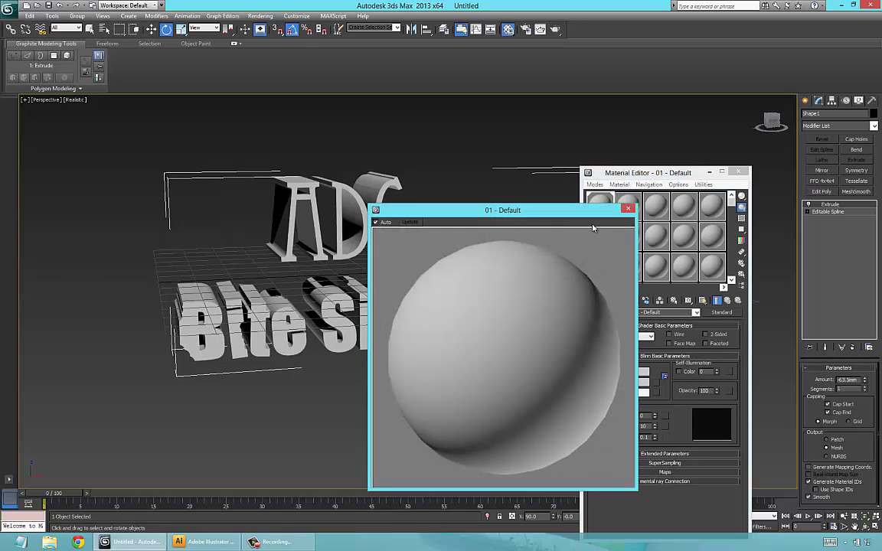
click(628, 208)
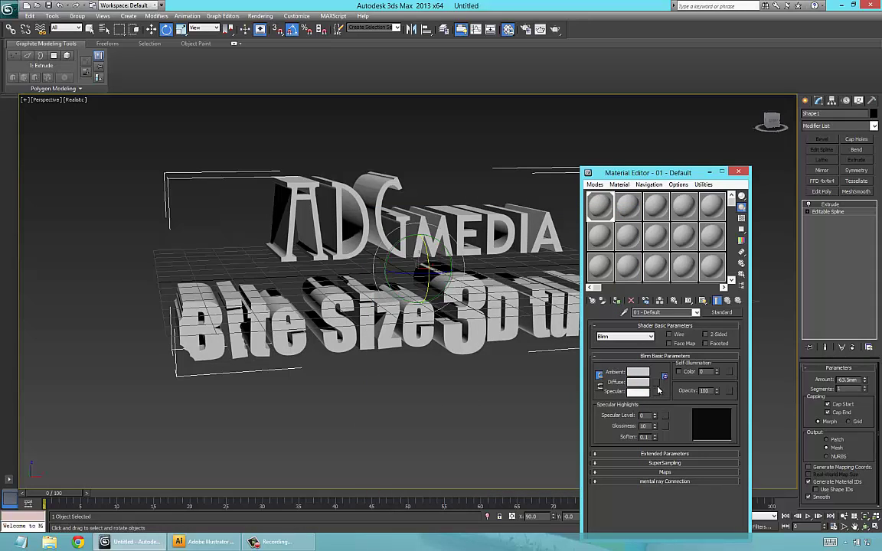
click(639, 383)
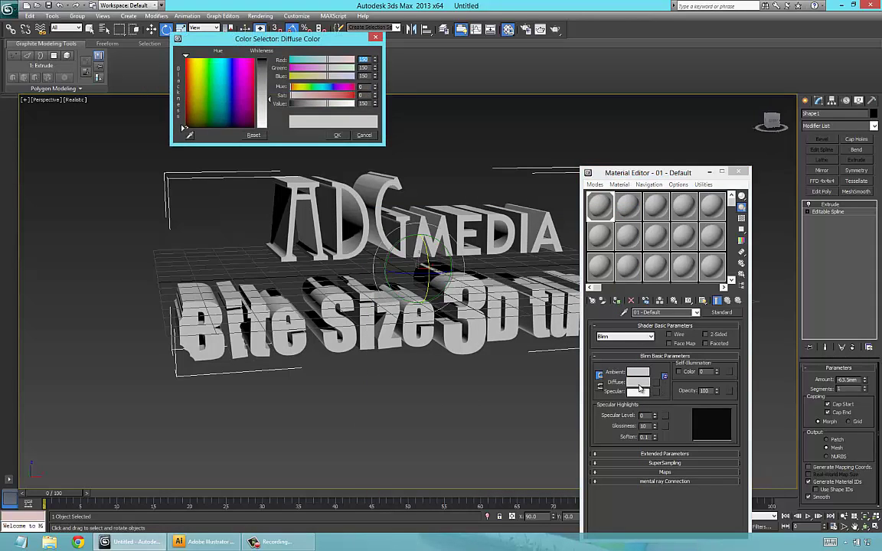
mouse_move(188, 85)
mouse_down()
mouse_move(187, 70)
mouse_move(205, 68)
mouse_up()
drag(313, 95, 351, 95)
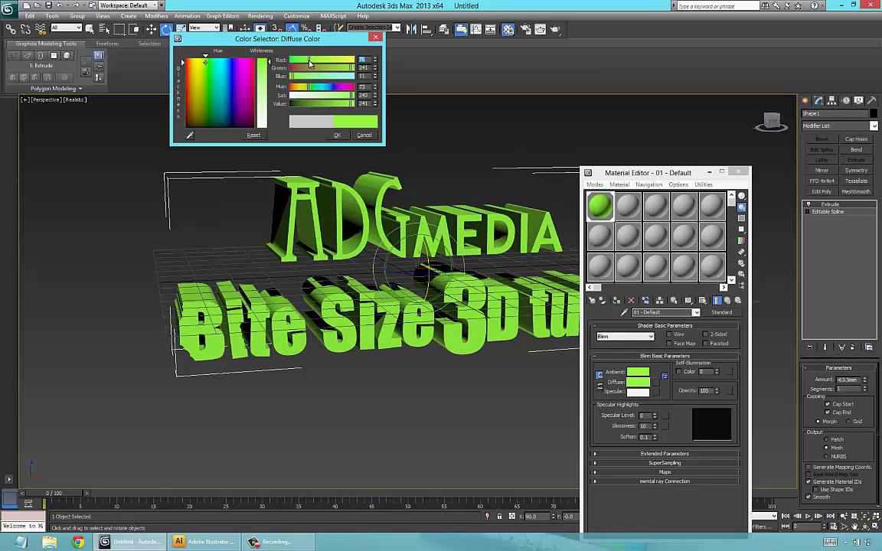
drag(309, 63, 302, 64)
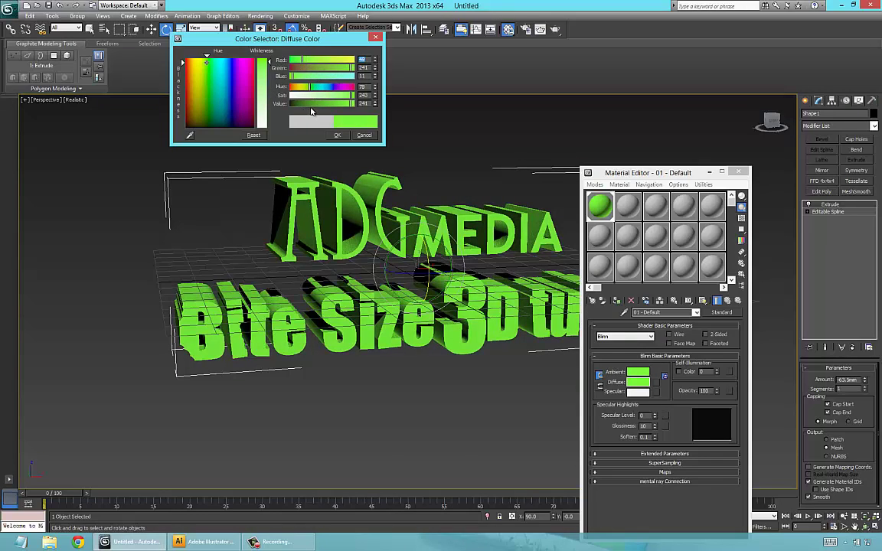
drag(351, 105, 311, 109)
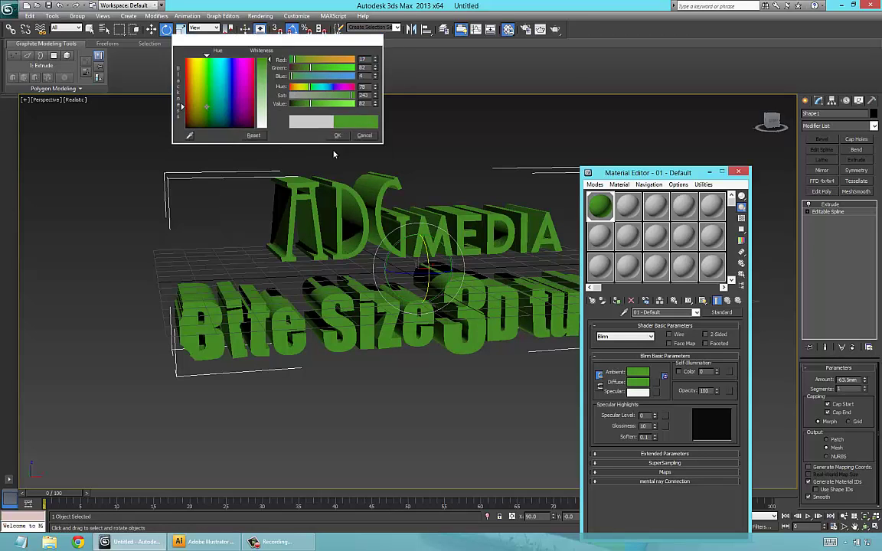
Step: Set the green material's Specular Level to 104 and Glossiness to 39, and check the highlights on the lettering
mouse_move(342, 267)
alt+middle_down()
mouse_move(355, 246)
mouse_move(356, 272)
mouse_move(367, 273)
mouse_move(338, 249)
alt+middle_up()
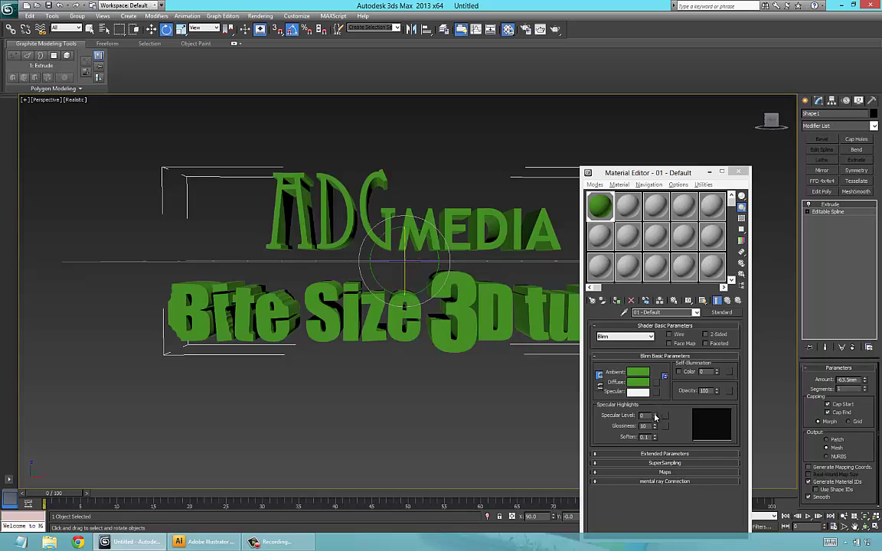
drag(655, 417, 649, 366)
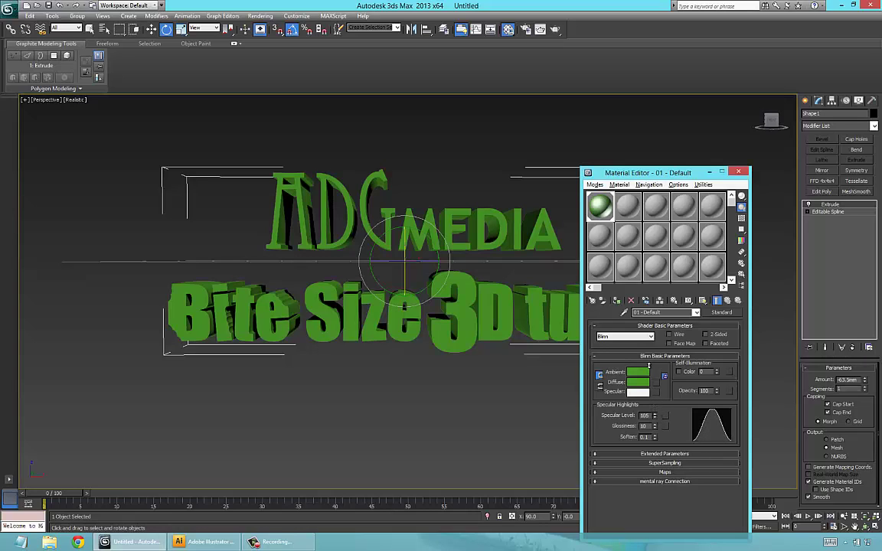
click(645, 426)
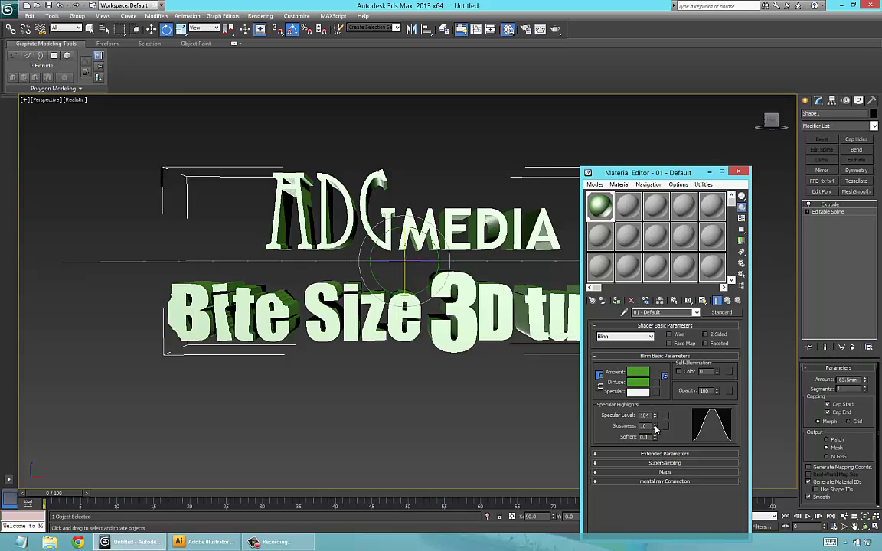
drag(654, 428, 652, 412)
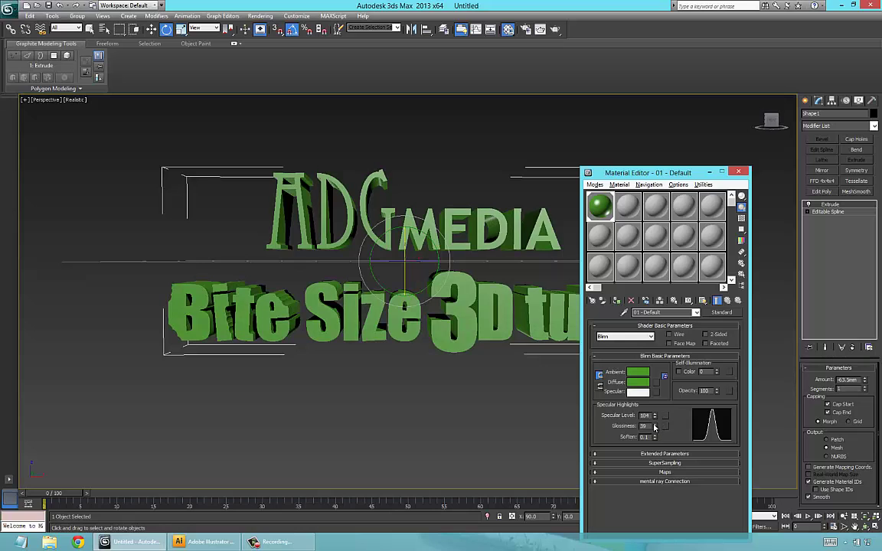
mouse_move(352, 294)
alt+middle_down()
mouse_move(401, 331)
mouse_move(366, 288)
alt+middle_up()
alt+middle_drag(324, 214, 330, 229)
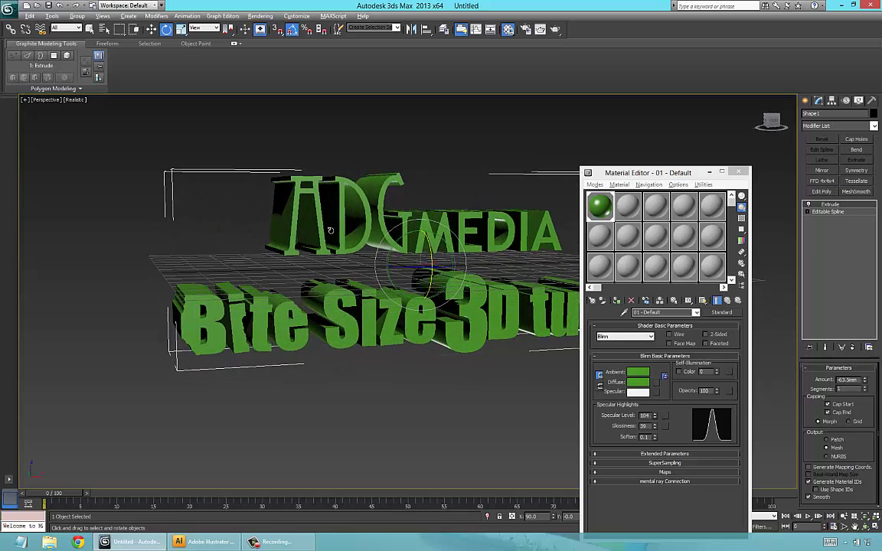
Step: Close the Material Editor and bring the extruded lettering closer in the Perspective view
click(739, 175)
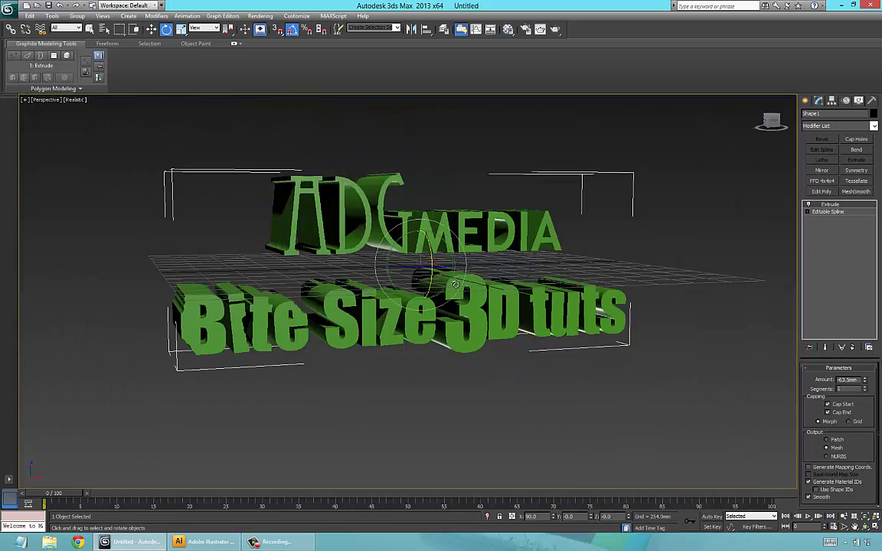
mouse_move(444, 282)
alt+middle_down()
mouse_move(451, 285)
mouse_move(438, 292)
mouse_move(429, 283)
alt+middle_up()
scroll(450, 285, up, 2)
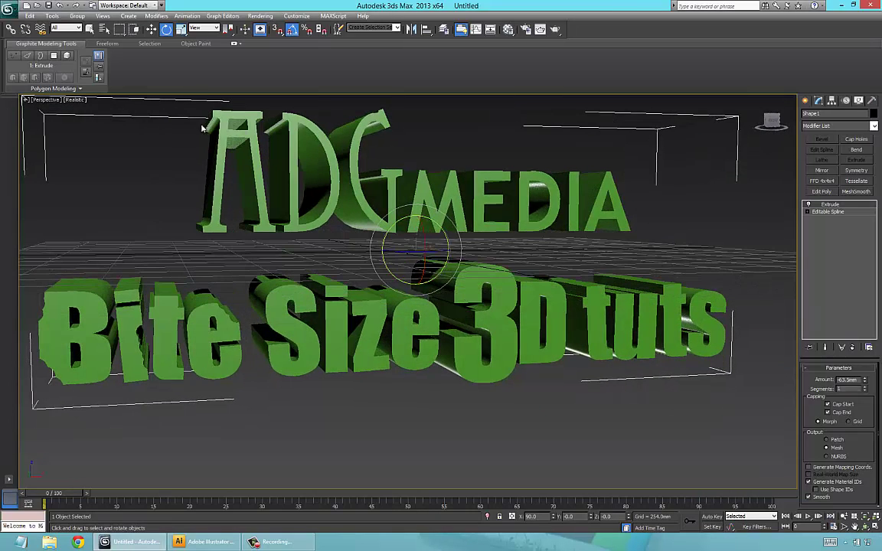
Step: Try rotating the lettering by -5 degrees about its Y axis
right_click(284, 244)
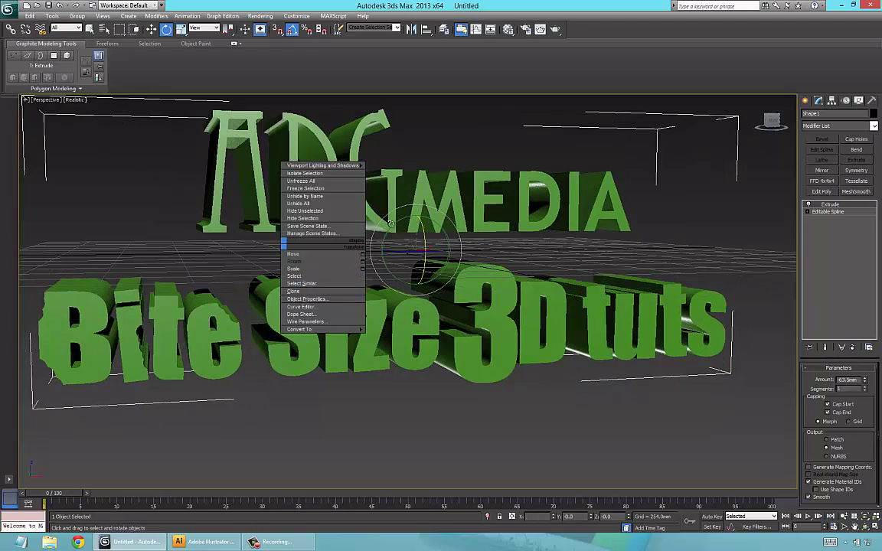
click(392, 232)
drag(393, 226, 385, 224)
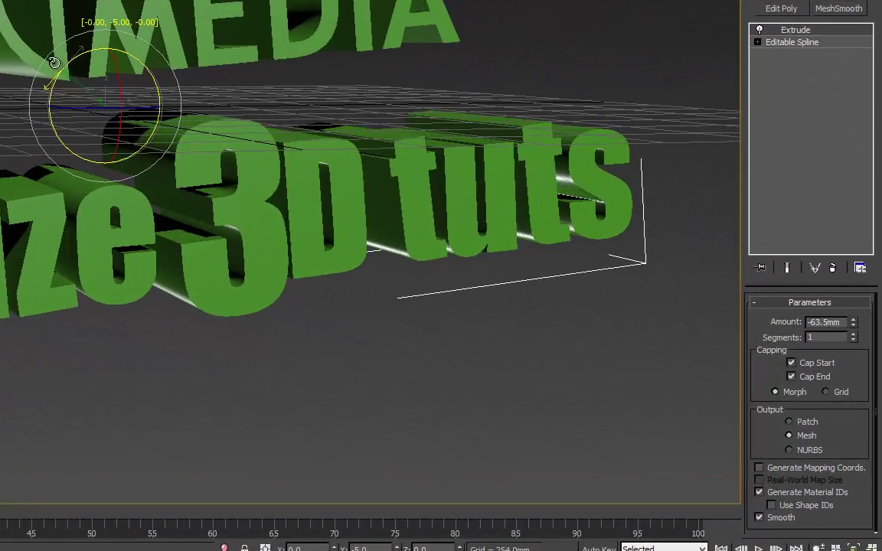
alt+middle_drag(54, 63, 53, 60)
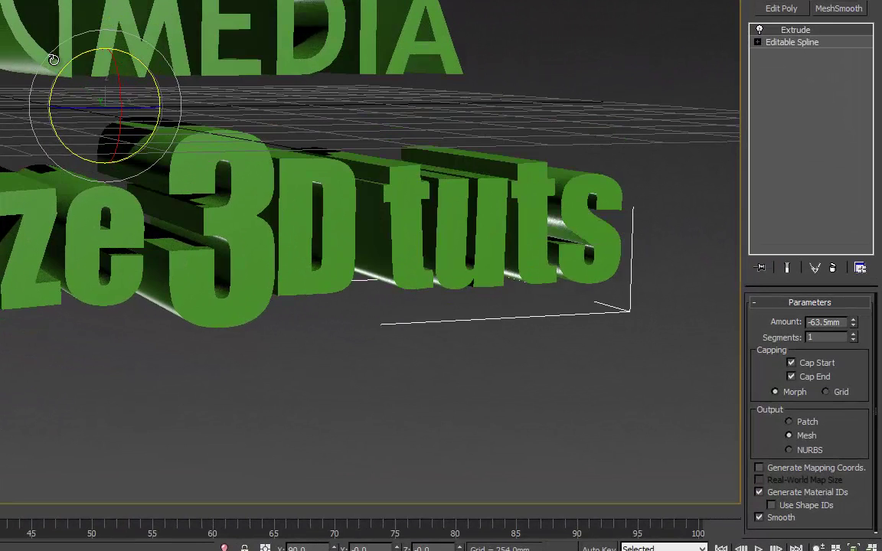
mouse_move(163, 73)
alt+middle_down()
mouse_move(144, 79)
mouse_move(143, 88)
mouse_move(140, 75)
mouse_move(148, 75)
alt+middle_up()
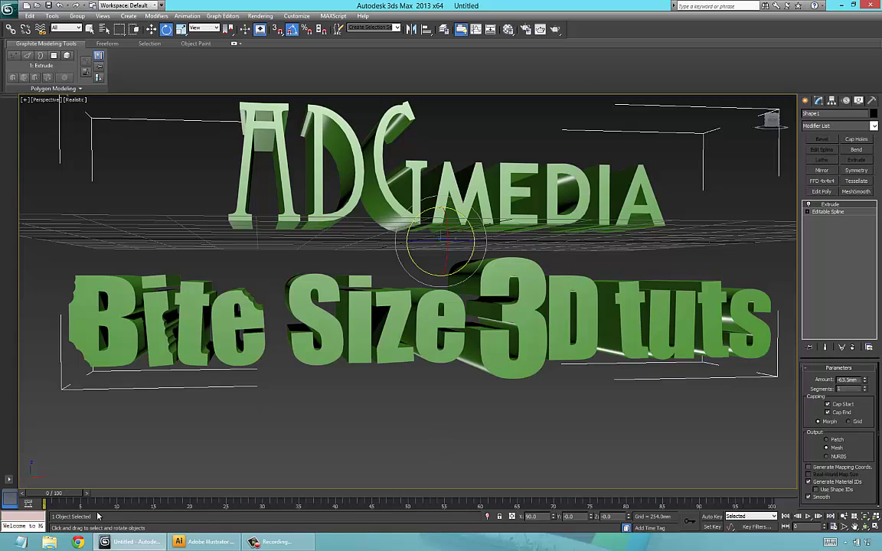
Step: Turn on Auto Key and, at frame 30, rotate the lettering to about -1 degree on Y
click(712, 518)
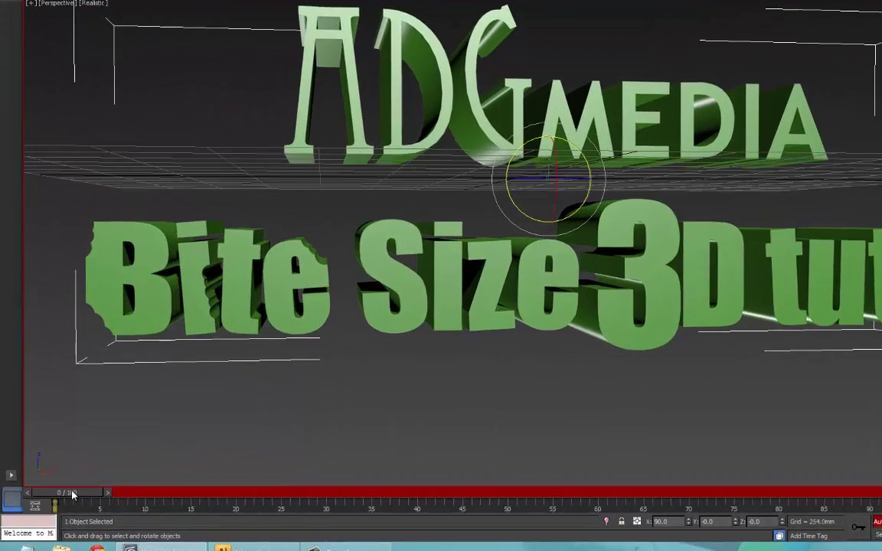
drag(66, 491, 270, 498)
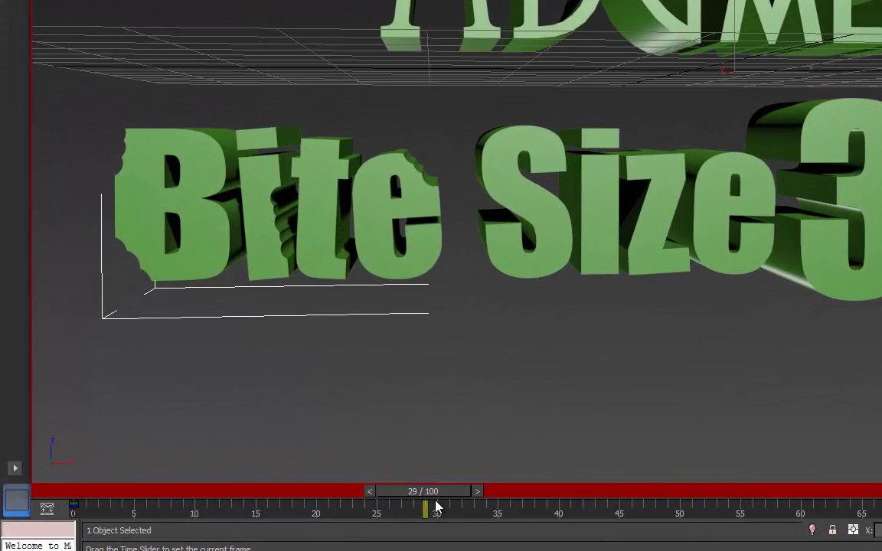
key(e)
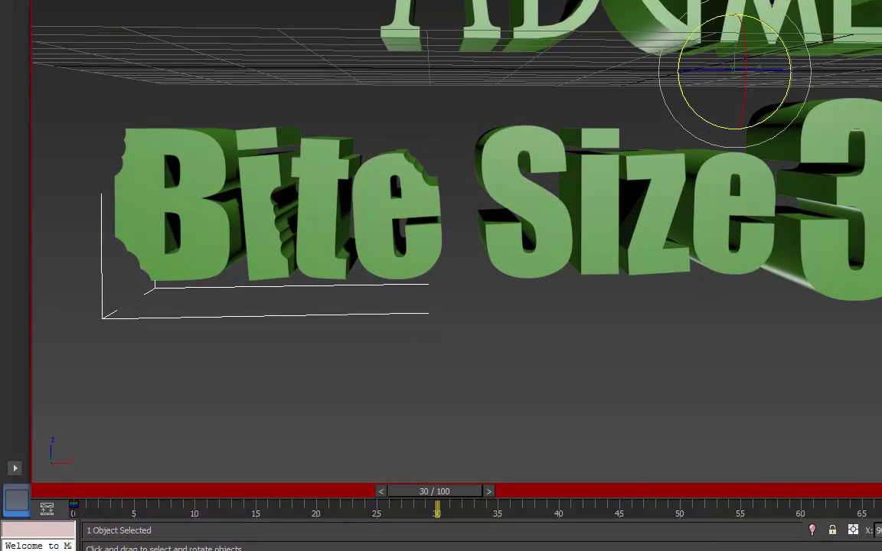
drag(442, 493, 452, 501)
mouse_move(677, 50)
mouse_down()
mouse_move(678, 59)
mouse_move(678, 49)
mouse_up()
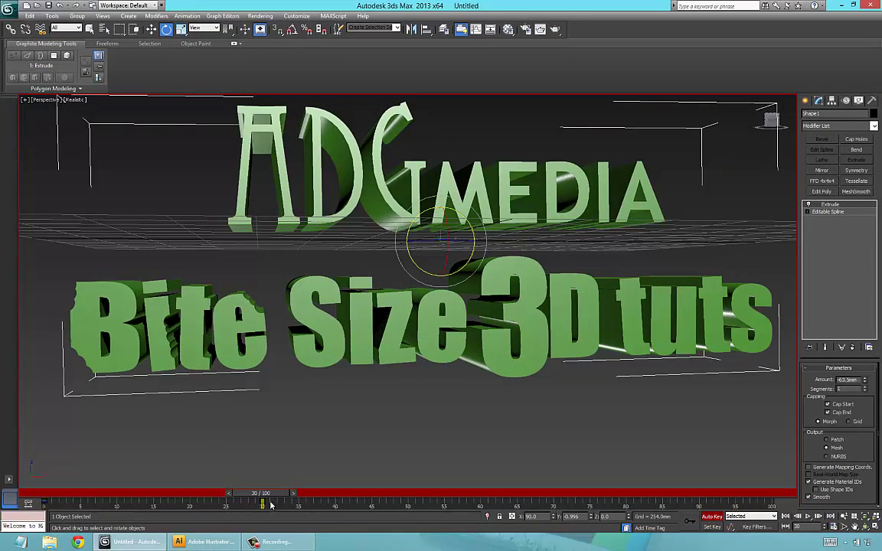
Step: At frame 31, rotate the lettering the opposite way to about 3 degrees on Y
key(q)
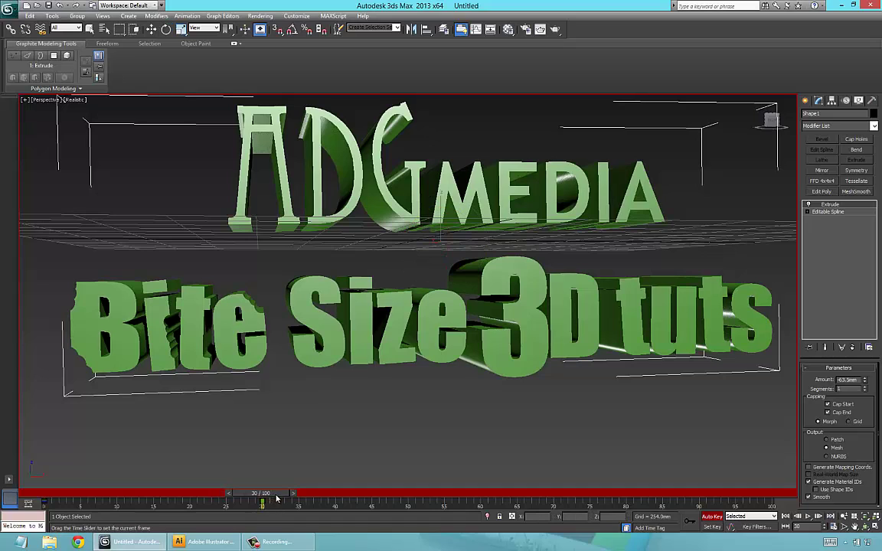
drag(277, 499, 279, 499)
key(e)
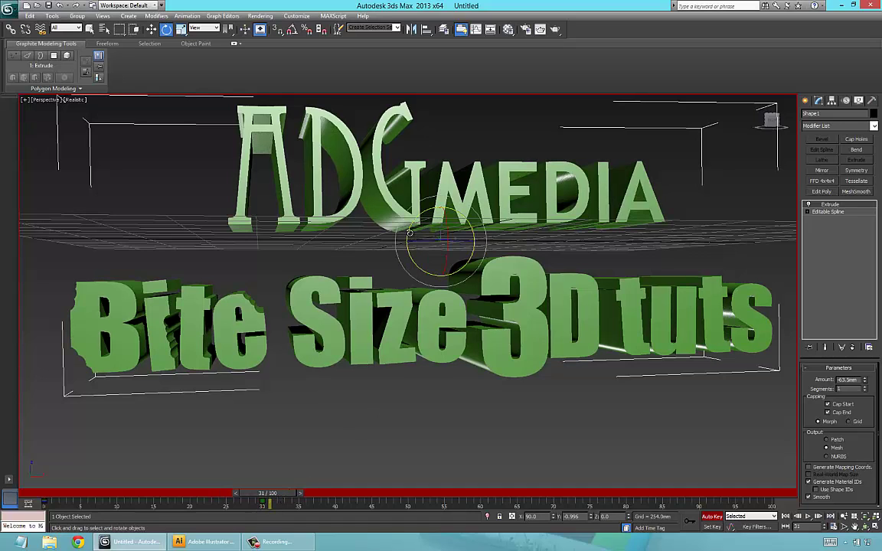
drag(408, 231, 376, 229)
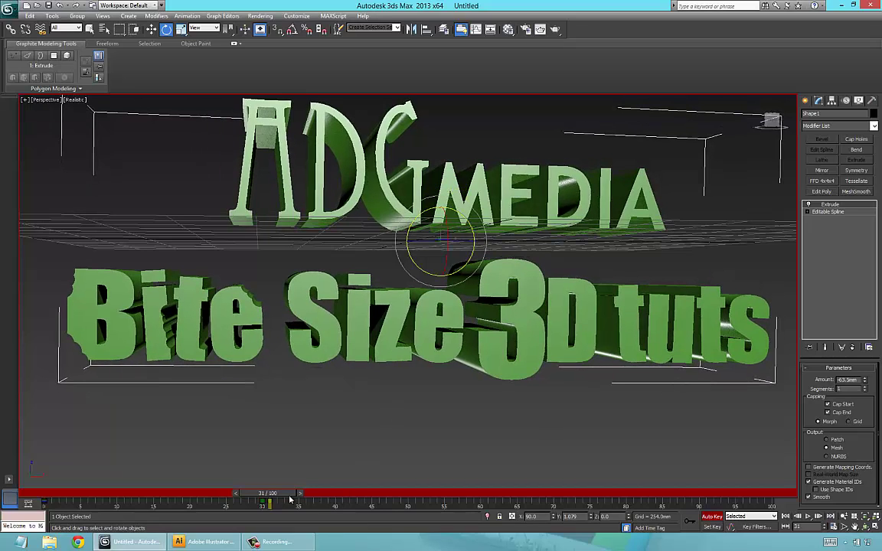
Step: Key opposite tilts of the lettering at frames 32 and 33, to about -0.5 degrees on Y at frame 32
drag(271, 496, 277, 496)
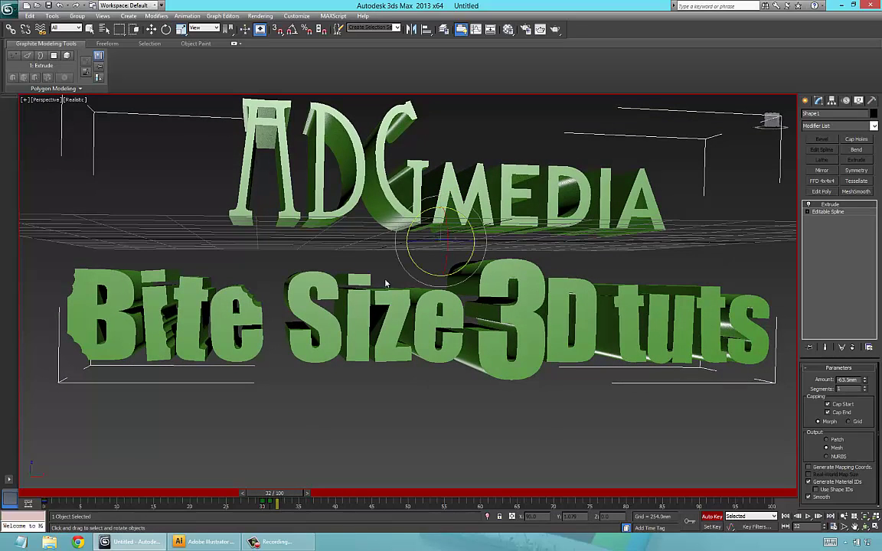
drag(417, 218, 409, 227)
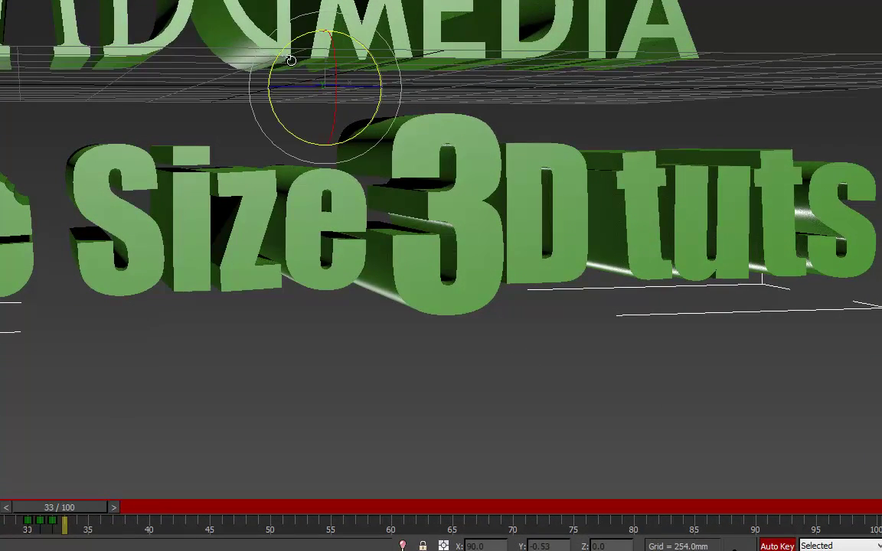
drag(290, 59, 284, 49)
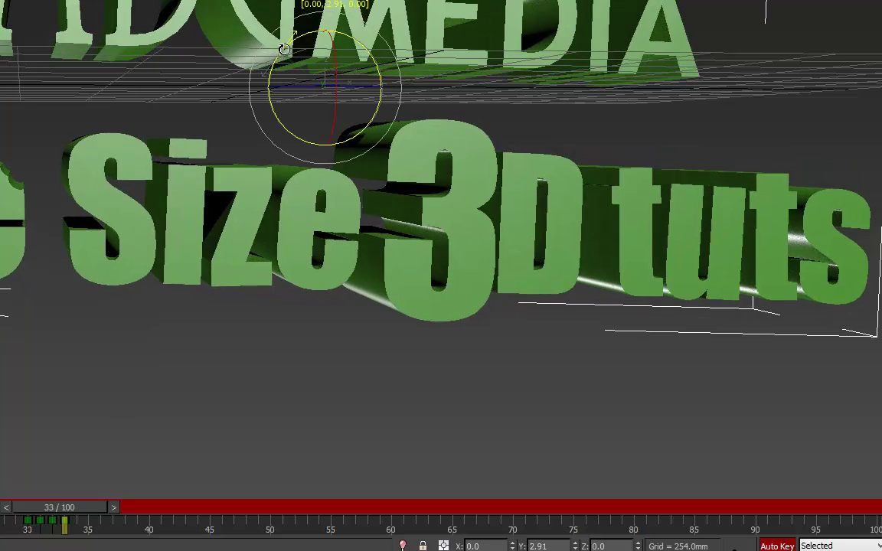
drag(284, 49, 282, 50)
Step: At frame 34, tilt the lettering slightly back in the opposite direction about its Y axis
drag(83, 507, 97, 507)
drag(303, 485, 312, 483)
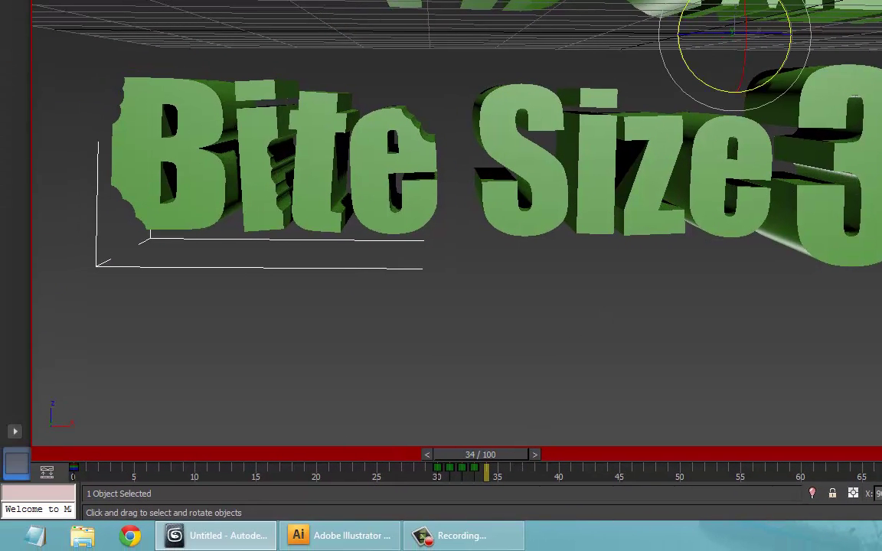
drag(678, 35, 678, 38)
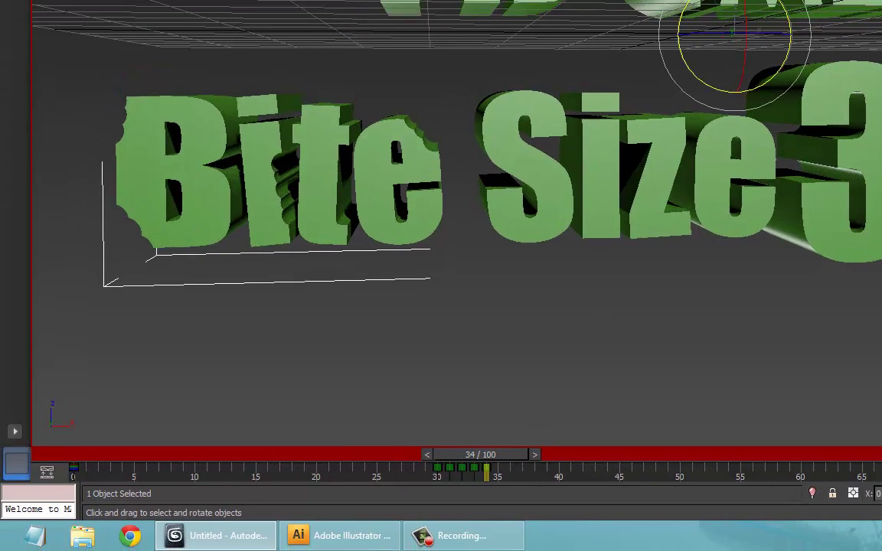
Step: At frame 35, tilt the lettering to about 3.5 degrees on Y and turn off Auto Key
mouse_move(520, 455)
mouse_down()
mouse_move(512, 457)
mouse_move(532, 457)
mouse_up()
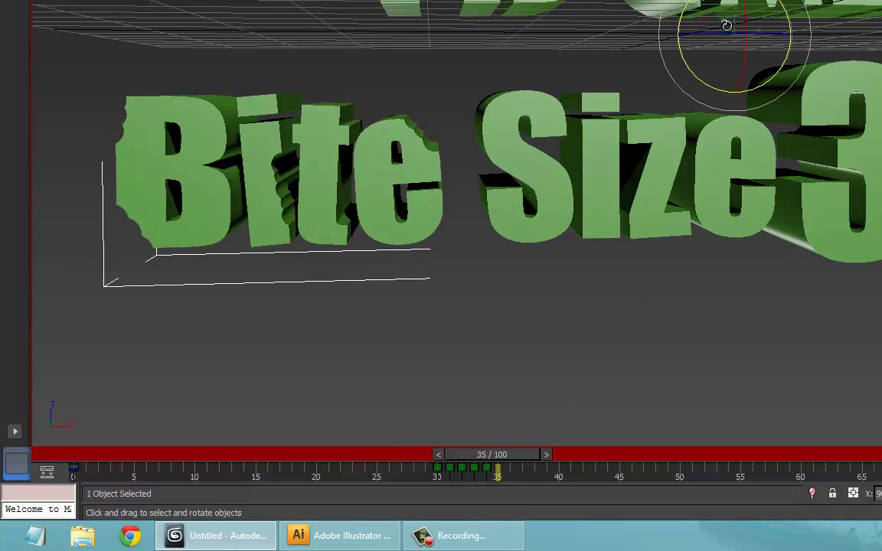
drag(679, 35, 678, 30)
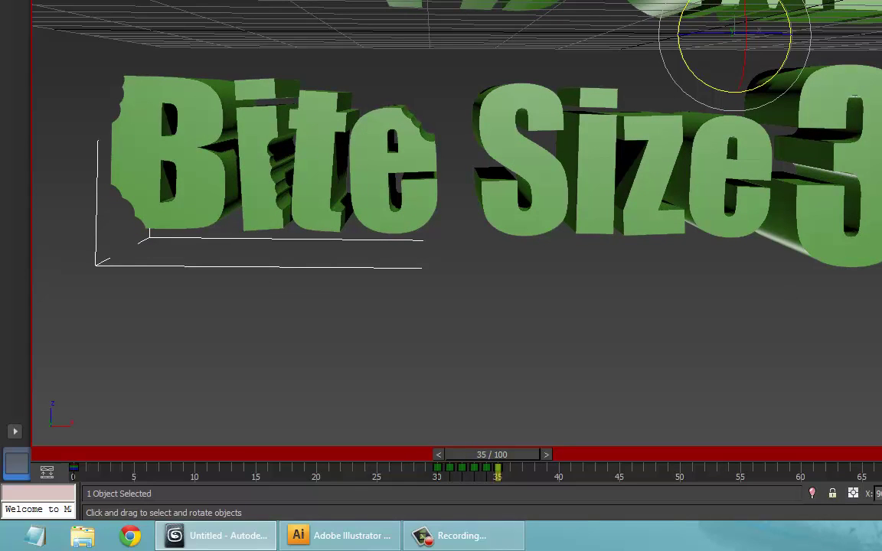
key(n)
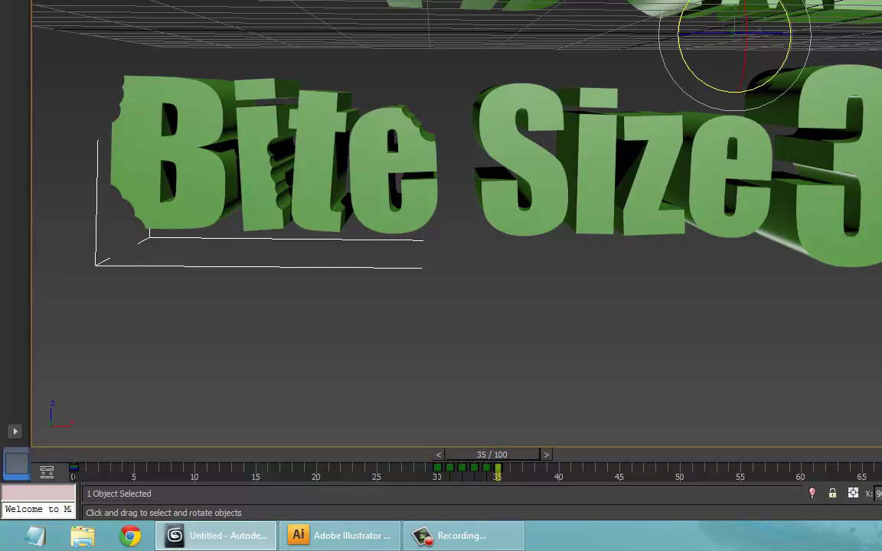
Step: Play the animation from frame 0 to check the lettering's shake
drag(490, 455, 31, 459)
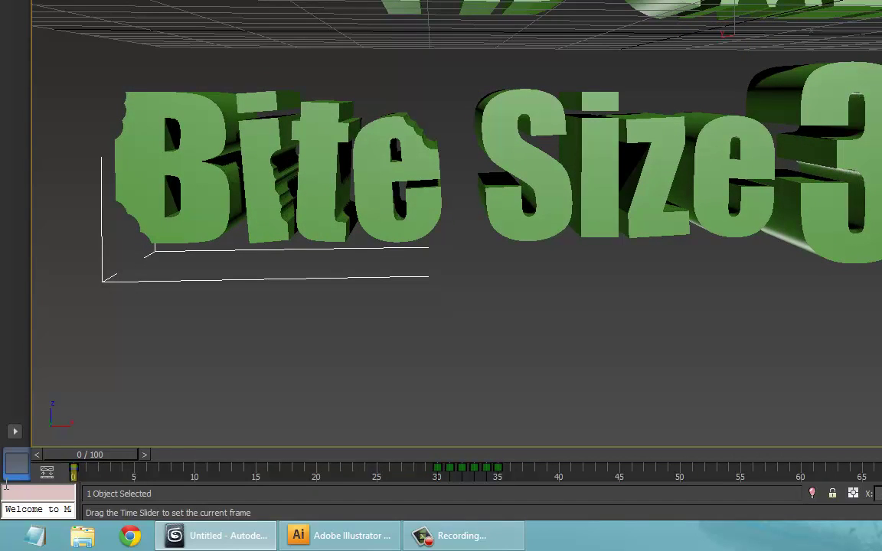
key(/)
key(/)
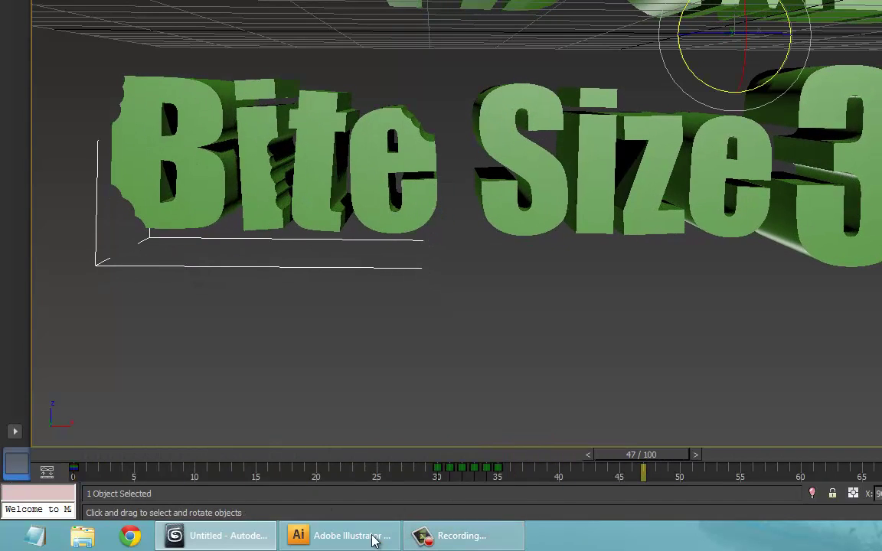
Step: With Auto Key on, key the lettering almost level at frame 29, and turn Auto Key off again at frame 0
drag(643, 458, 429, 485)
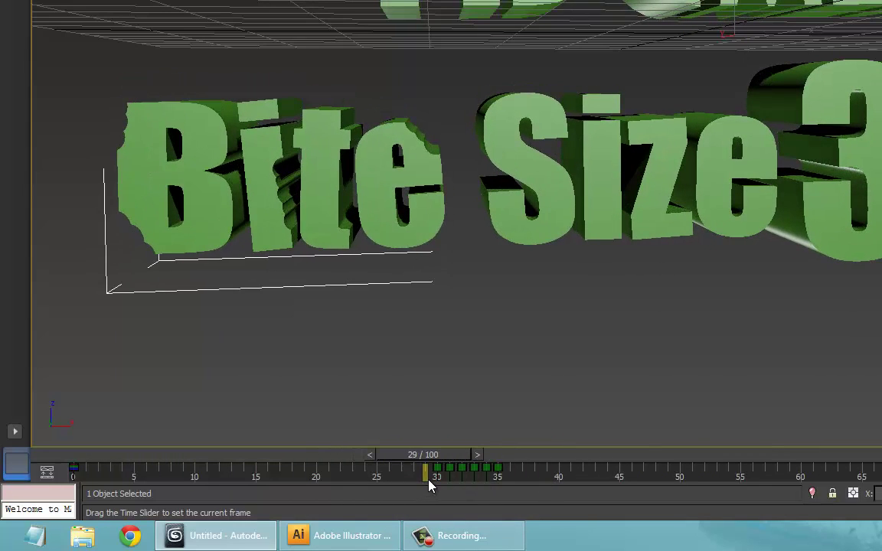
key(e)
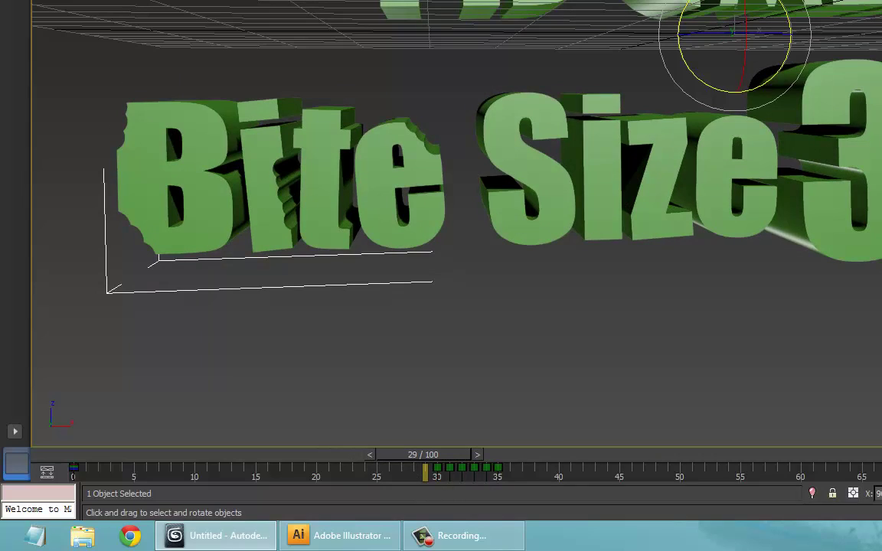
key(n)
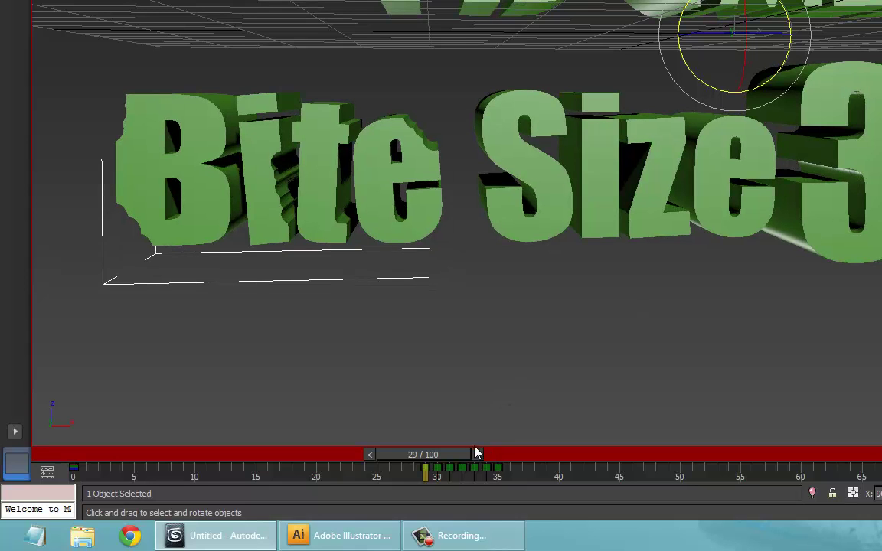
drag(456, 457, 552, 463)
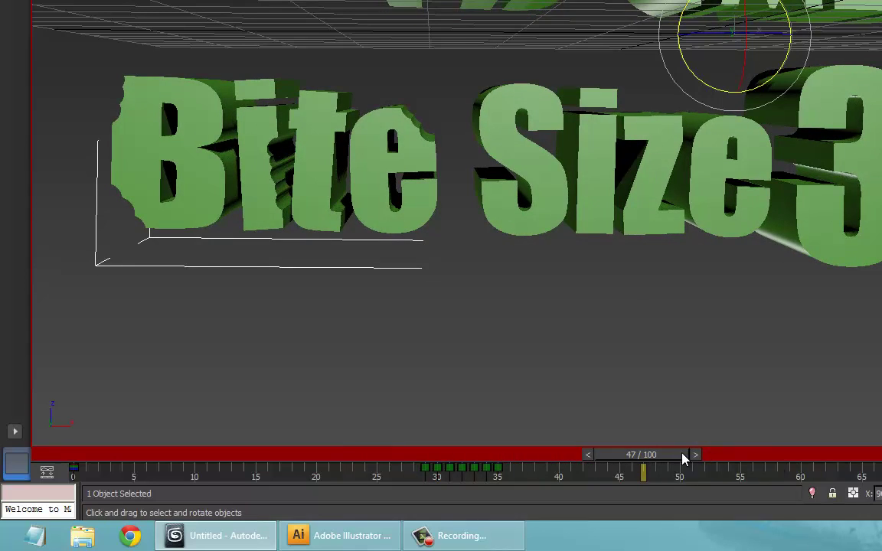
drag(625, 457, 89, 444)
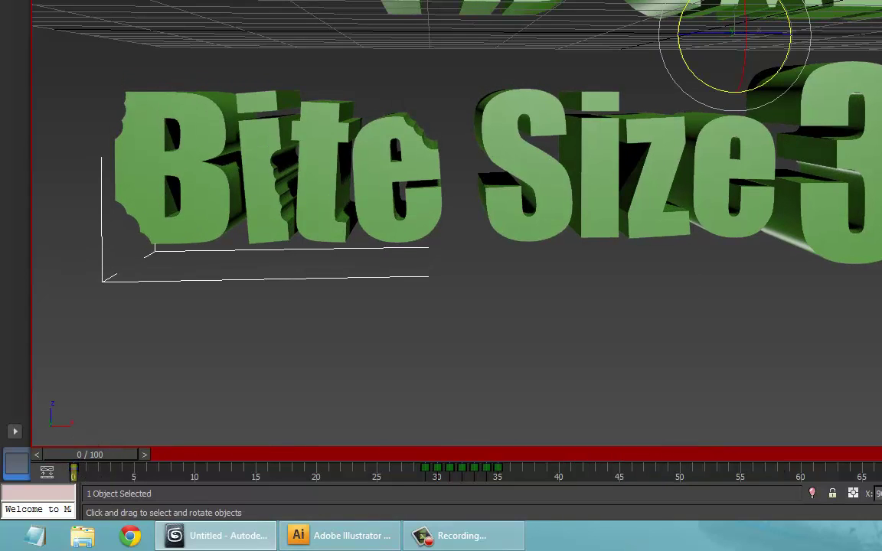
Step: Play the animation from frame 0 several times to review the timing of the lettering's shake after frame 29
key(/)
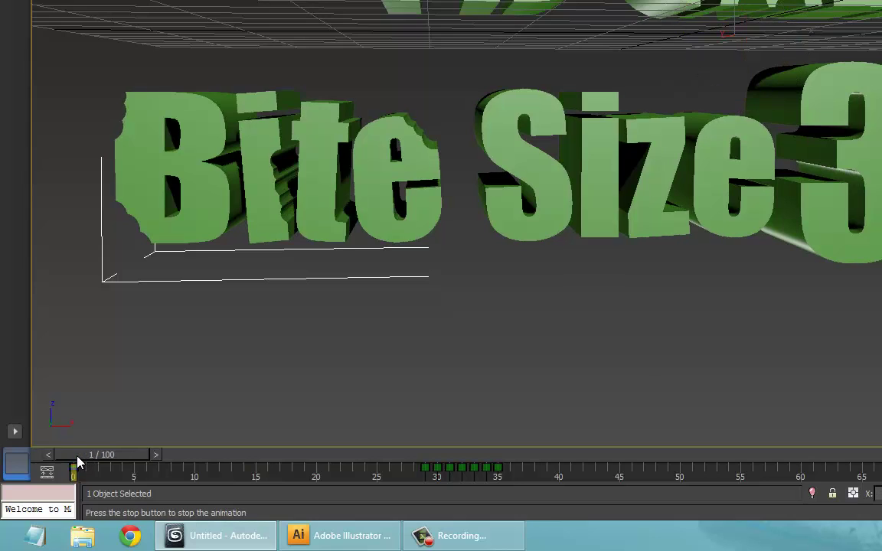
key(/)
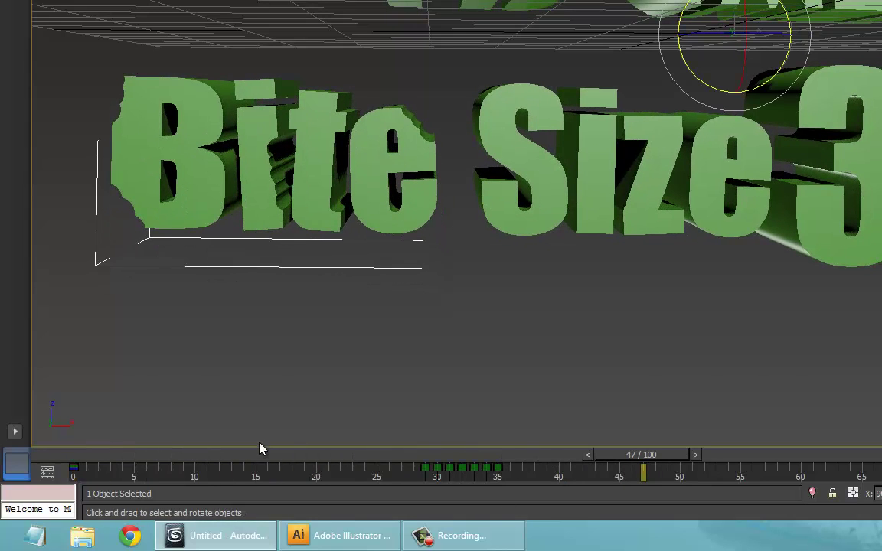
drag(613, 455, 15, 467)
key(/)
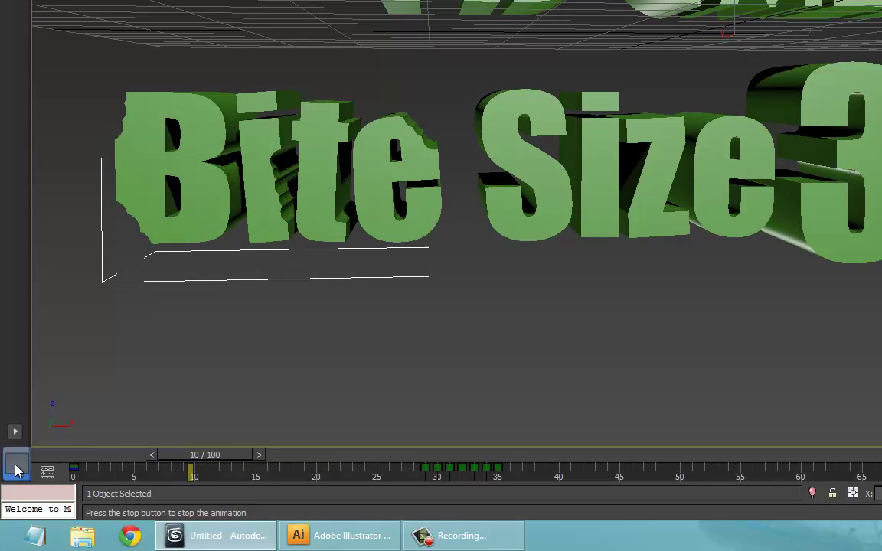
key(/)
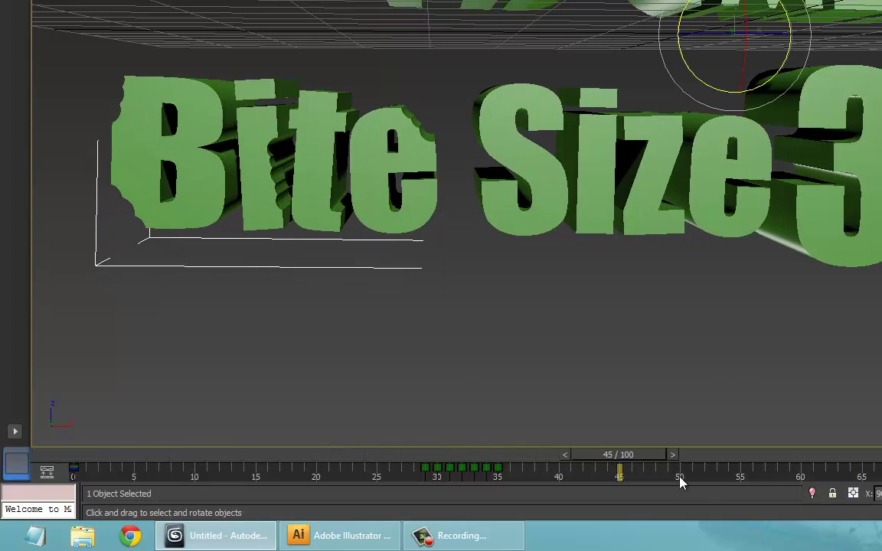
drag(647, 459, 73, 463)
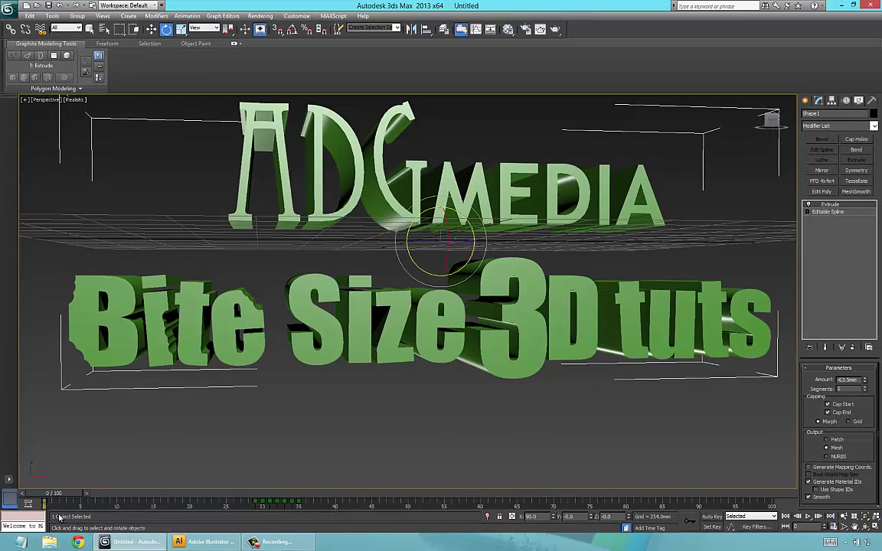
key(/)
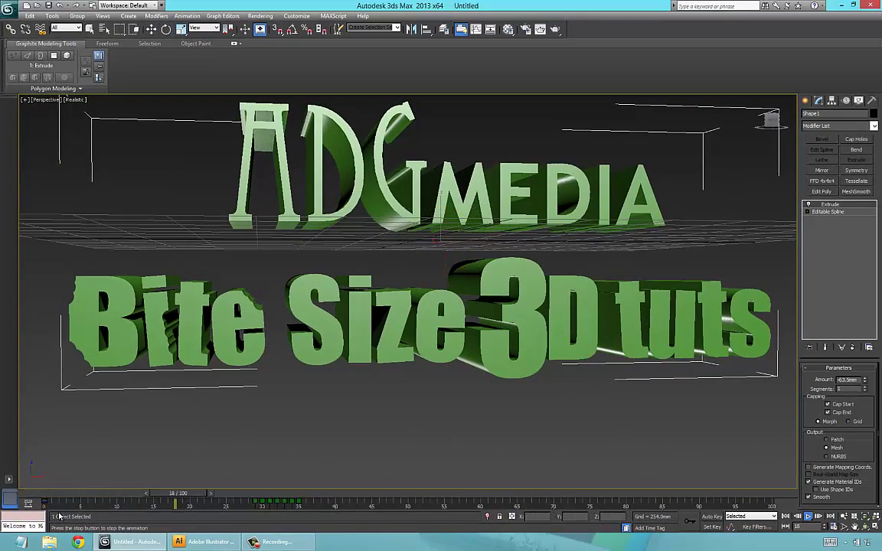
key(/)
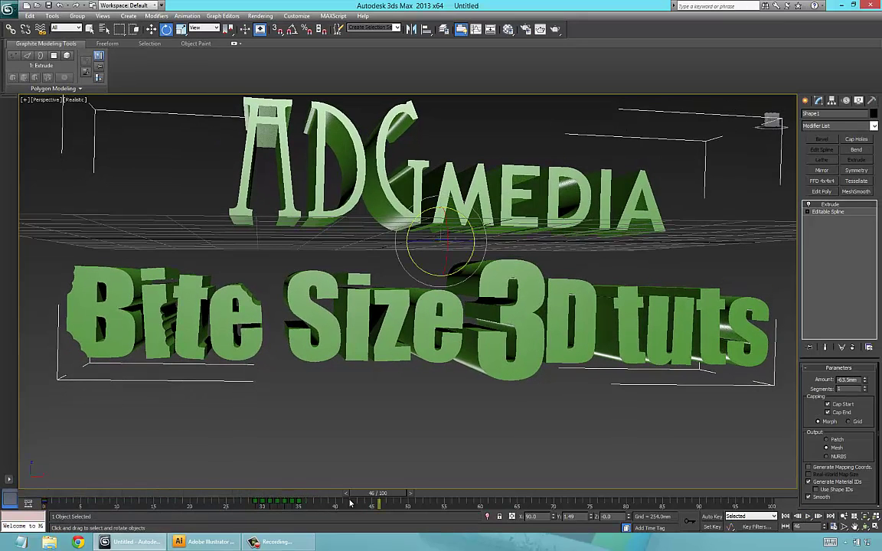
Step: With Auto Key on, rotate the lettering to about -0.74 degrees on Y at frame 36, and turn Auto Key off
key(/)
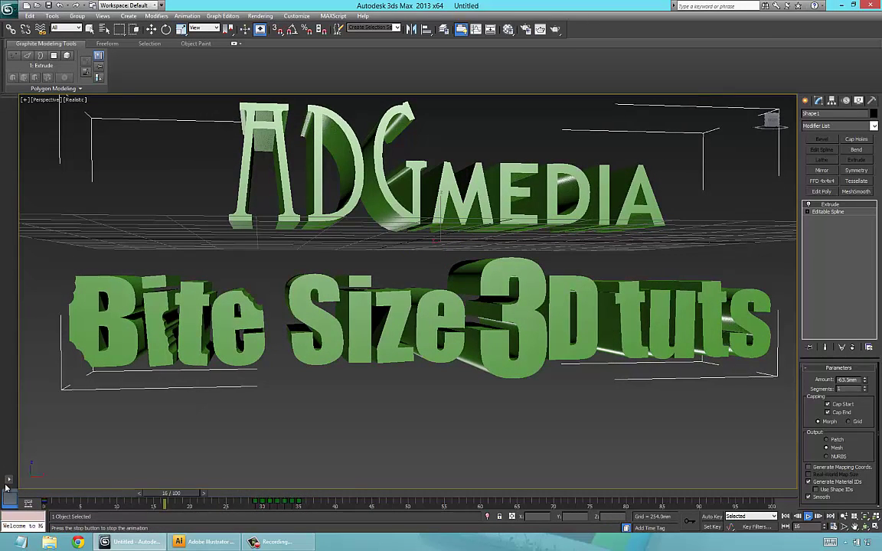
key(/)
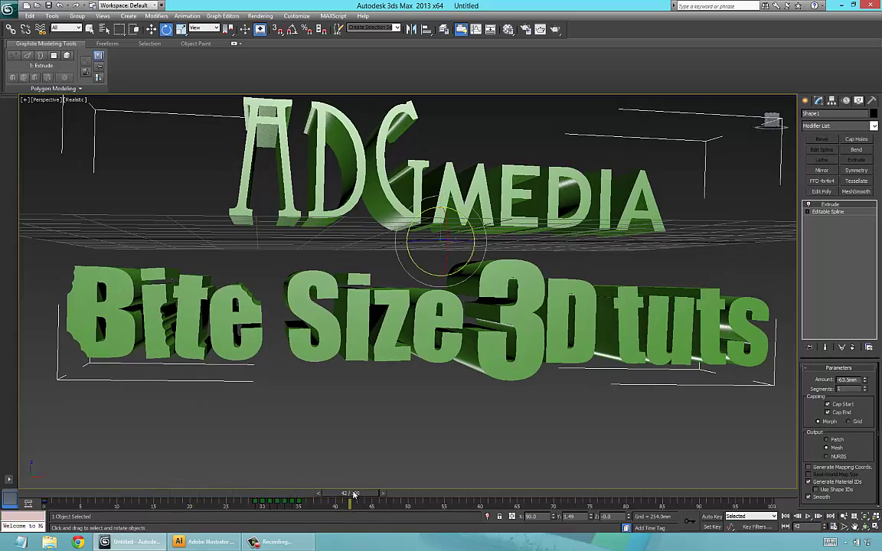
drag(352, 493, 312, 493)
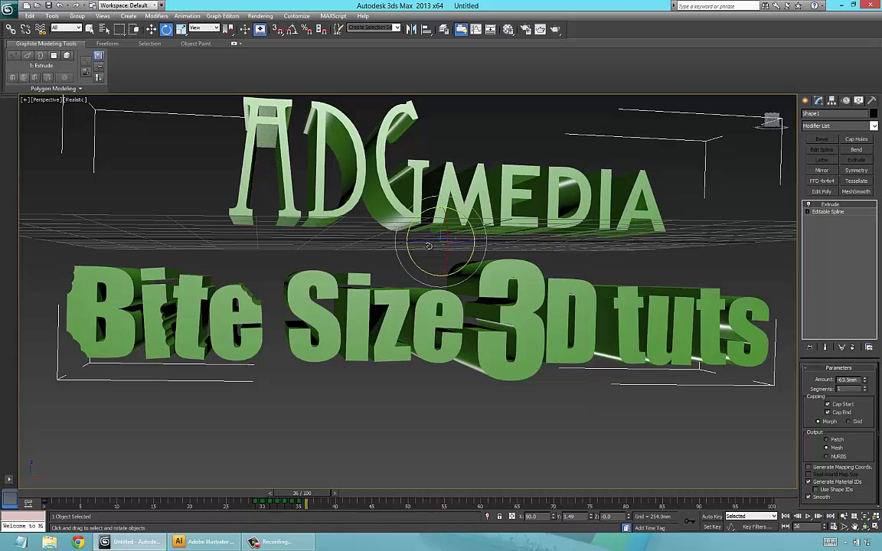
drag(299, 493, 329, 491)
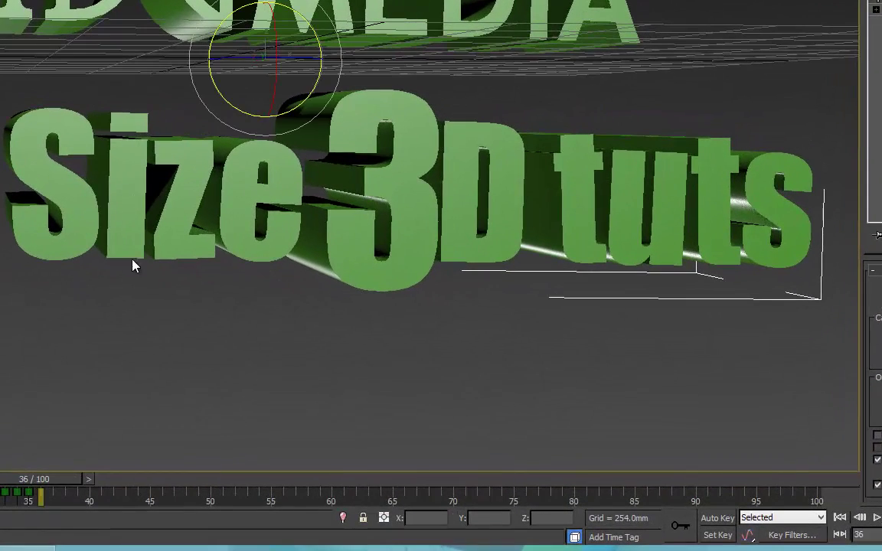
drag(209, 19, 229, 16)
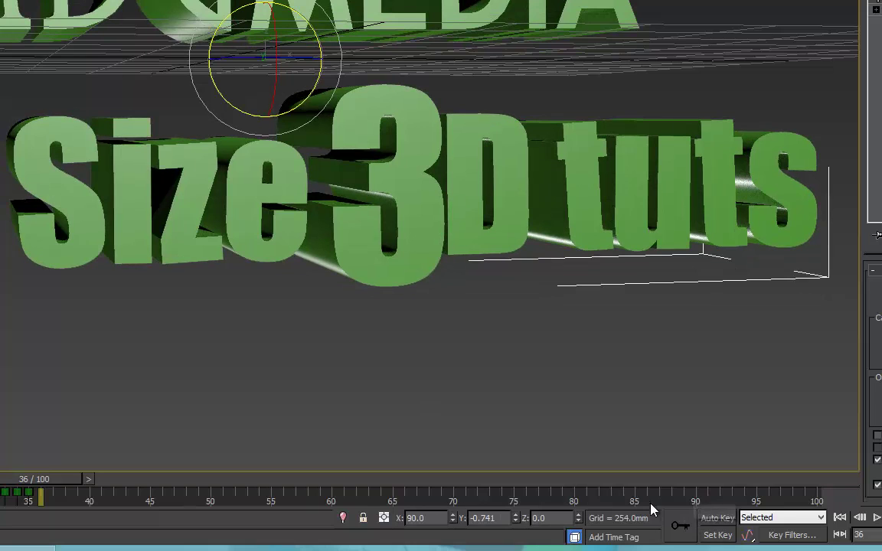
click(718, 517)
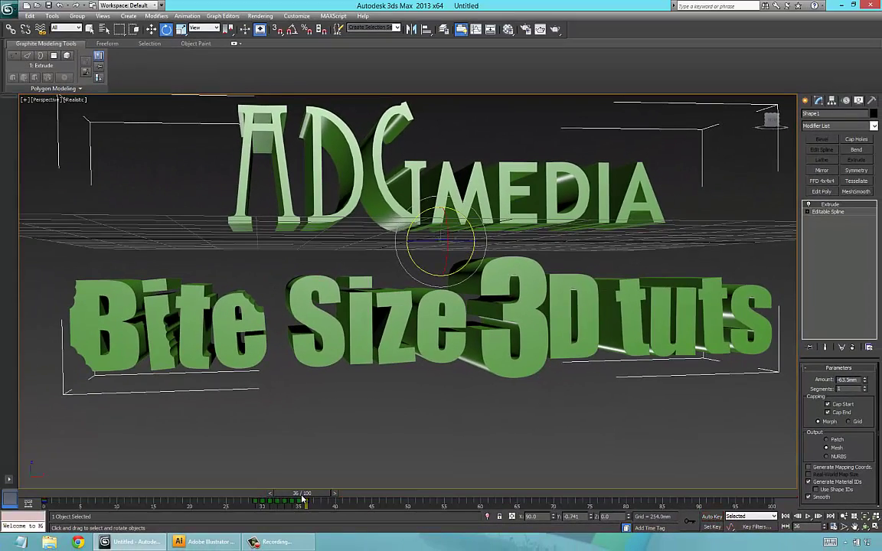
Step: Play the animation from frame 0 several times to review the shake with its closing key at frame 36
drag(298, 495, 219, 499)
key(slash)
key(slash)
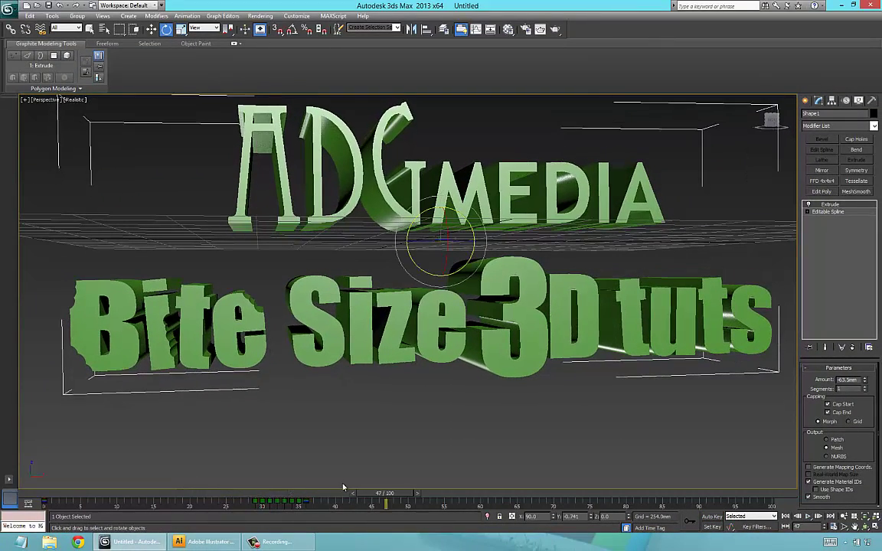
scroll(413, 326, down, 2)
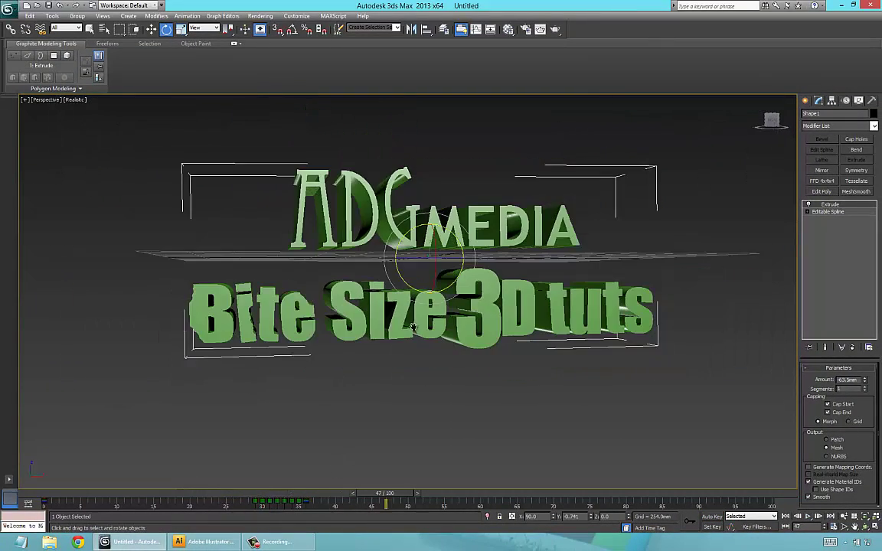
scroll(412, 326, up, 4)
scroll(413, 326, down, 2)
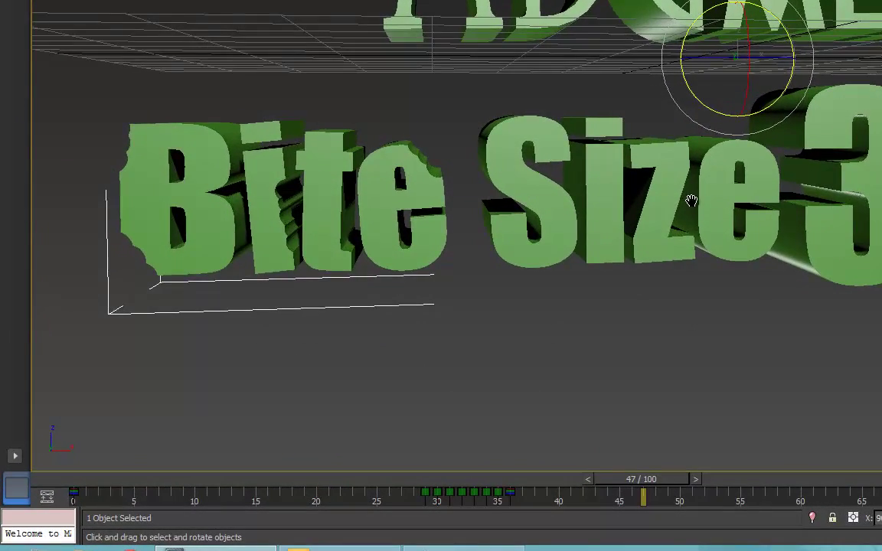
scroll(663, 213, down, 3)
scroll(663, 213, up, 3)
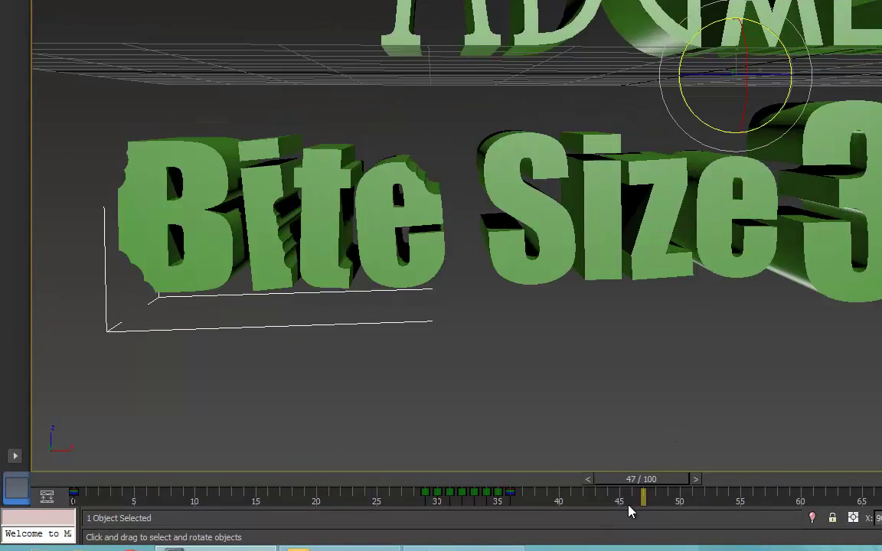
drag(643, 486, 79, 485)
key(/)
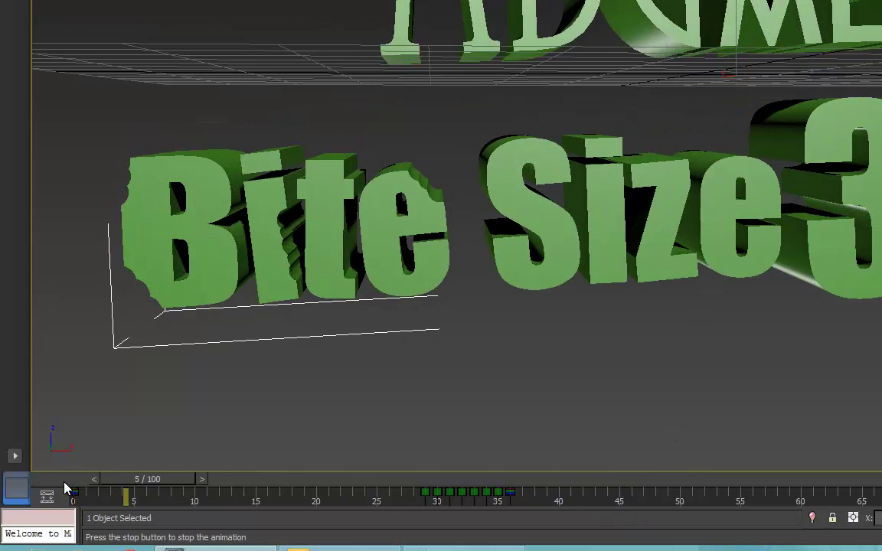
key(/)
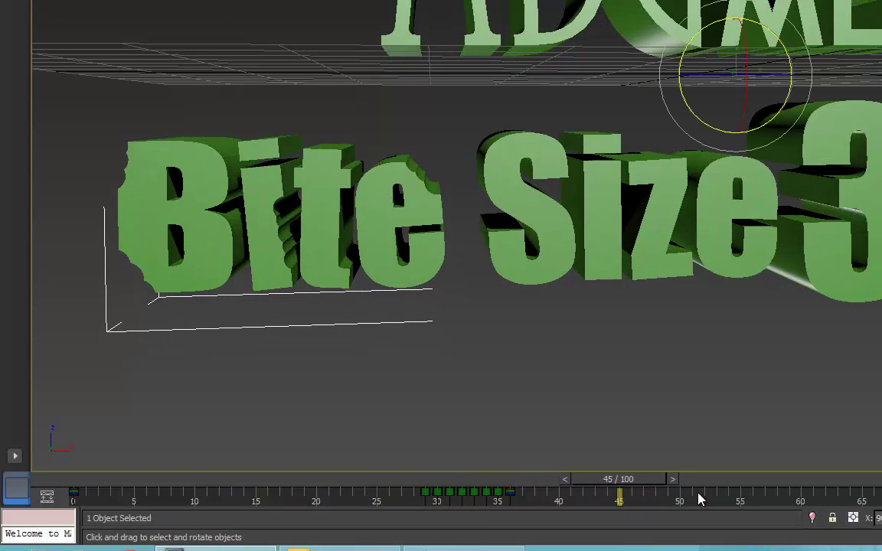
drag(634, 485, 73, 484)
key(/)
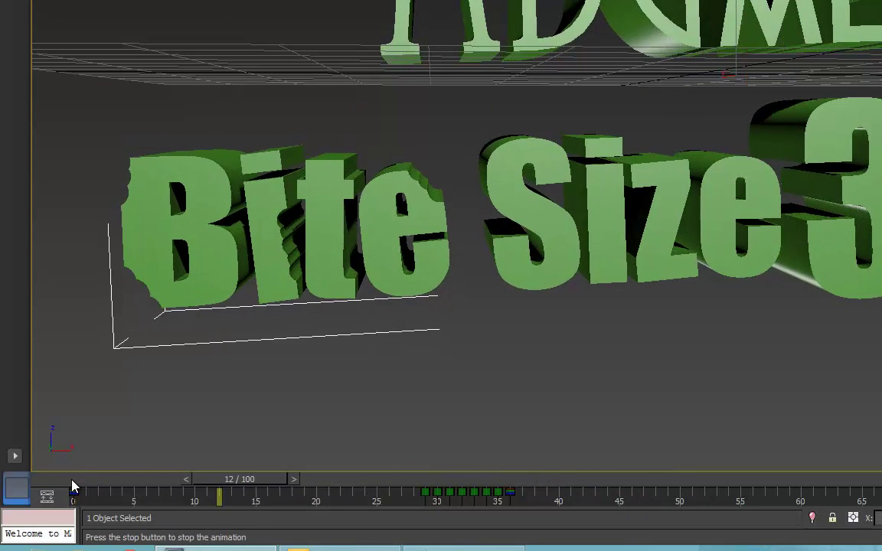
key(/)
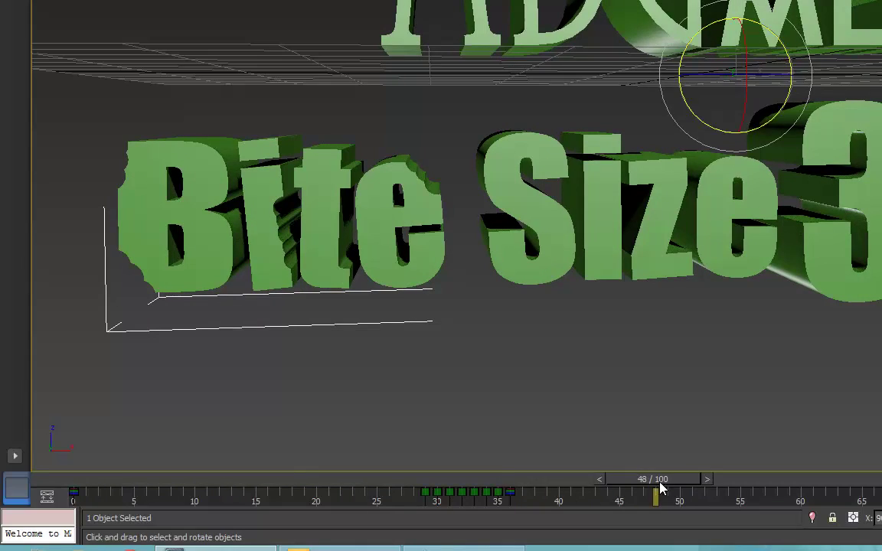
drag(659, 485, 523, 480)
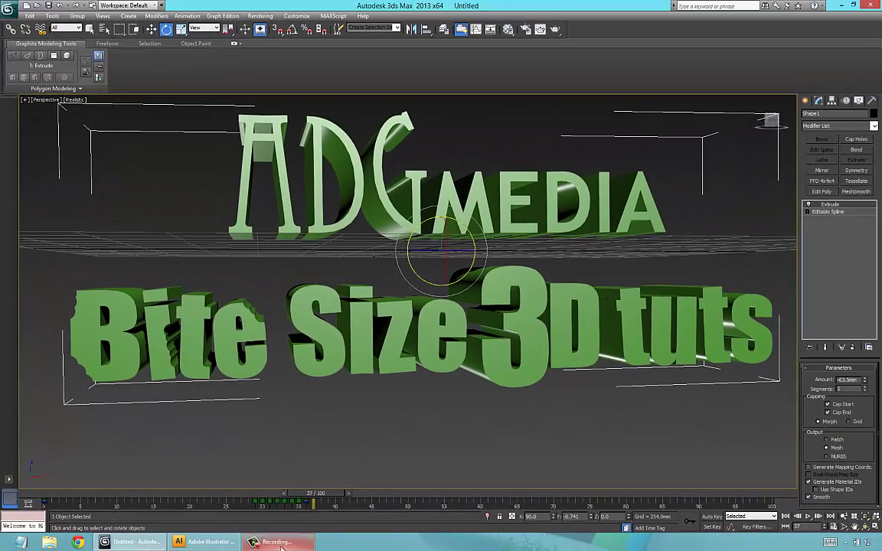
right_click(348, 548)
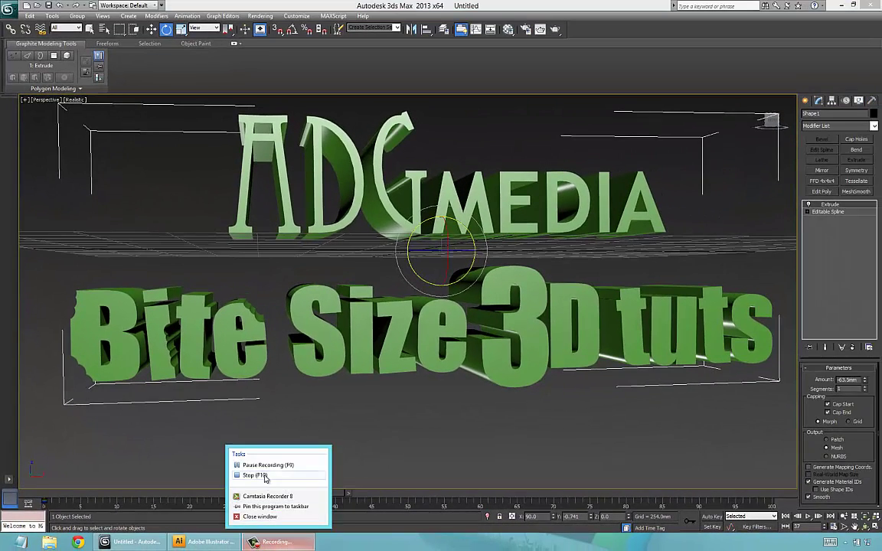
click(263, 467)
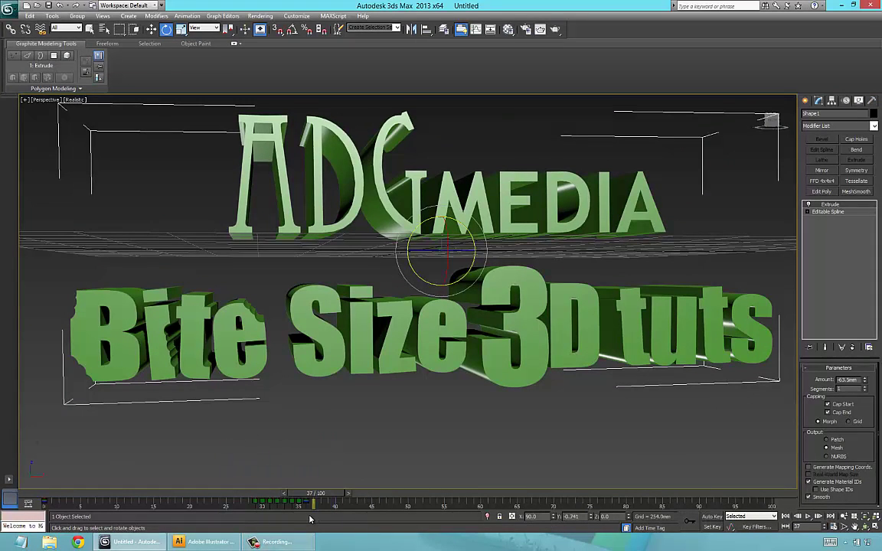
Step: Create a camera from the current perspective view and play the animation through it from frame 0
key(ctrl+c)
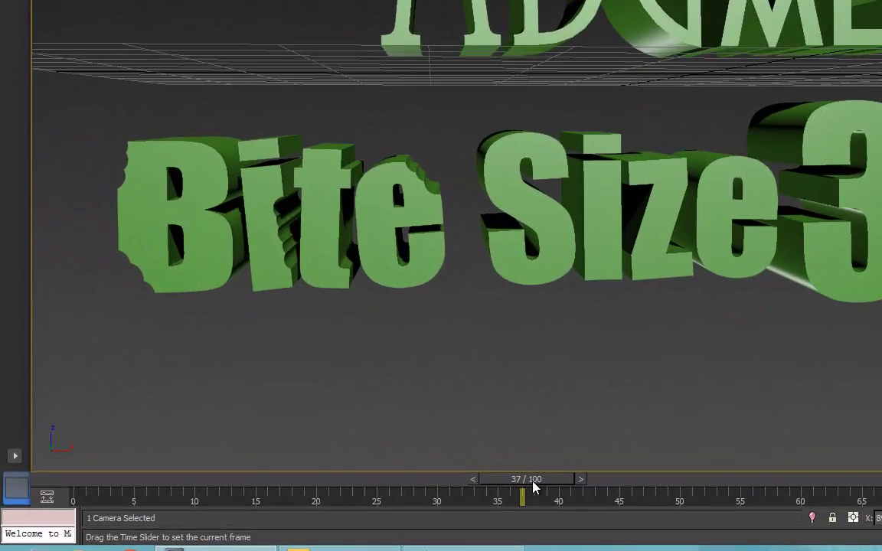
drag(316, 494, 75, 488)
key(/)
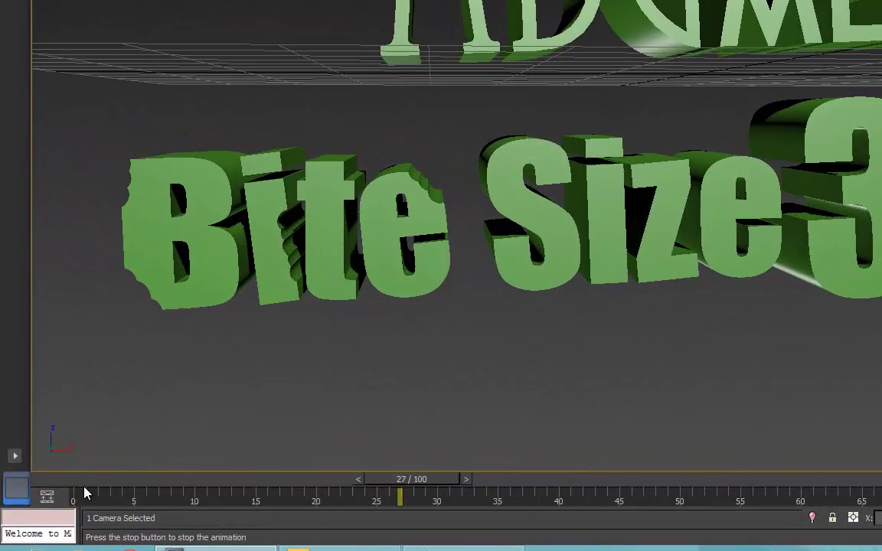
key(/)
drag(600, 492, 88, 494)
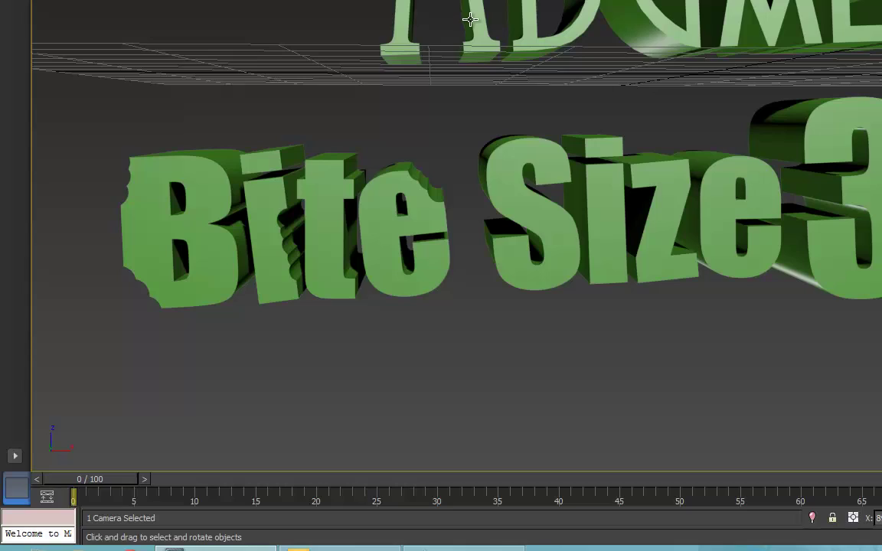
Step: Show all four viewports and move the camera in the Top view along Y towards the lettering, to about Y -3454 mm
key(alt+w)
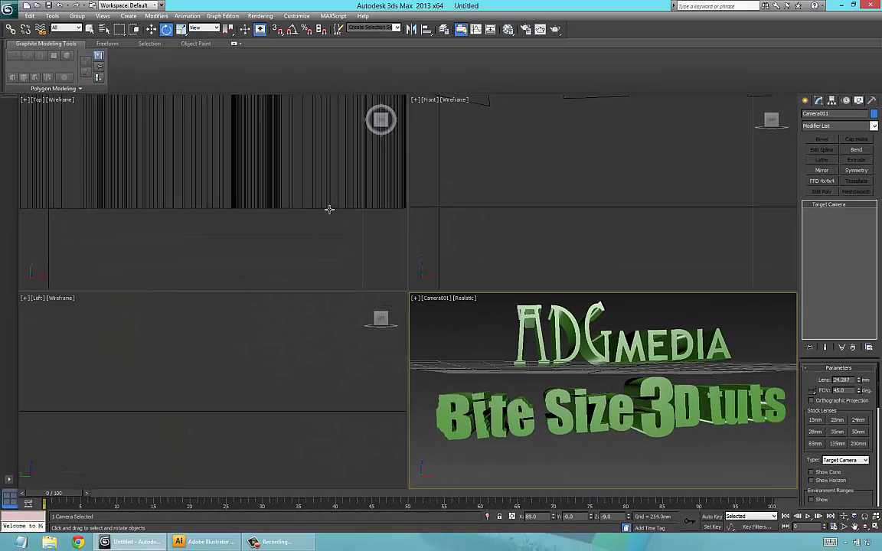
middle_click(328, 210)
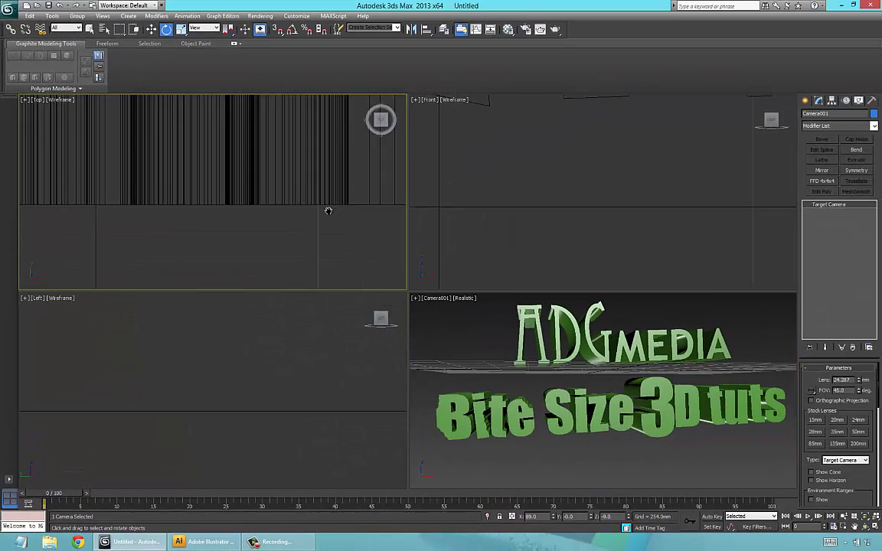
scroll(328, 210, down, 10)
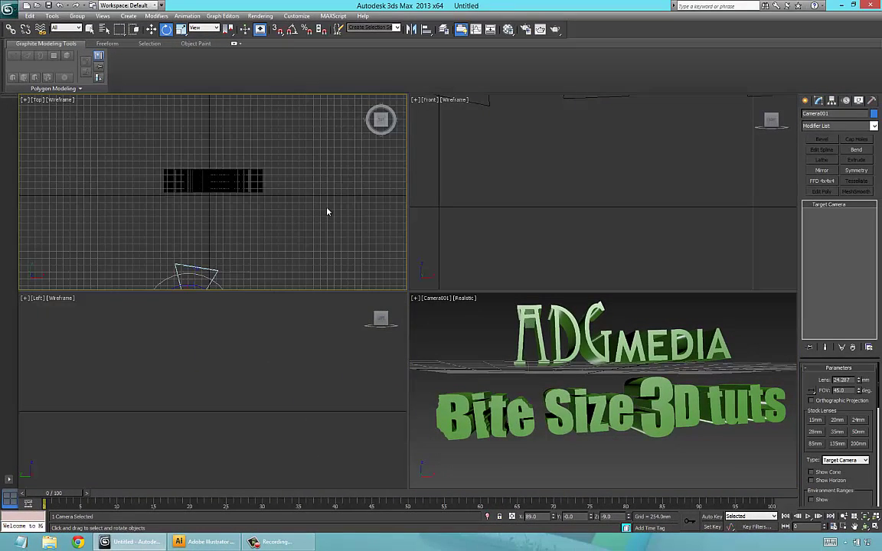
scroll(328, 210, down, 4)
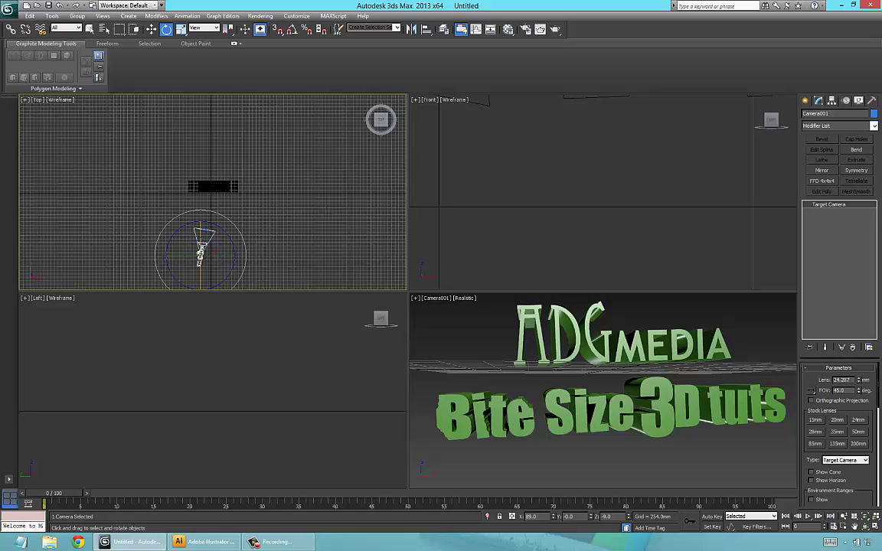
right_click(200, 259)
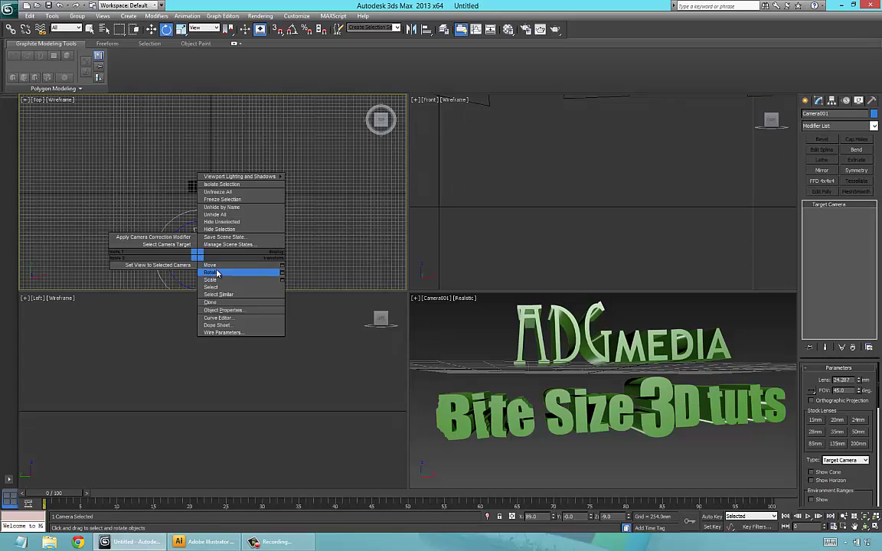
click(218, 272)
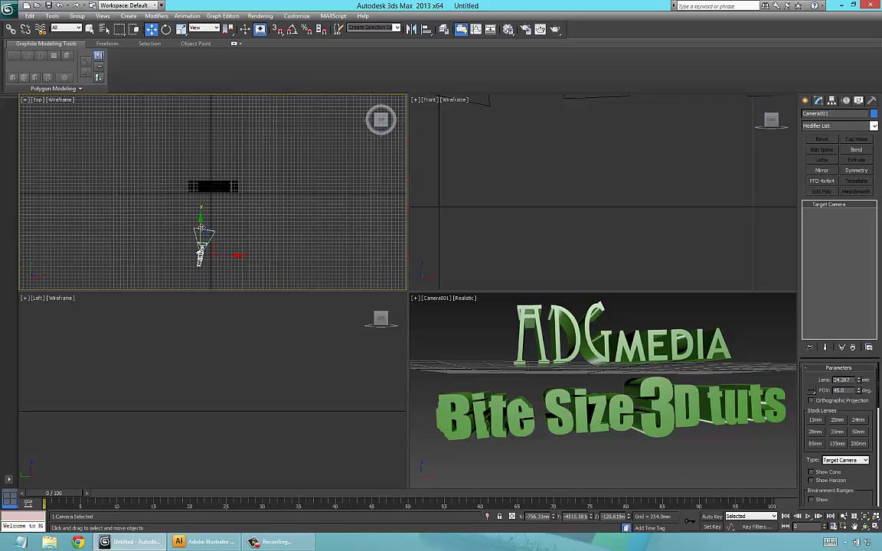
mouse_move(201, 228)
mouse_down()
mouse_move(206, 213)
mouse_move(203, 232)
mouse_move(193, 195)
mouse_move(190, 213)
mouse_move(210, 240)
mouse_up()
Step: Move the camera's target about 2525 mm along Y in the Top view, close to the lettering
click(203, 231)
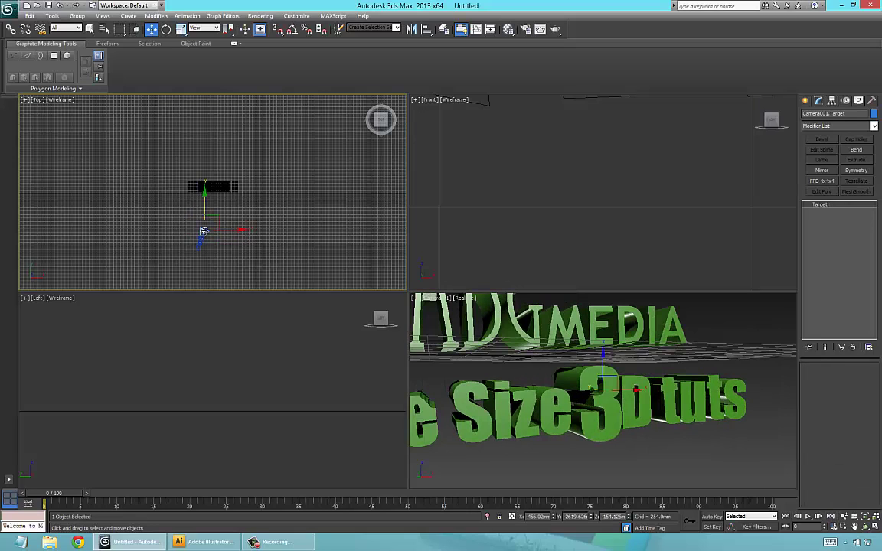
click(205, 234)
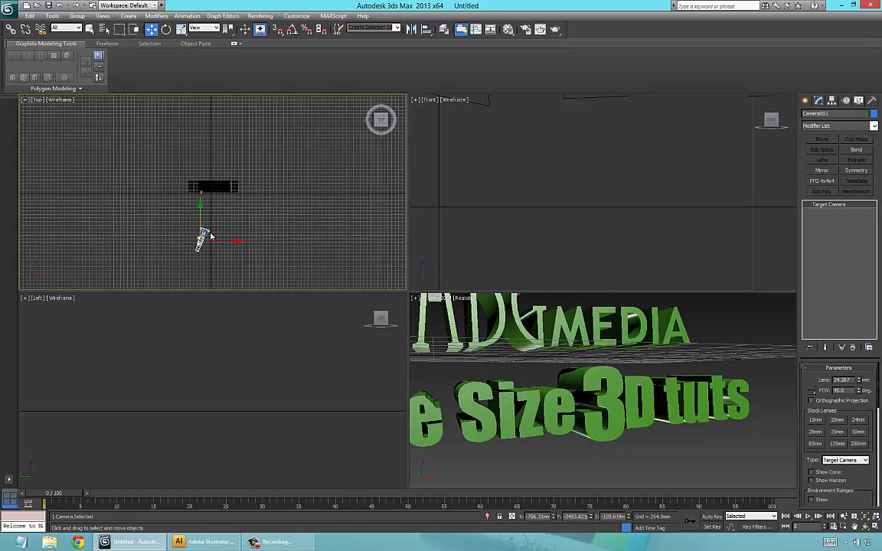
click(206, 231)
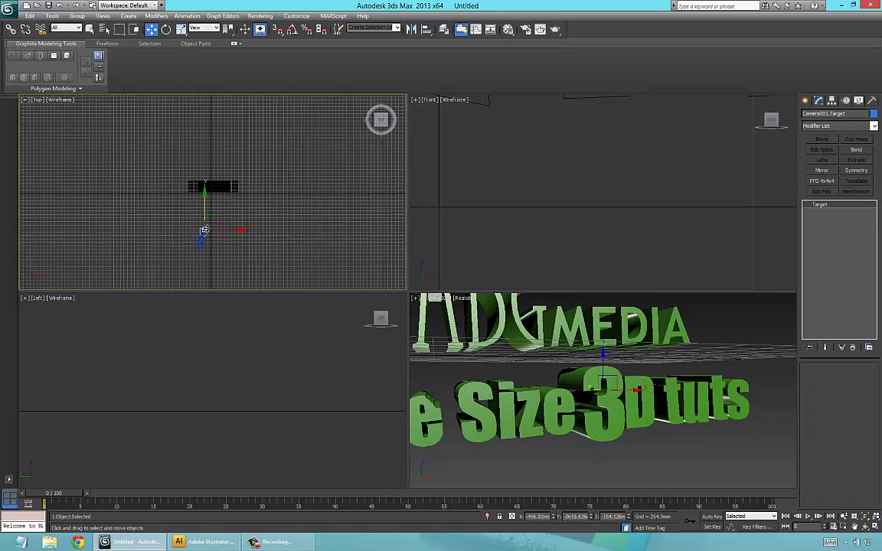
drag(203, 230, 212, 172)
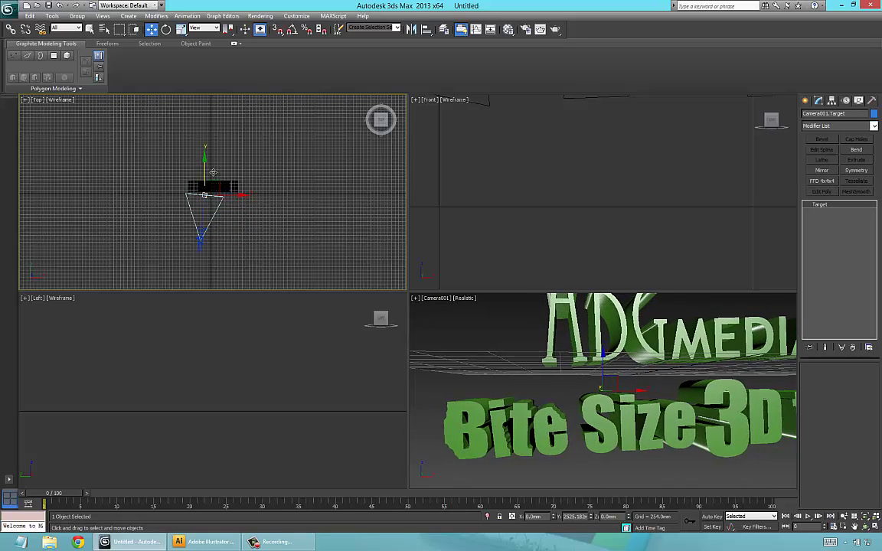
Step: Slide the camera target about 505 mm along X and reposition the camera at about X -855 mm, Y -4586 mm
click(200, 247)
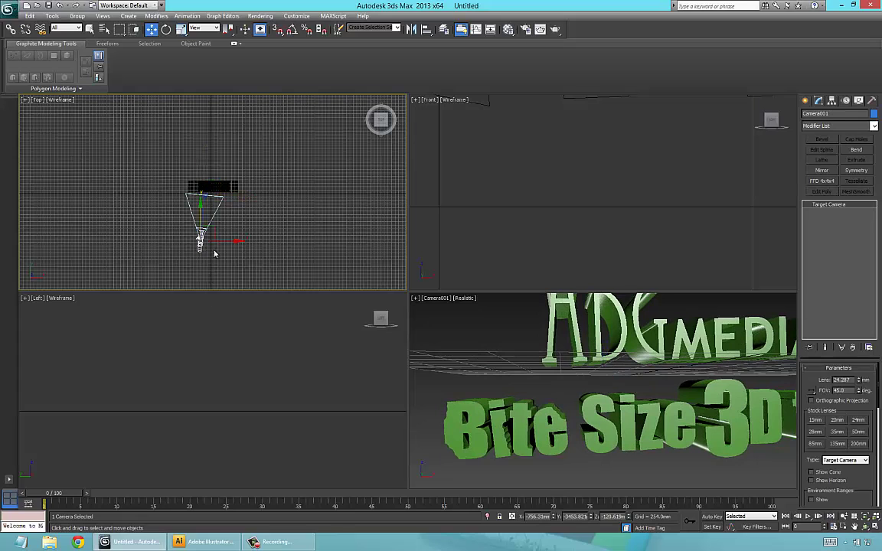
mouse_move(201, 236)
mouse_down()
mouse_move(133, 241)
mouse_move(199, 240)
mouse_up()
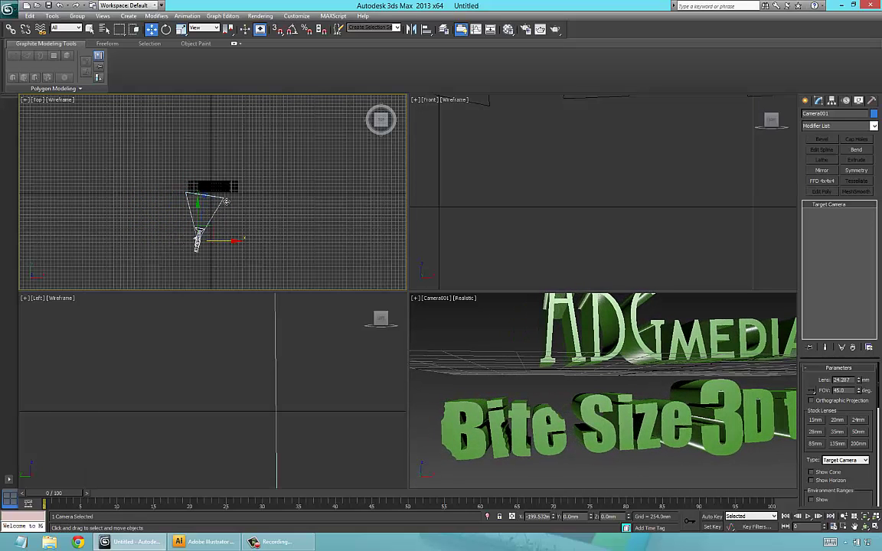
mouse_move(226, 200)
mouse_down()
mouse_move(218, 190)
mouse_move(211, 195)
mouse_up()
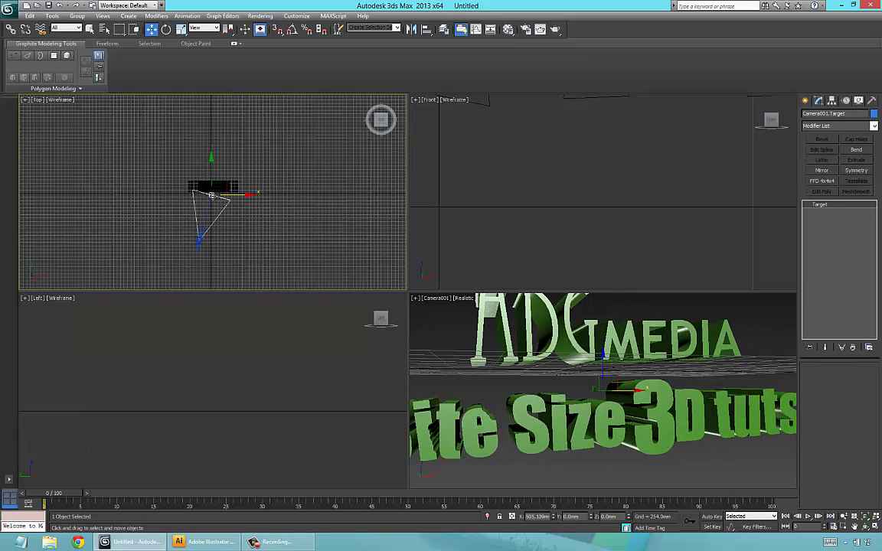
click(200, 240)
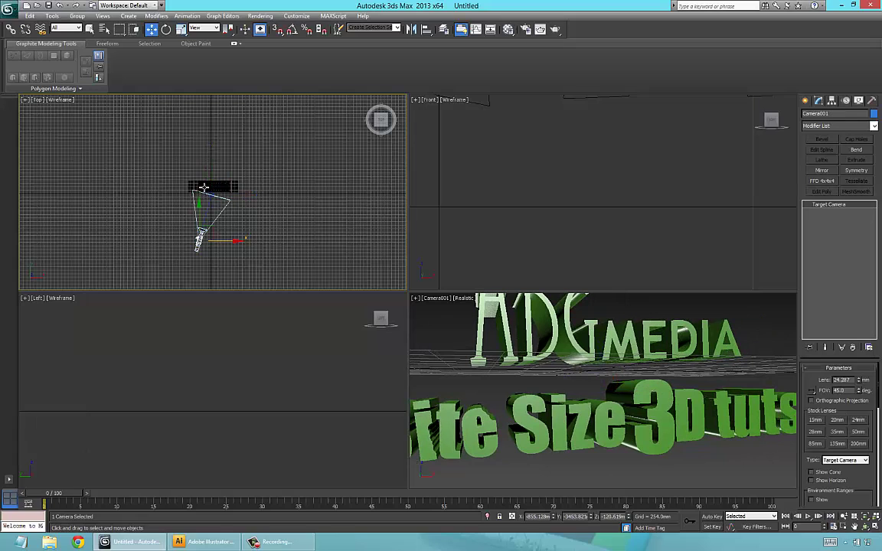
drag(182, 202, 181, 217)
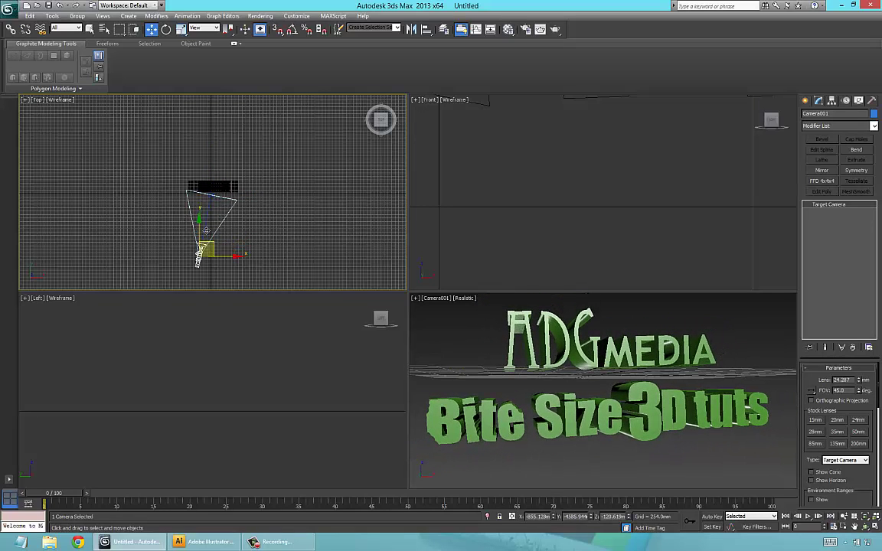
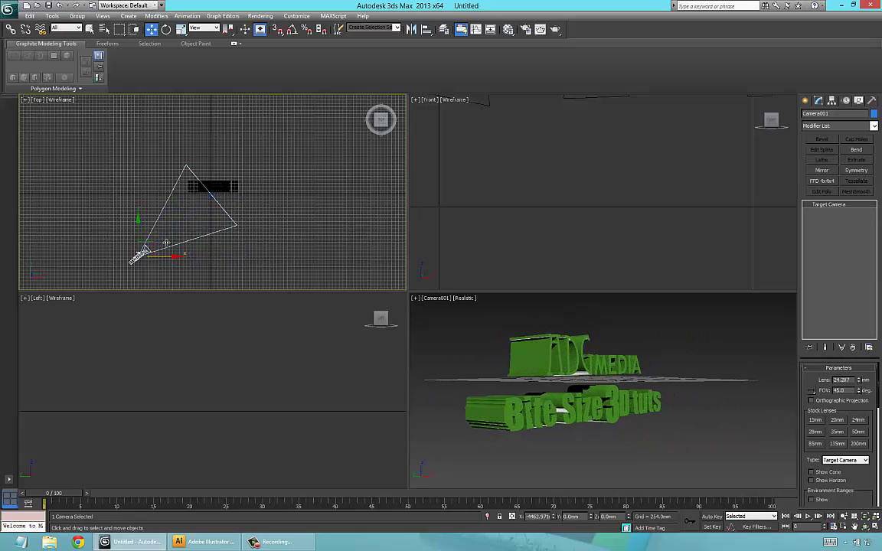
Step: With Auto Key enabled, keyframe the camera at frame 29, moved along X in the Top view to about -510 mm
click(712, 518)
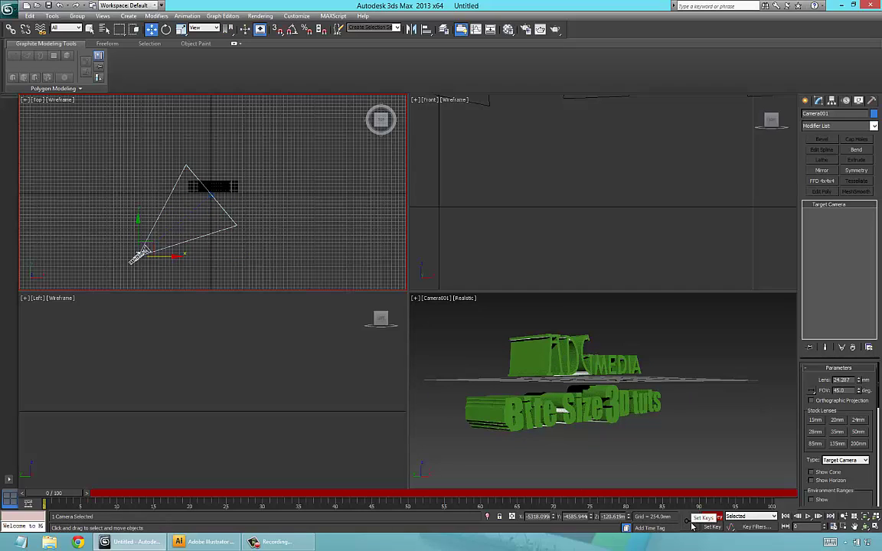
drag(74, 492, 357, 493)
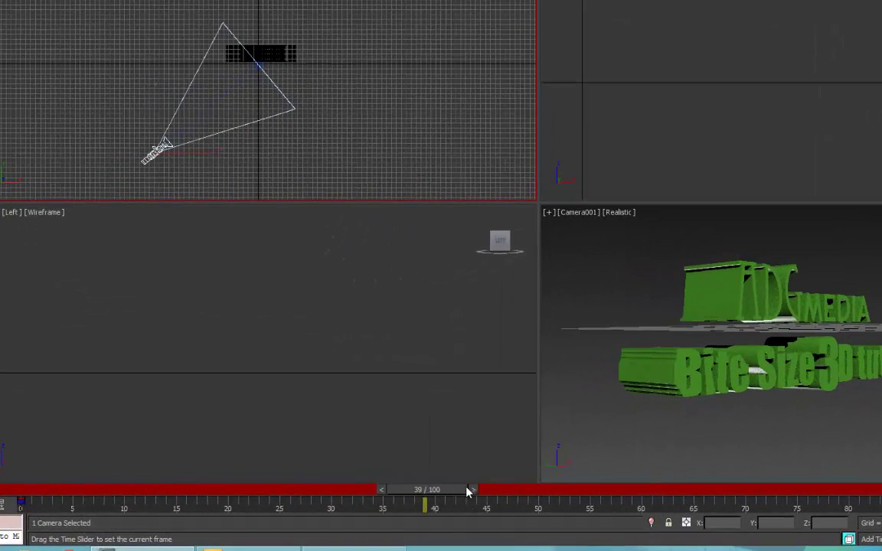
drag(468, 491, 356, 486)
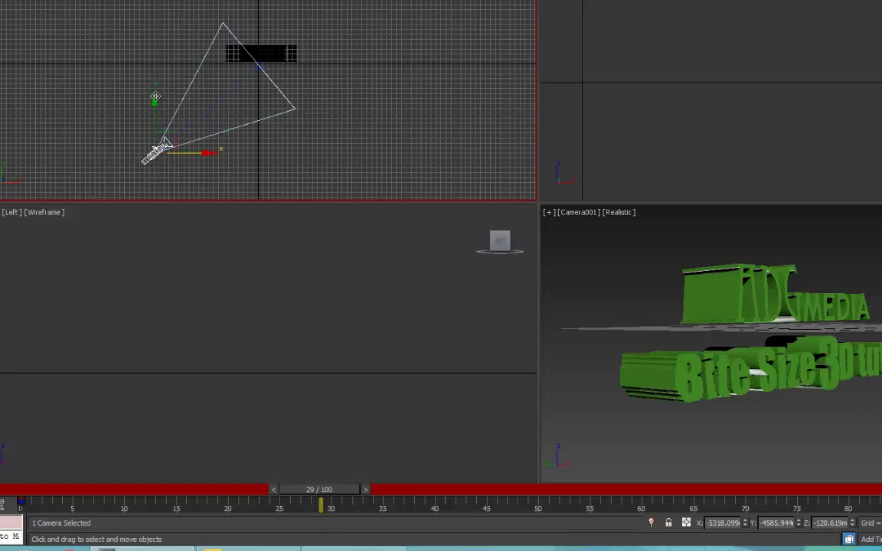
drag(158, 140, 175, 113)
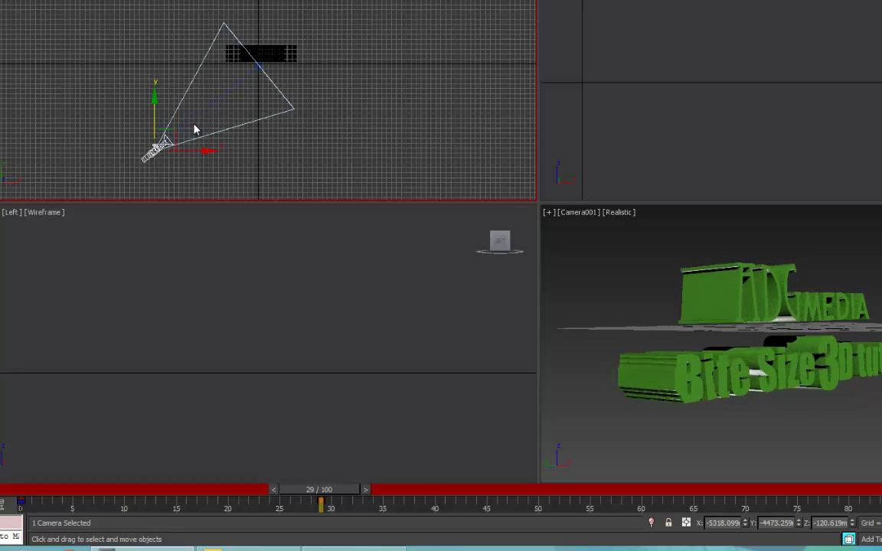
drag(198, 145, 294, 63)
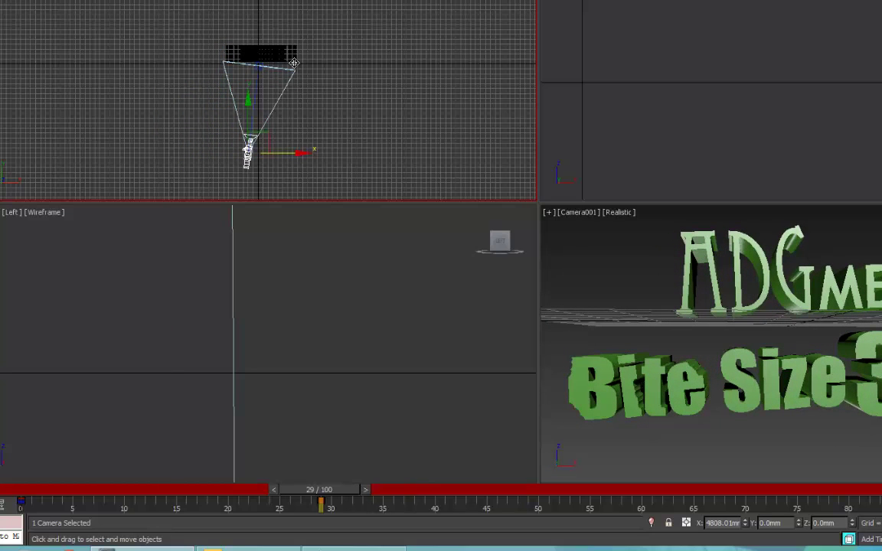
drag(294, 63, 294, 64)
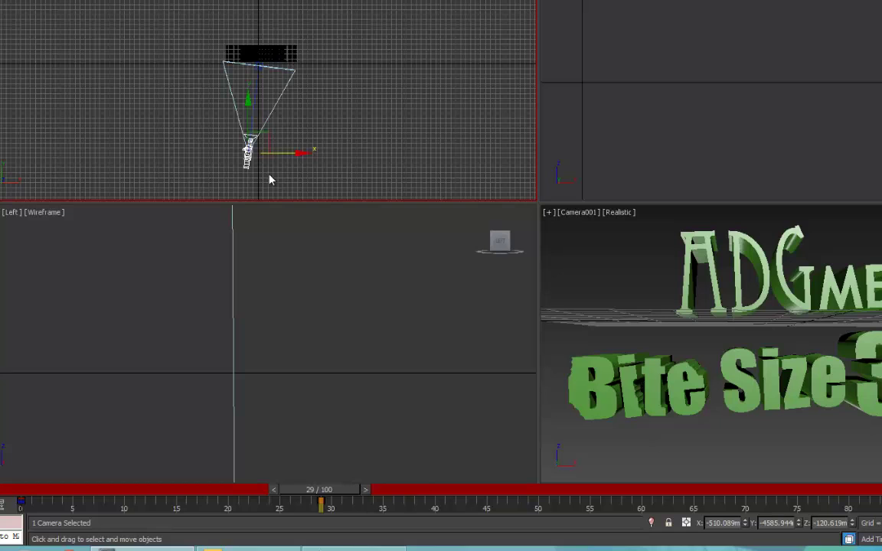
Step: Play the animation from frame 0 and replay it with the camera view active to check the camera swing
drag(325, 488, 35, 471)
key(/)
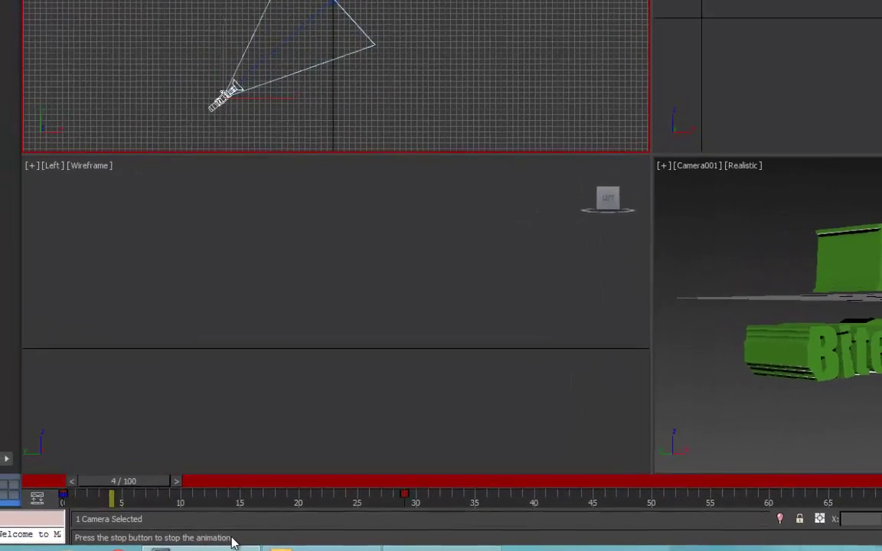
key(/)
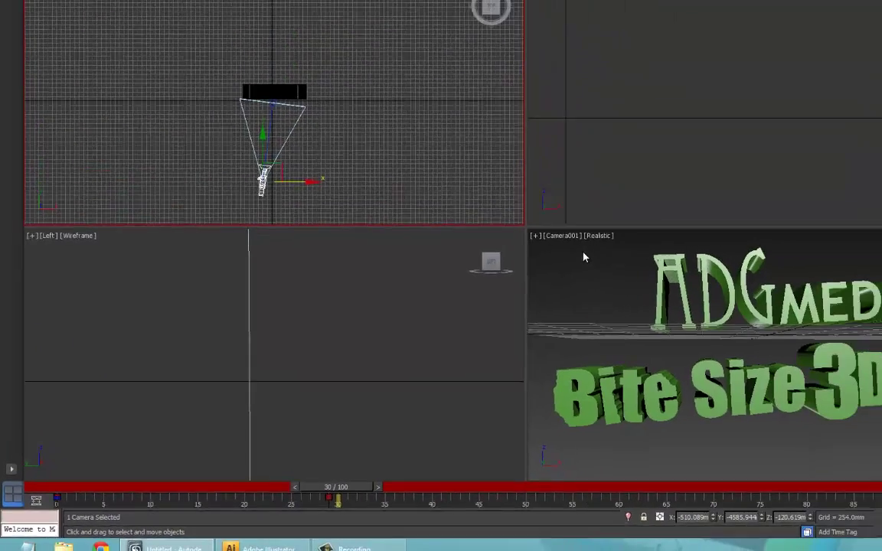
click(753, 198)
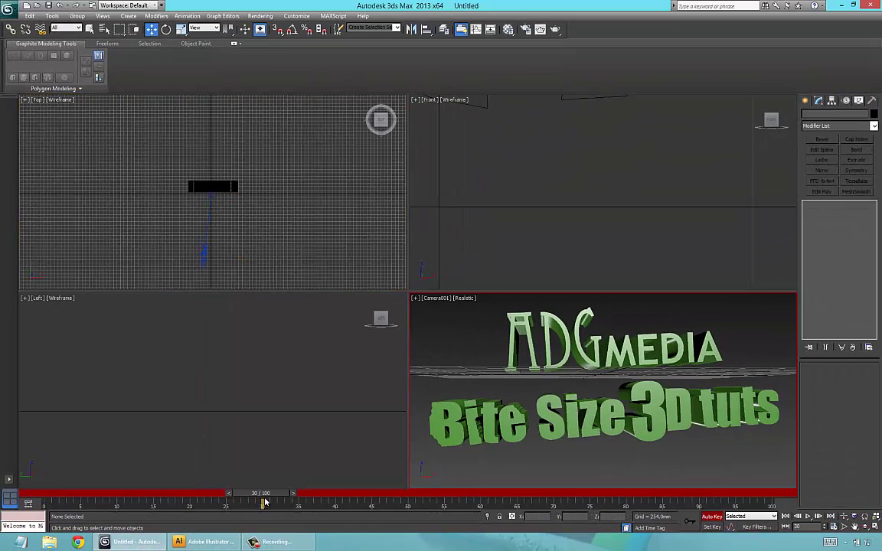
key(slash)
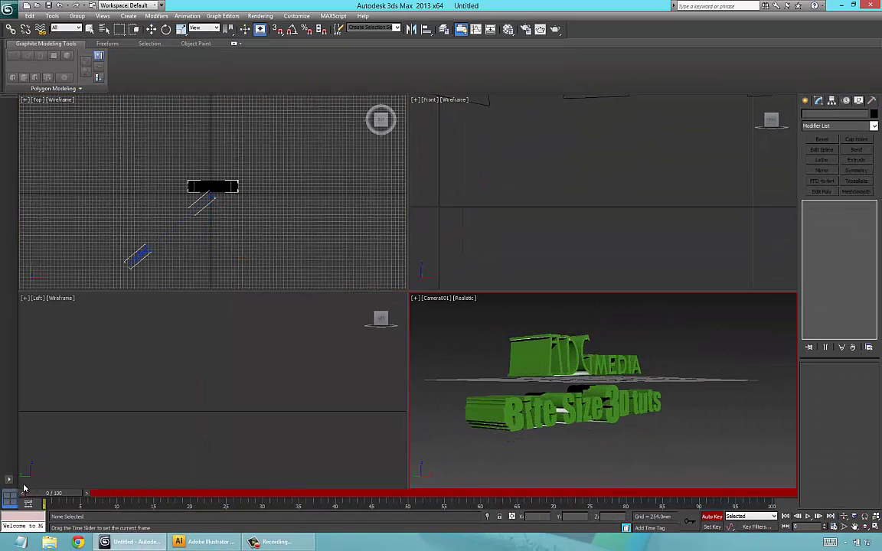
key(slash)
key(slash)
key(slash)
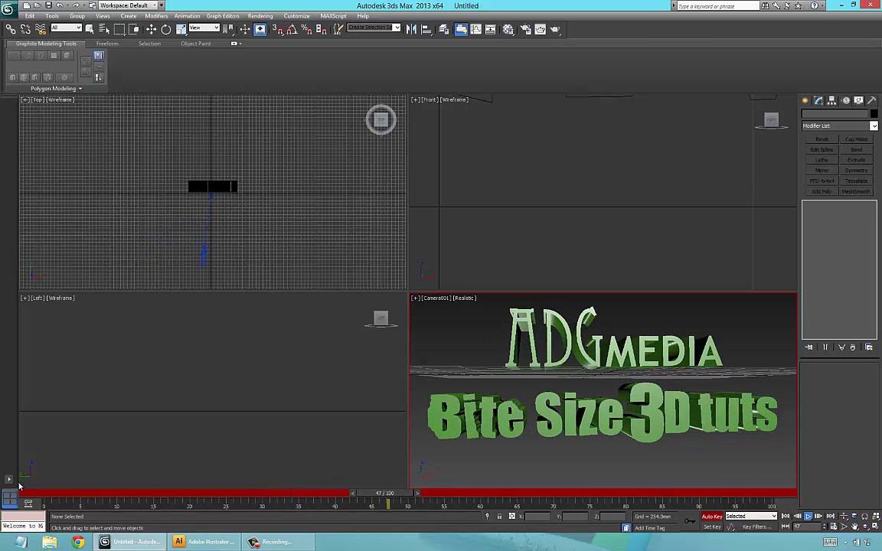
Step: Turn off Auto Key, maximize the camera view, replay the animation and return to frame 0
click(712, 517)
drag(385, 493, 68, 495)
key(alt+w)
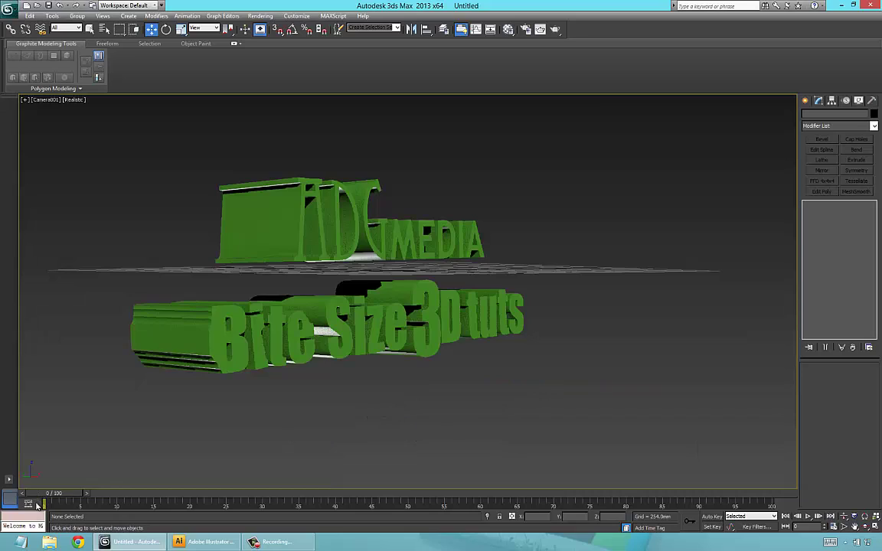
key(/)
key(w)
key(/)
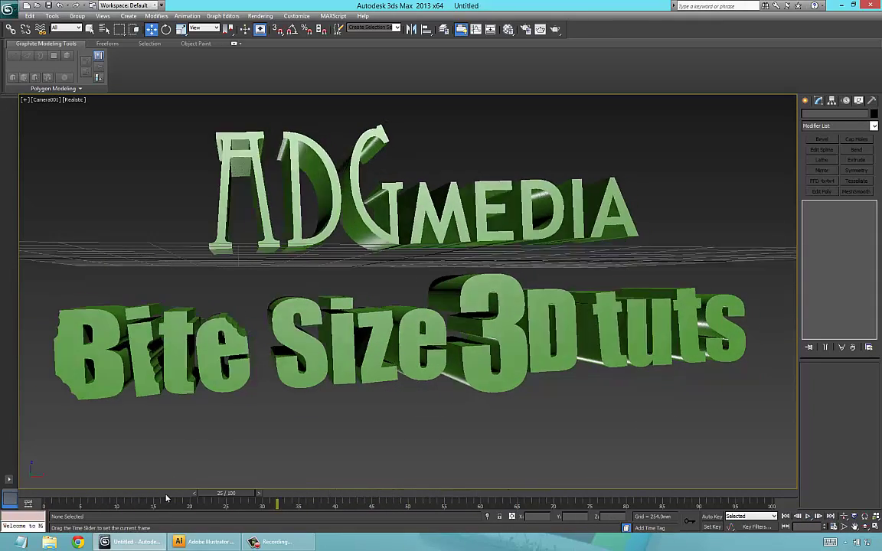
key(/)
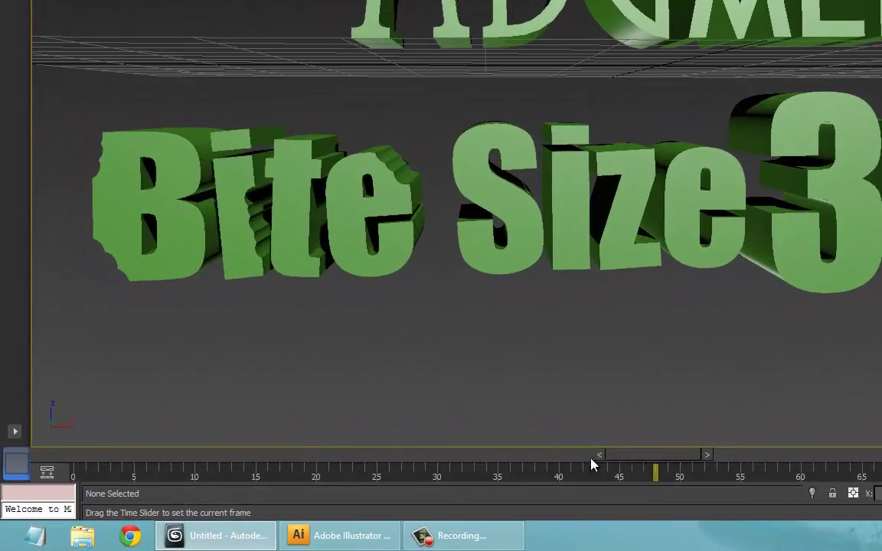
drag(433, 483, 59, 493)
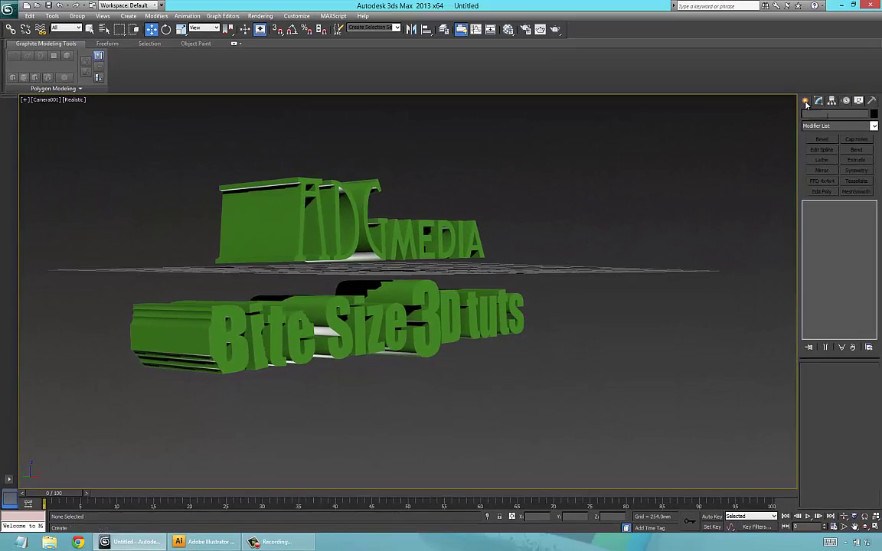
Step: Create a standard Omni light on the lettering in the Top view at about X 855 mm, Y 352 mm
click(805, 102)
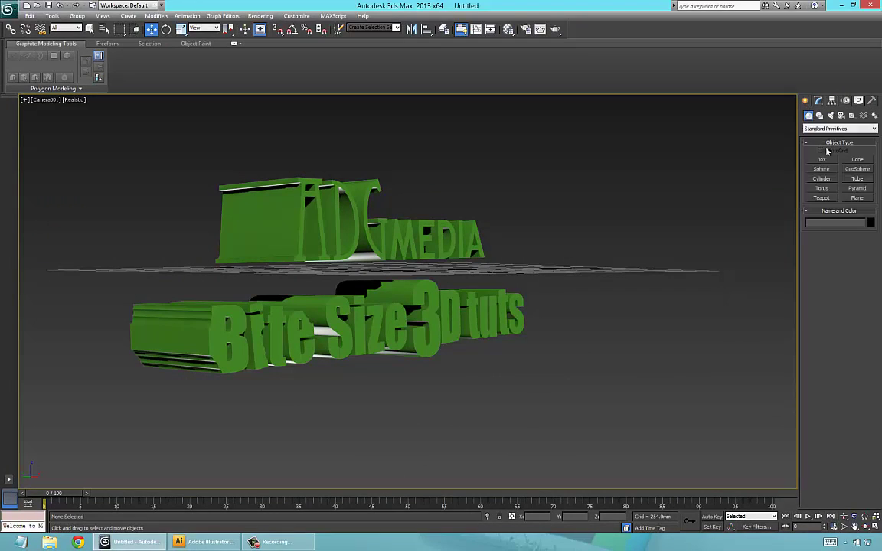
click(831, 115)
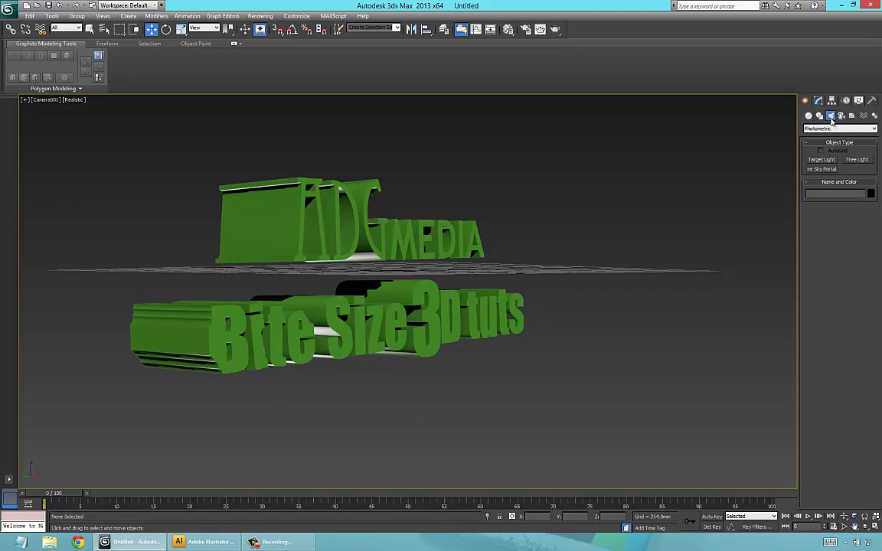
click(838, 129)
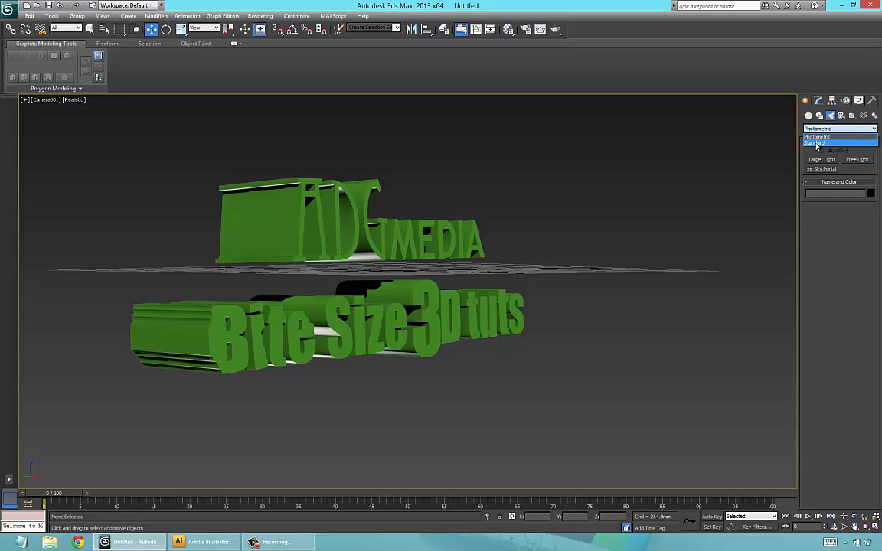
click(813, 144)
click(821, 179)
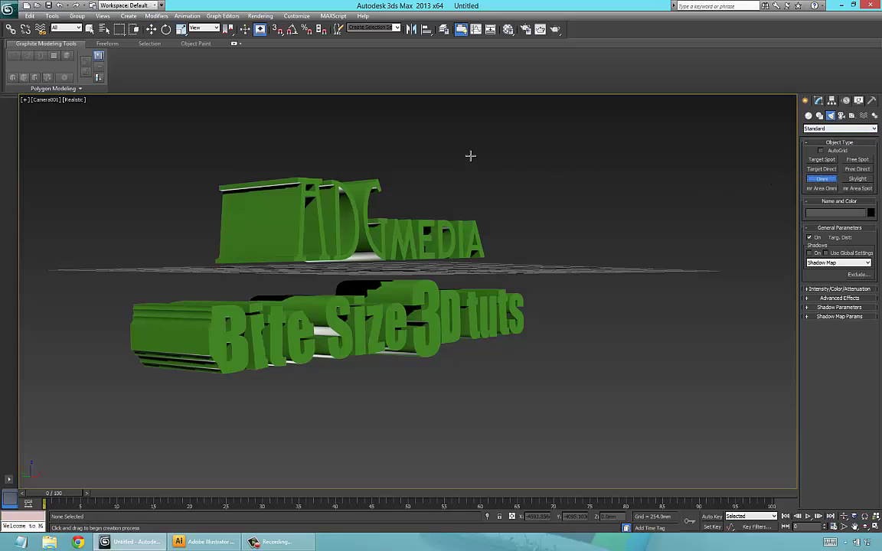
key(alt+w)
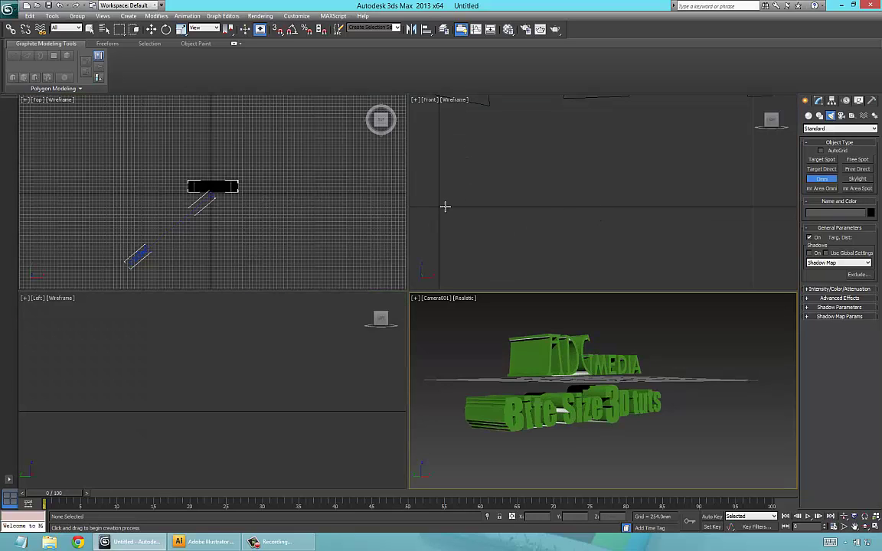
click(222, 188)
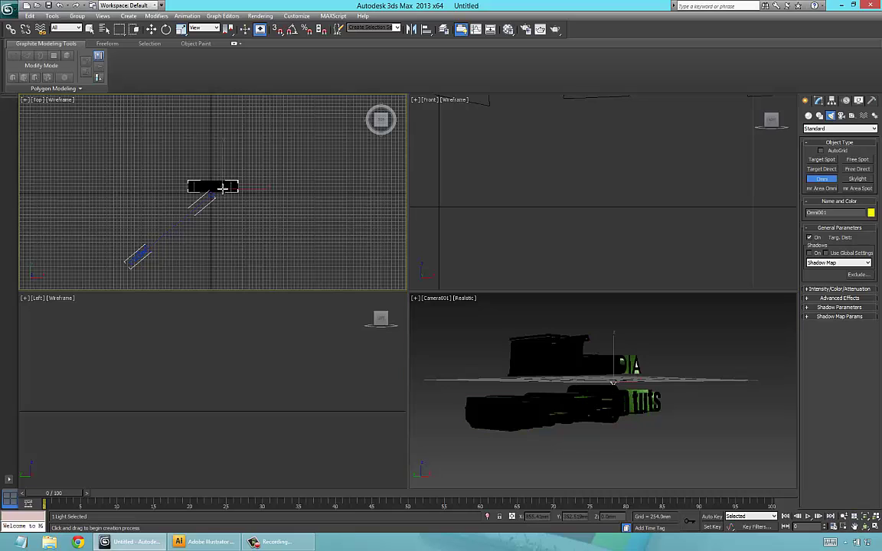
alt+middle_drag(242, 195, 240, 197)
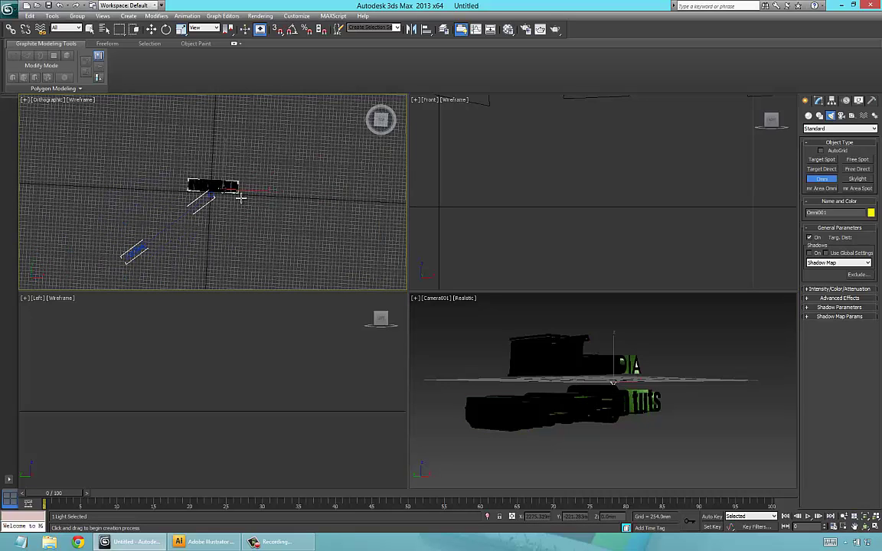
click(602, 198)
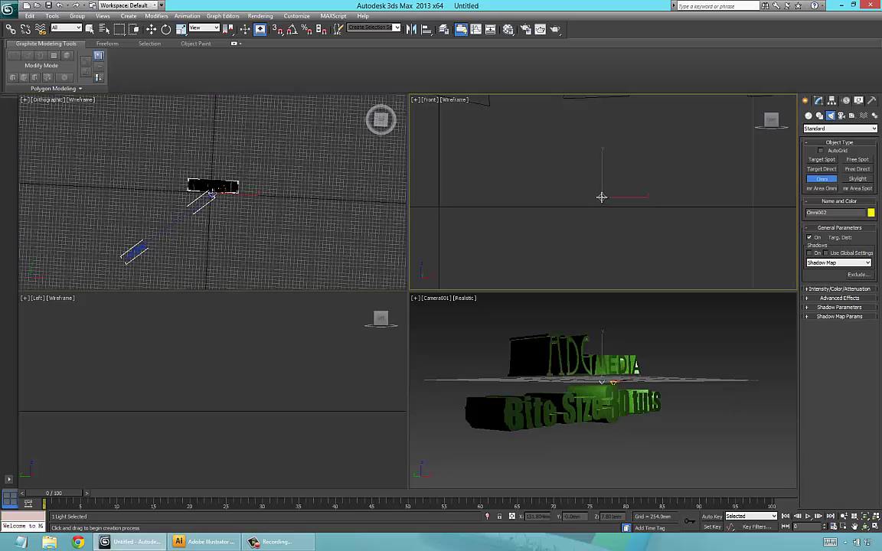
scroll(597, 198, down, 2)
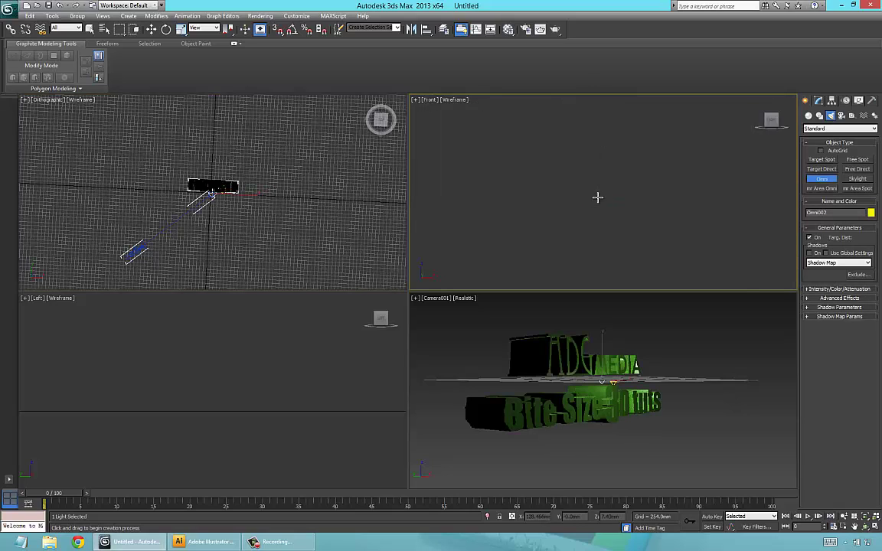
scroll(598, 195, down, 10)
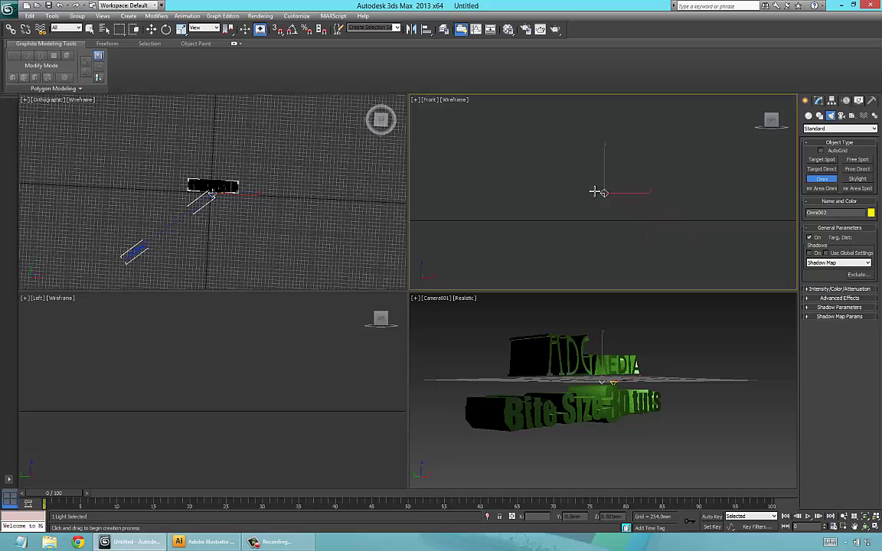
scroll(588, 190, down, 3)
scroll(586, 191, down, 2)
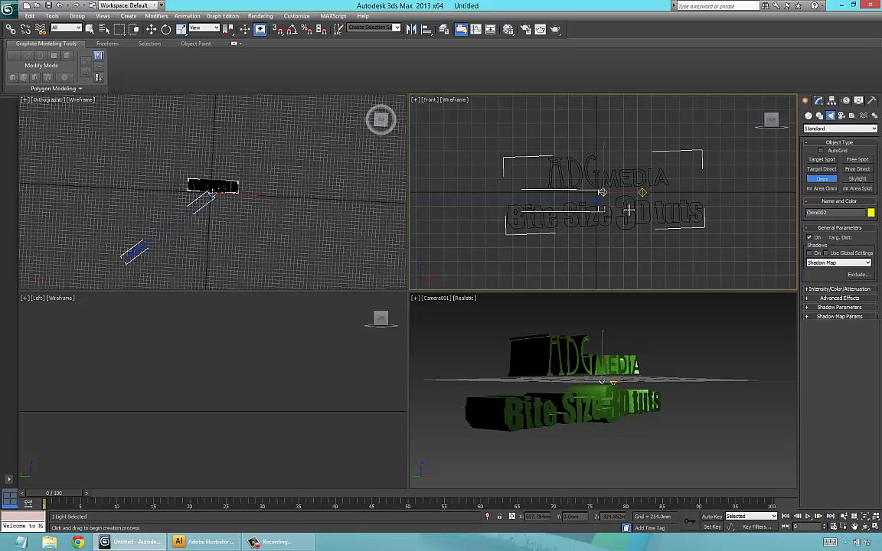
key(ctrl+z)
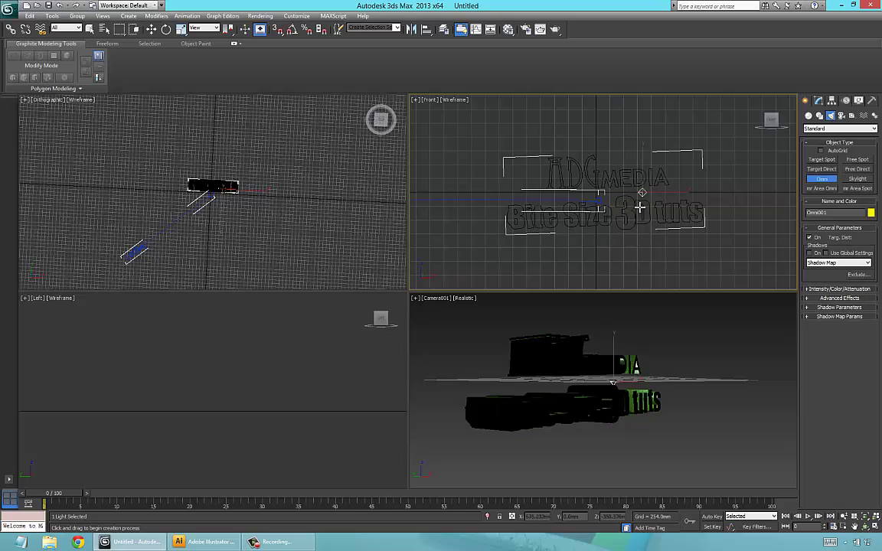
Step: Move the Omni light along X in the Front view to about X 2212 mm, just past the end of the lettering
right_click(691, 183)
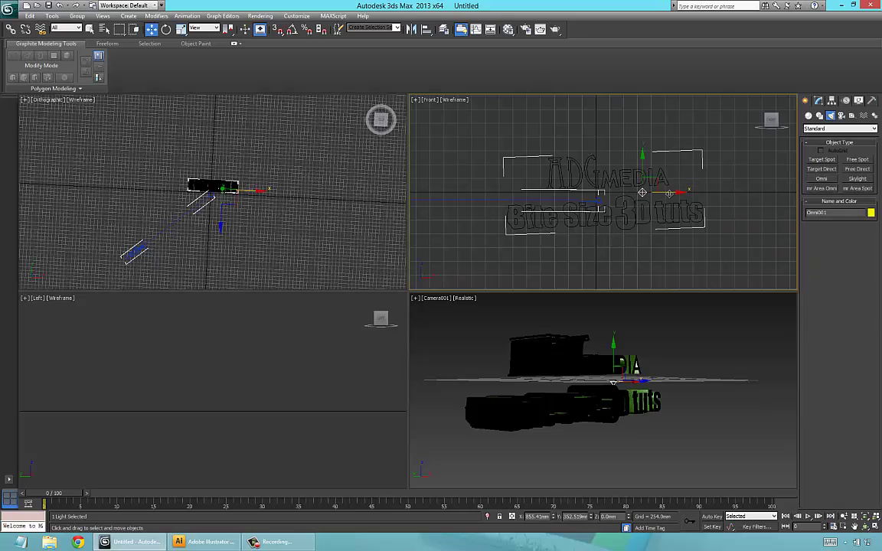
drag(641, 192, 751, 208)
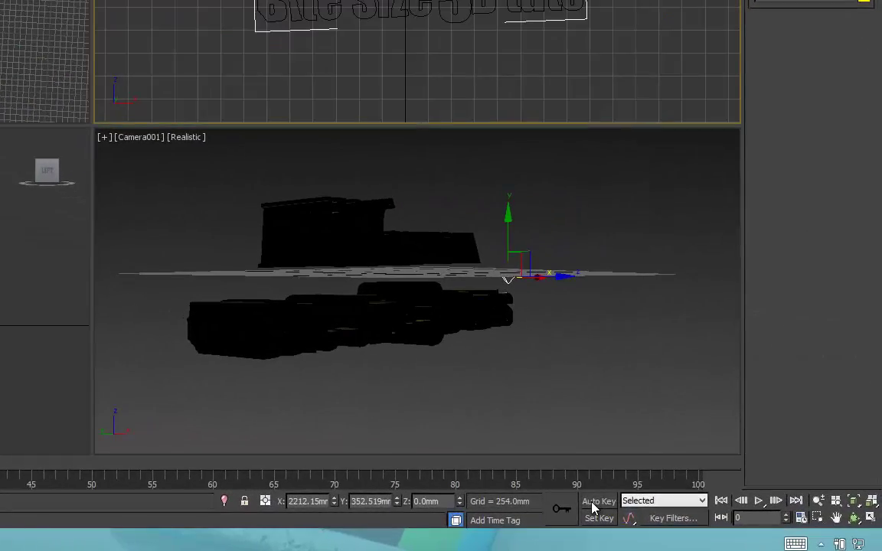
Step: With Auto Key enabled, keyframe the Omni light at frame 10 beyond the start of the lettering along X, and preview the animation
click(596, 502)
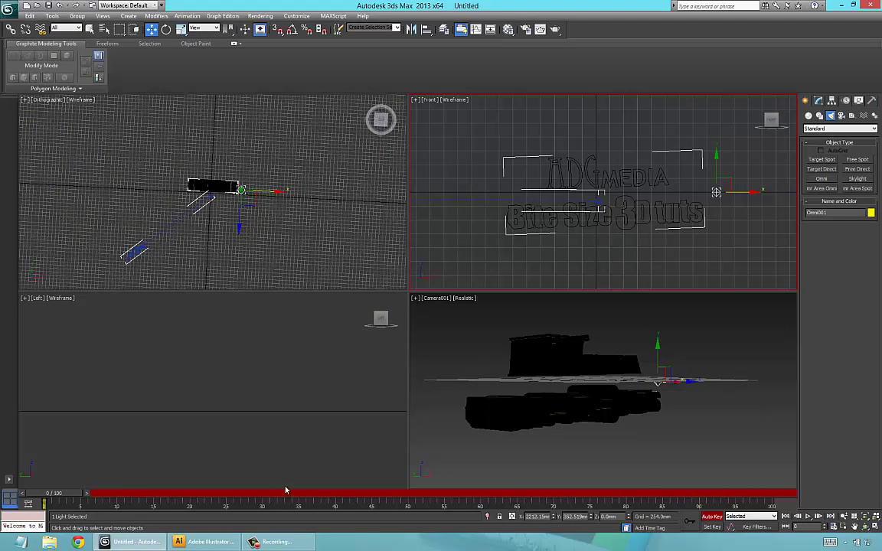
drag(66, 492, 120, 497)
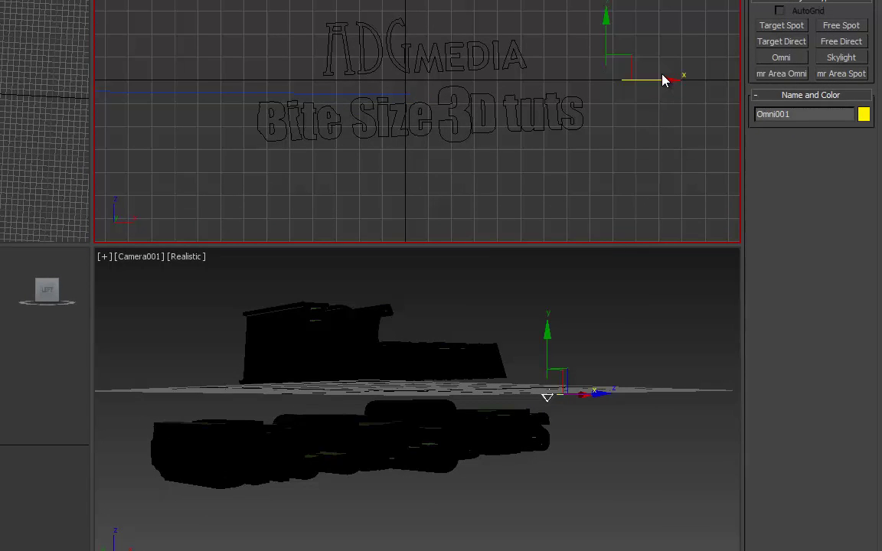
drag(640, 75, 644, 78)
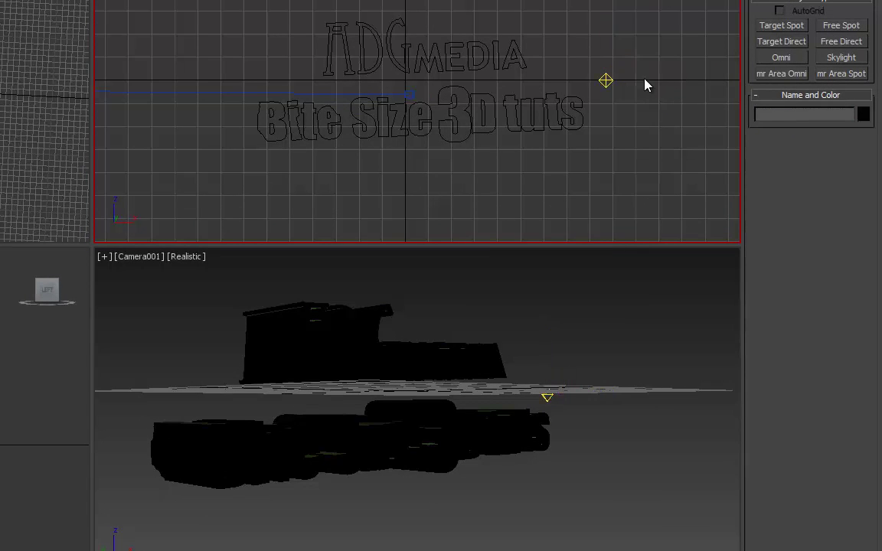
click(606, 79)
drag(670, 82, 344, 81)
drag(136, 495, 287, 499)
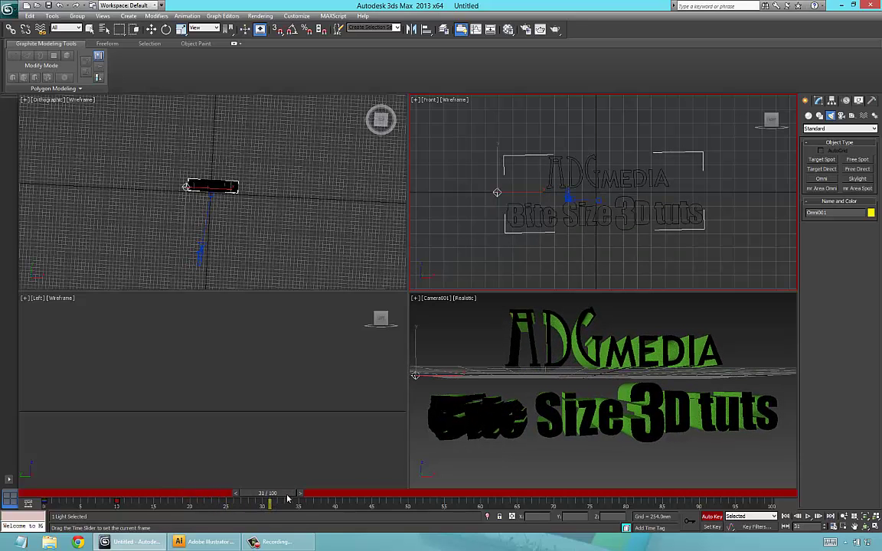
key(/)
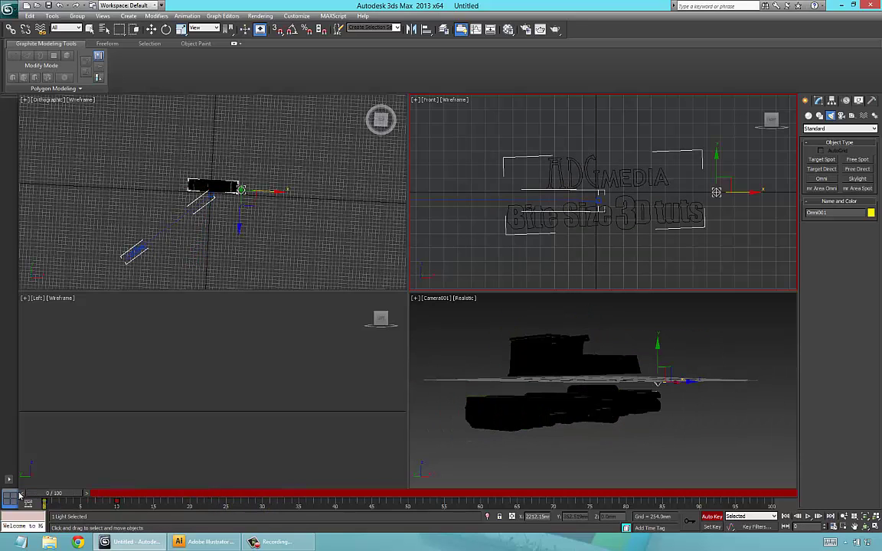
Step: Preview the animation, go to frame 25 with the Omni light still selected, and turn off Auto Key
key(/)
mouse_move(239, 498)
mouse_down()
mouse_move(115, 499)
mouse_move(228, 503)
mouse_up()
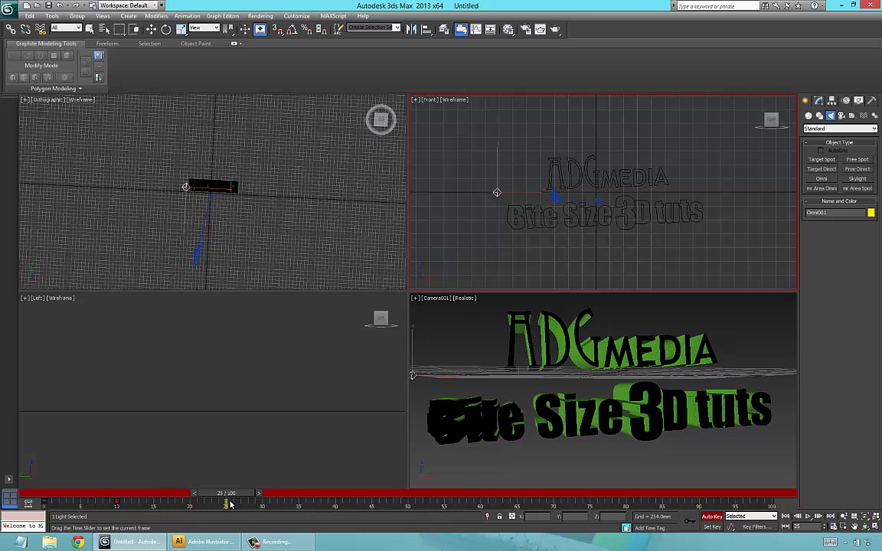
key(w)
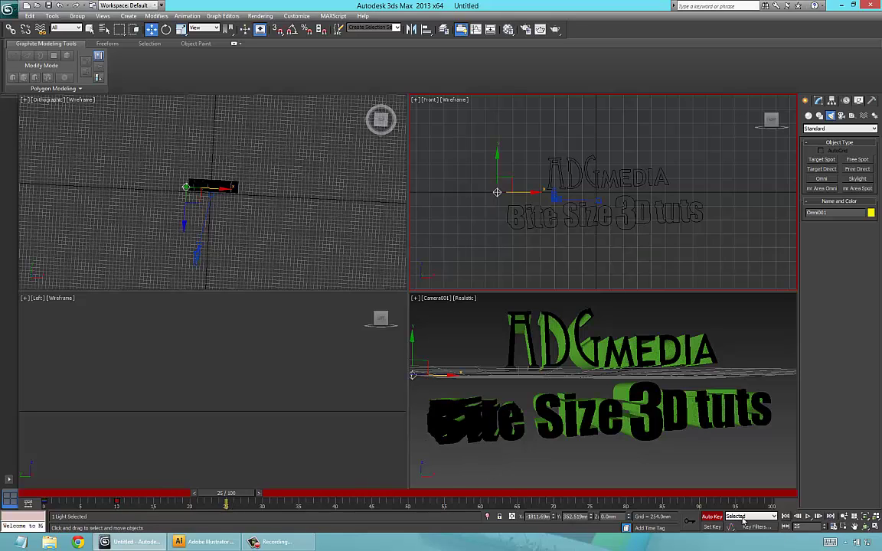
key(n)
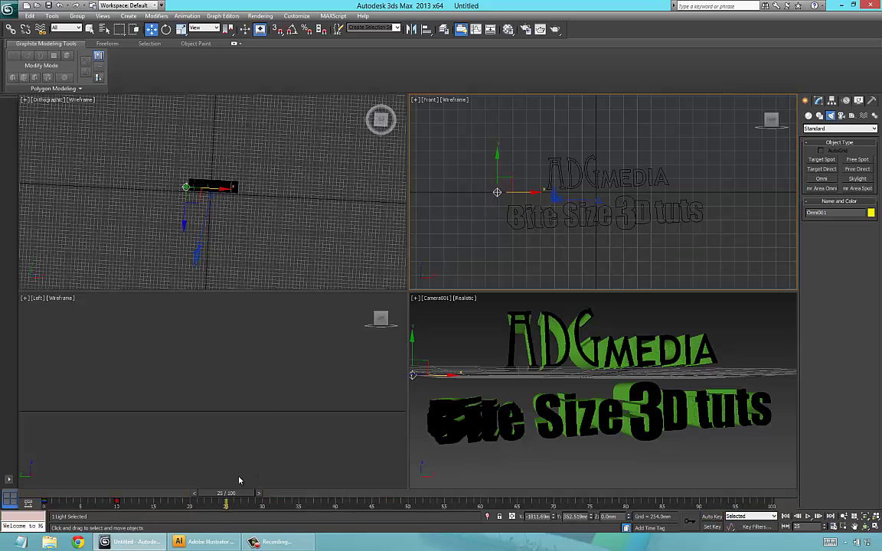
Step: At frame 24, clone the Omni light along X in the Front view to about X 855 mm as one independent copy
drag(235, 496, 229, 496)
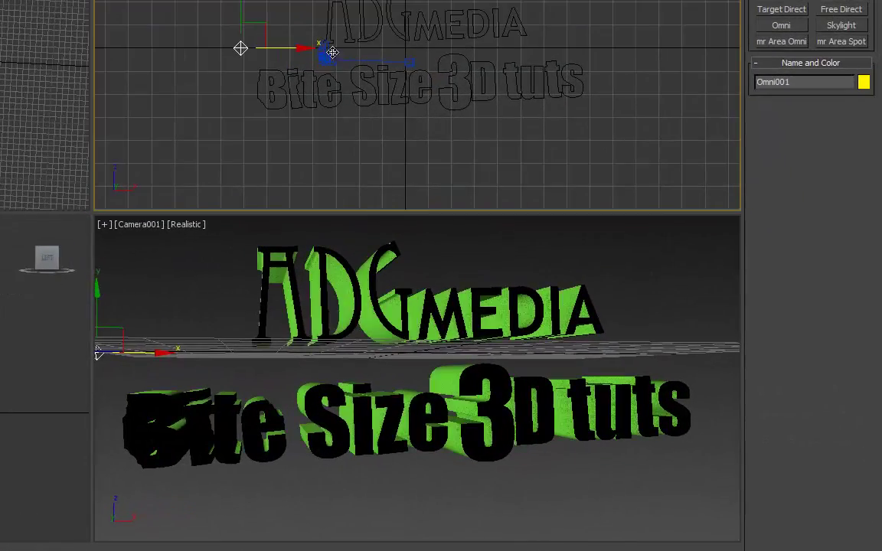
shift+drag(528, 192, 671, 205)
shift+drag(532, 70, 533, 70)
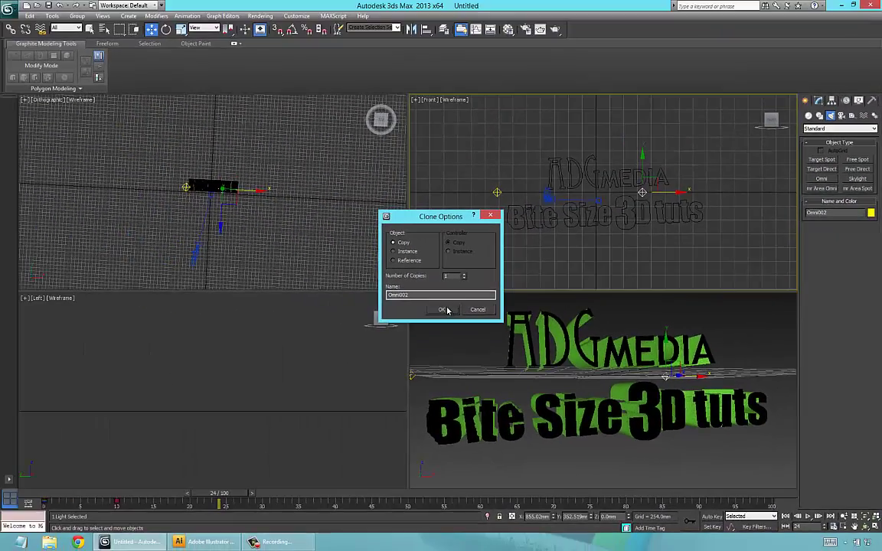
key(Return)
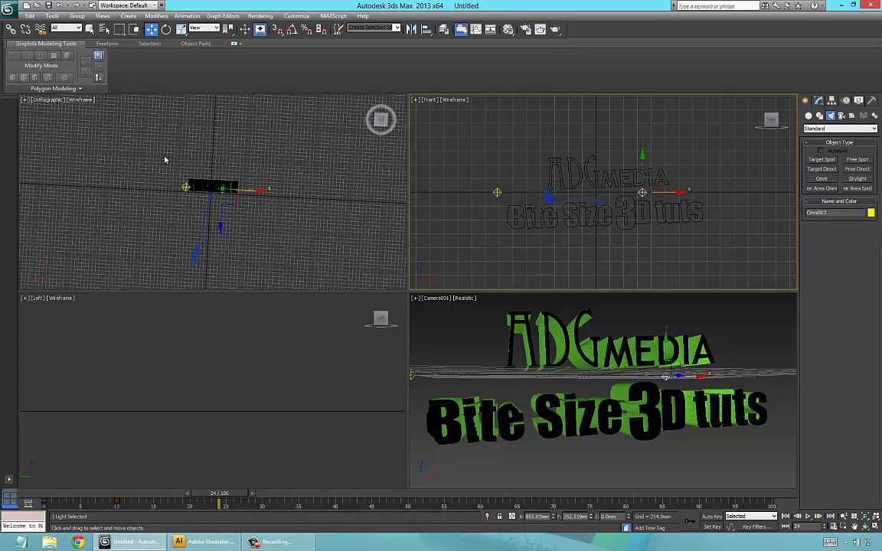
Step: Reset the tilted orthographic view to Top and select the copied Omni light there
click(98, 206)
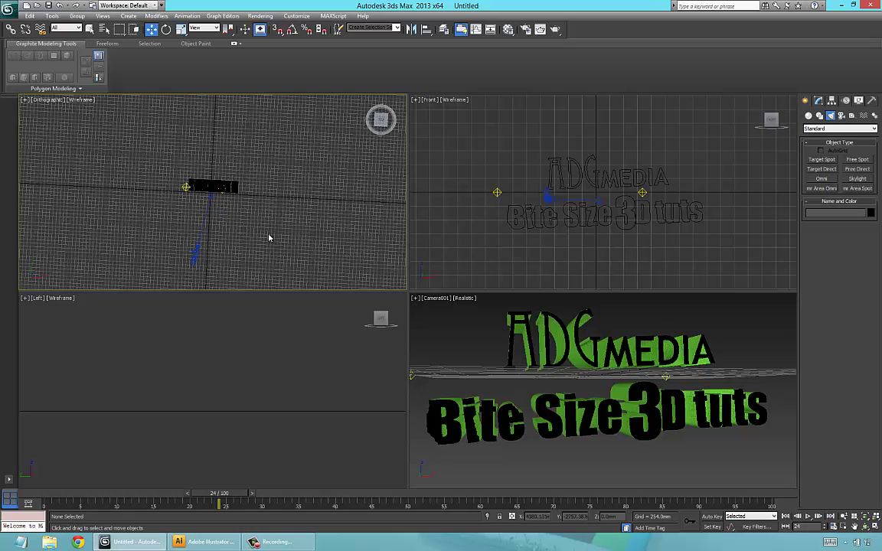
key(t)
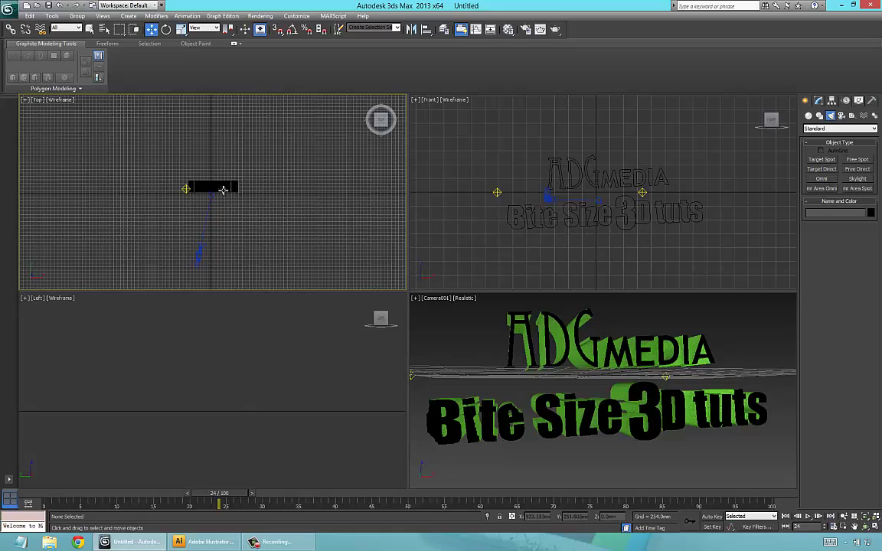
click(221, 189)
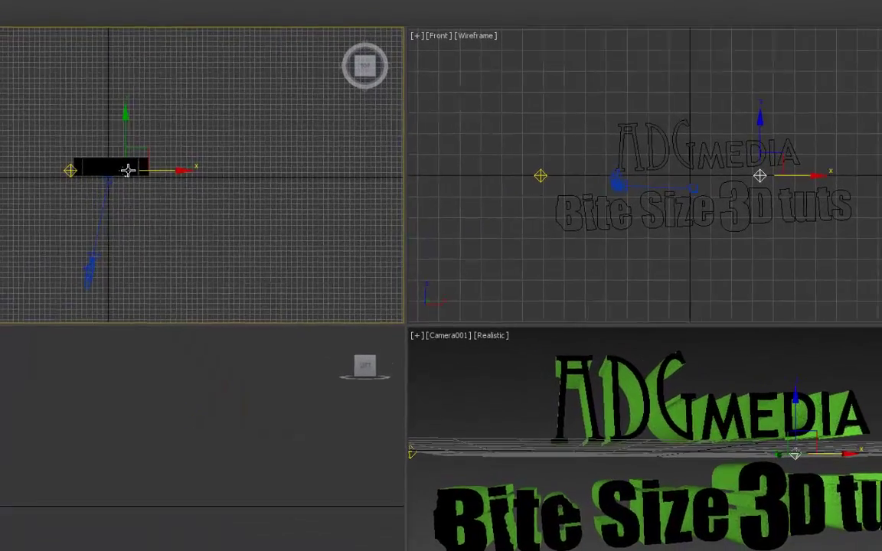
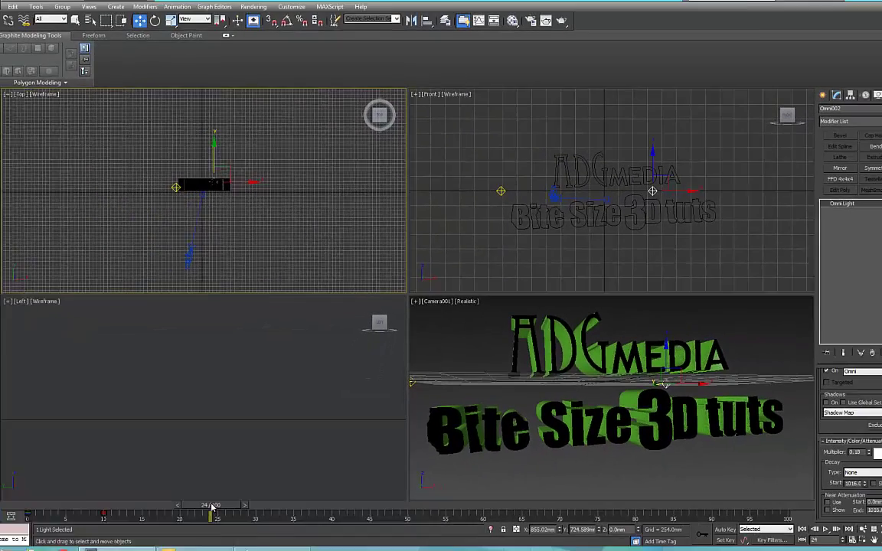
Step: With Auto Key enabled from frame 0, keyframe the copied Omni light at frame 21 by moving it along Y in front of the lettering
drag(214, 494, 52, 495)
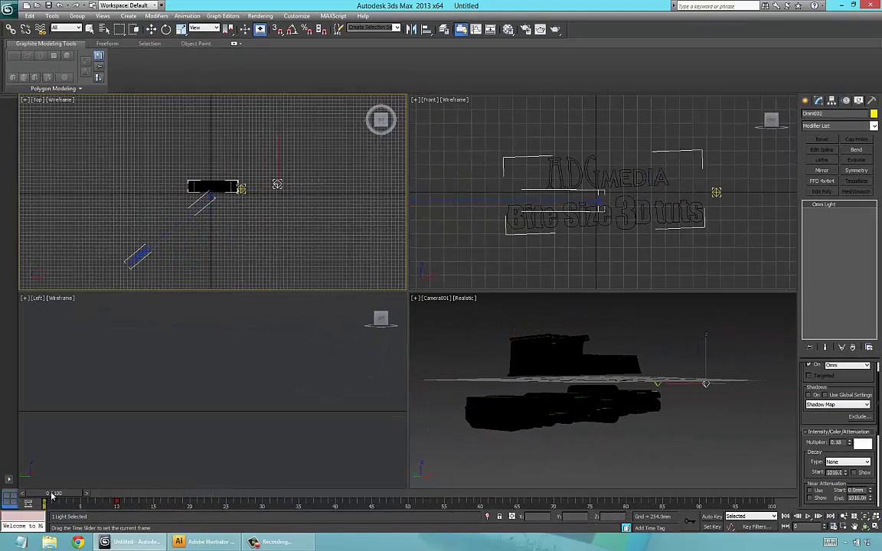
key(w)
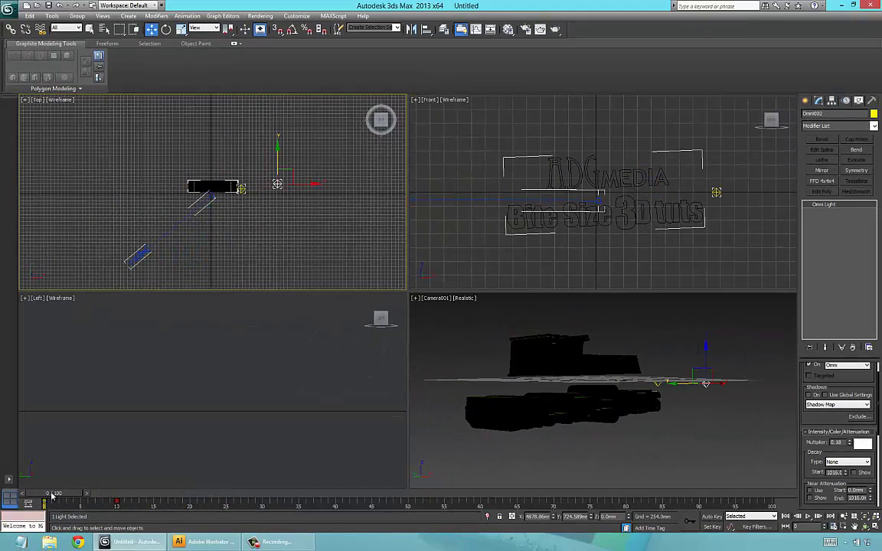
click(709, 517)
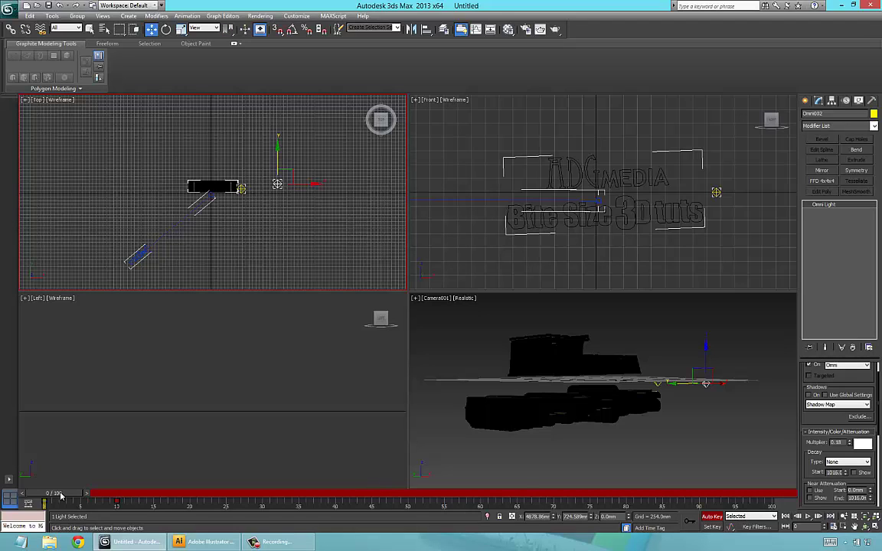
drag(58, 496, 206, 502)
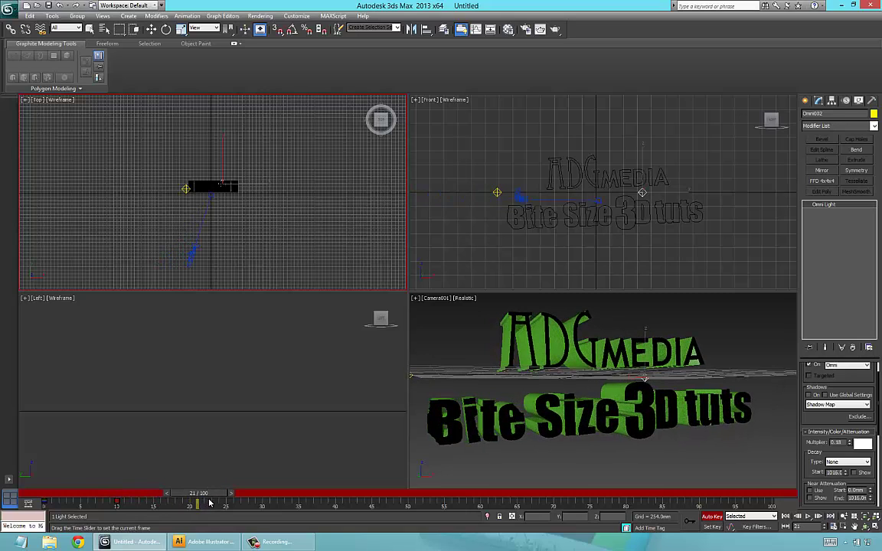
key(w)
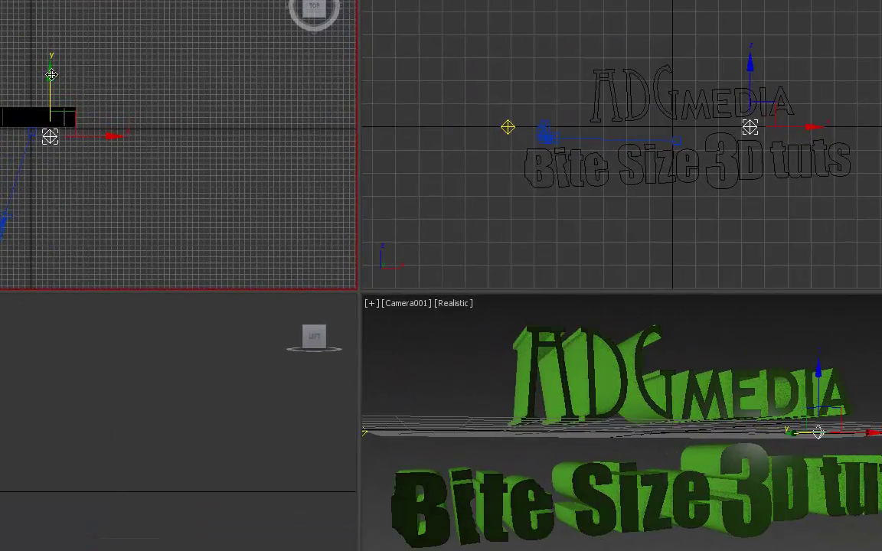
drag(51, 74, 56, 86)
Step: At frame 31, keyframe the copied Omni light above the lettering, shifted along X toward its start and adjusted along Y in front of it
drag(69, 502, 184, 531)
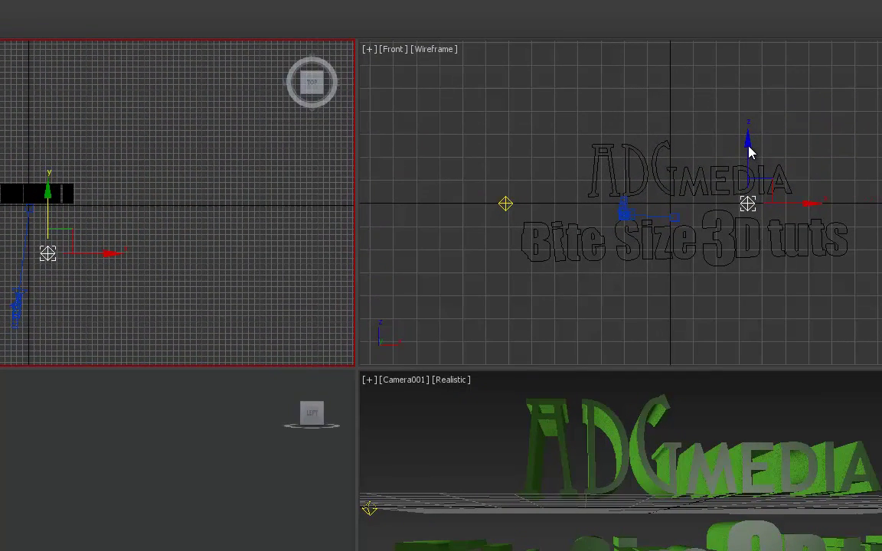
drag(748, 139, 764, 63)
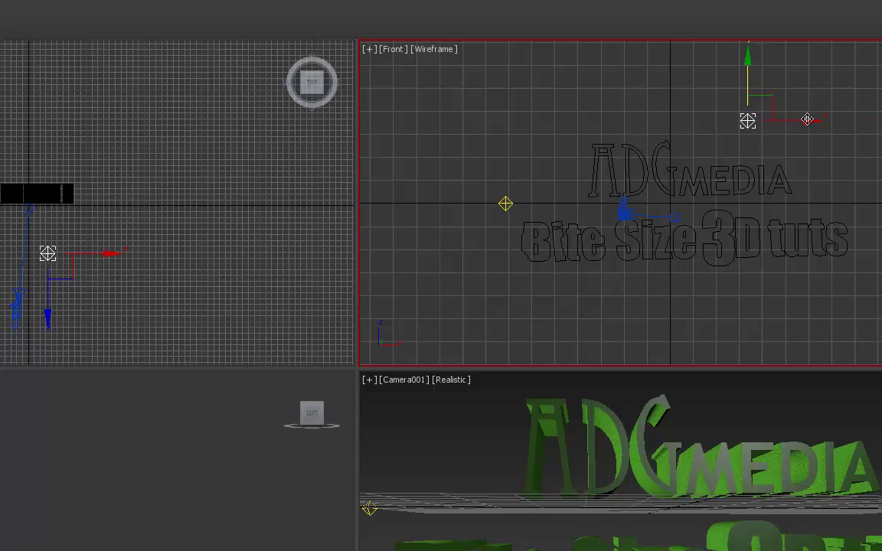
drag(807, 120, 714, 117)
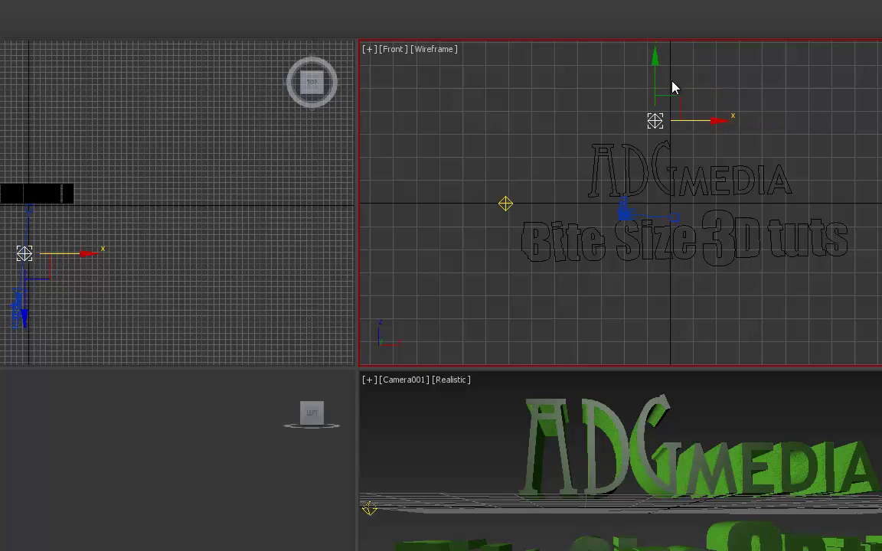
click(68, 257)
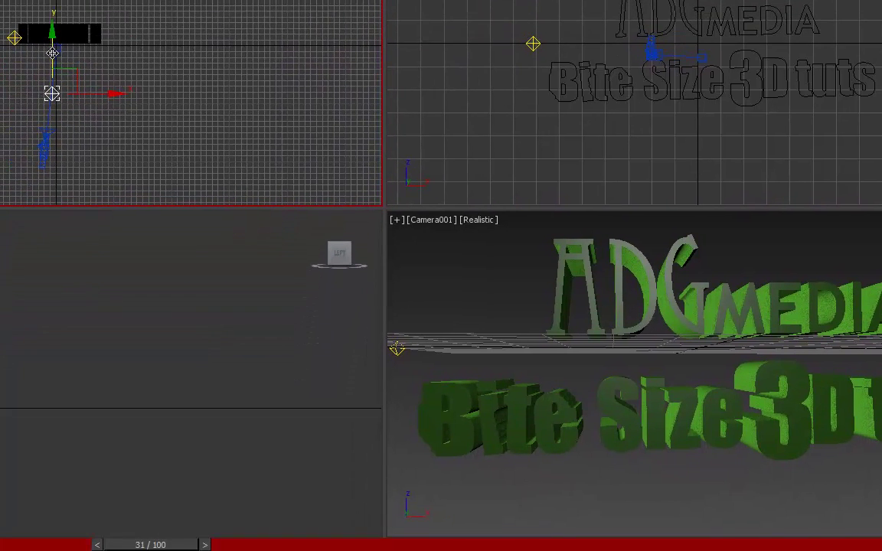
drag(24, 210, 24, 228)
drag(51, 68, 51, 51)
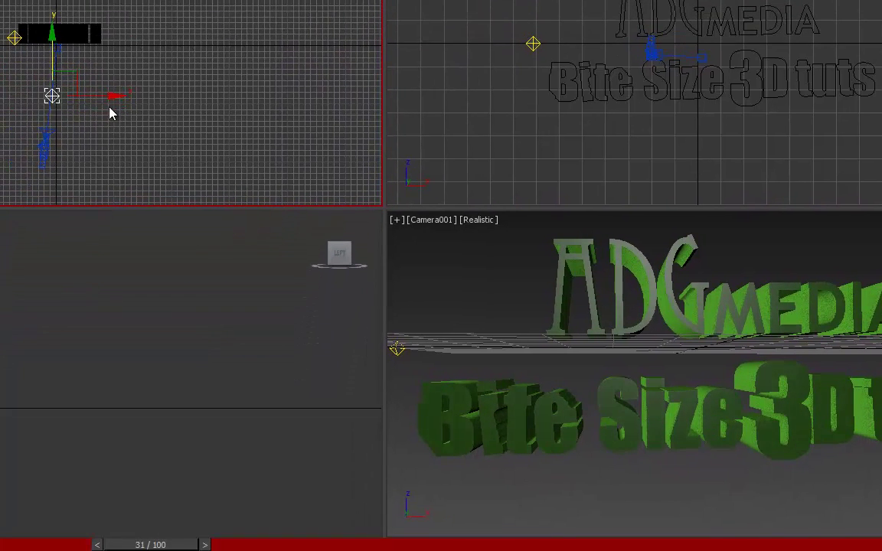
drag(108, 98, 81, 102)
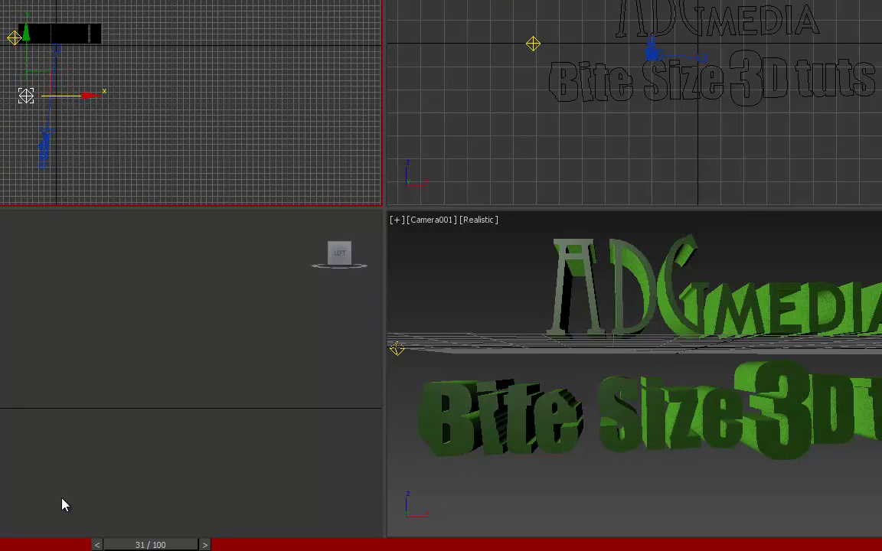
Step: Deselect the light and play the animation twice from frame 0 in the camera view to check the second light's movement
drag(148, 546, 0, 546)
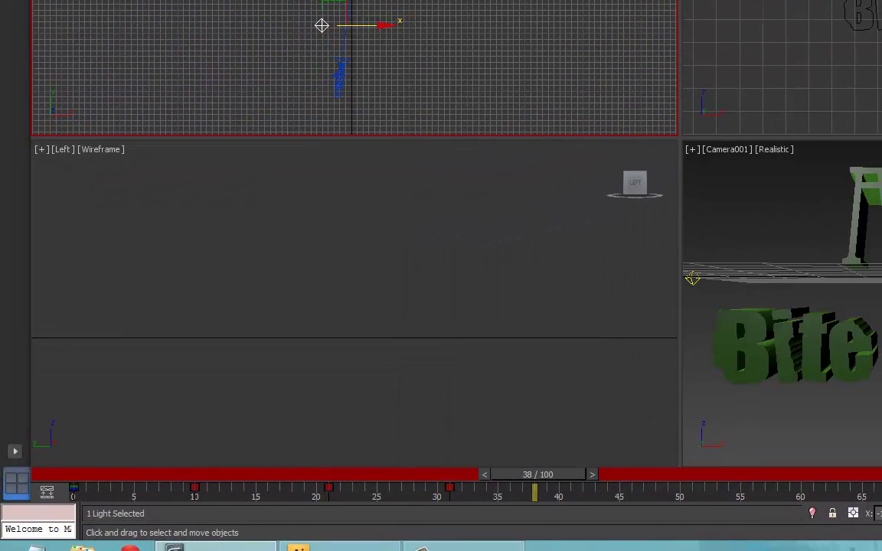
click(782, 230)
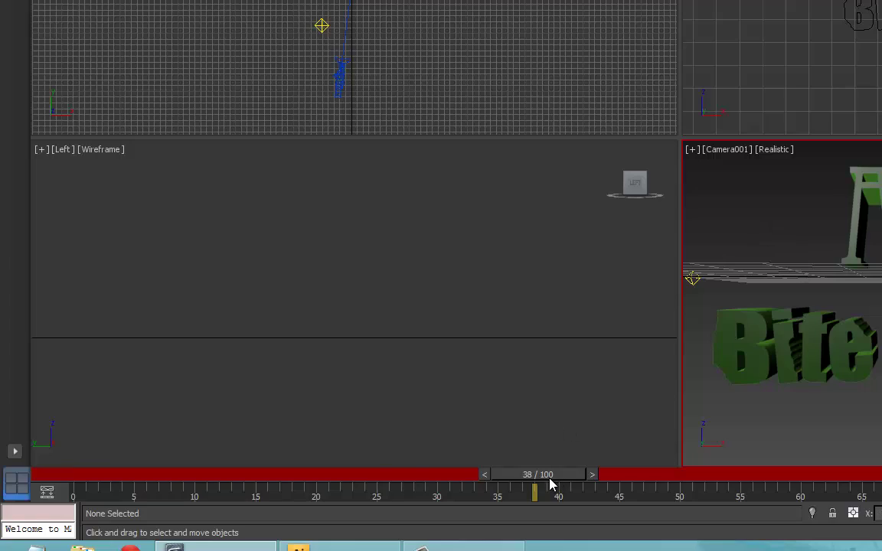
drag(549, 484, 16, 472)
key(/)
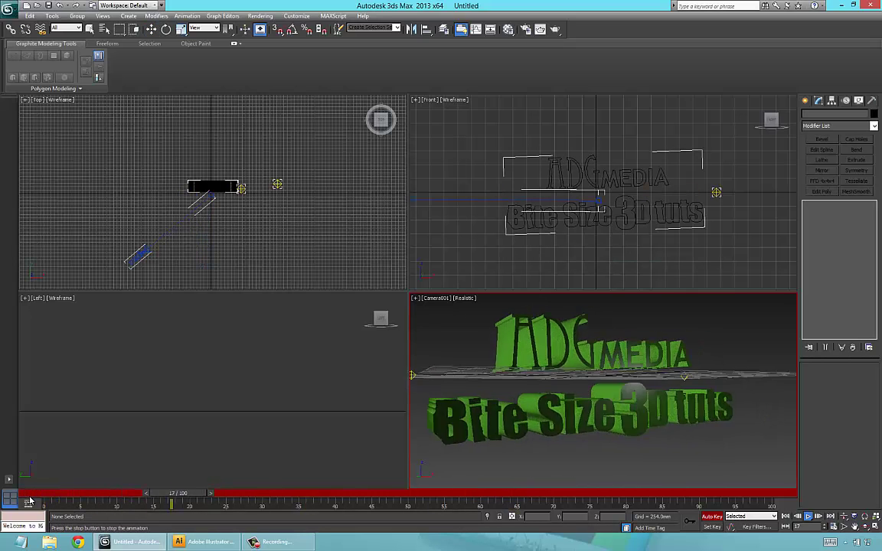
key(/)
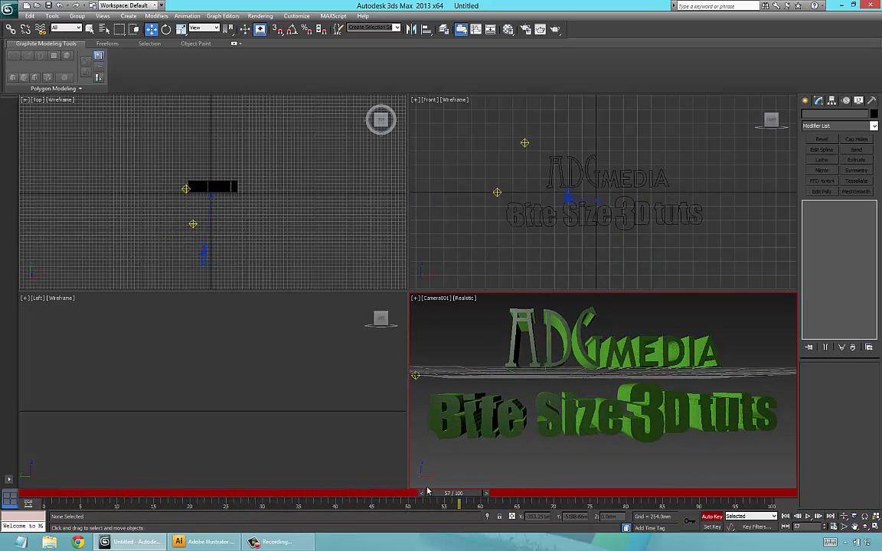
drag(451, 494, 28, 496)
key(/)
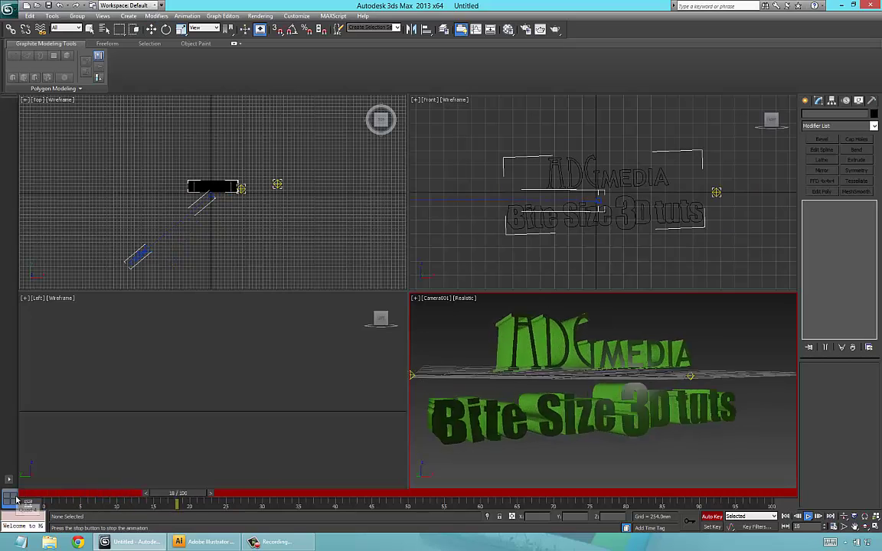
key(/)
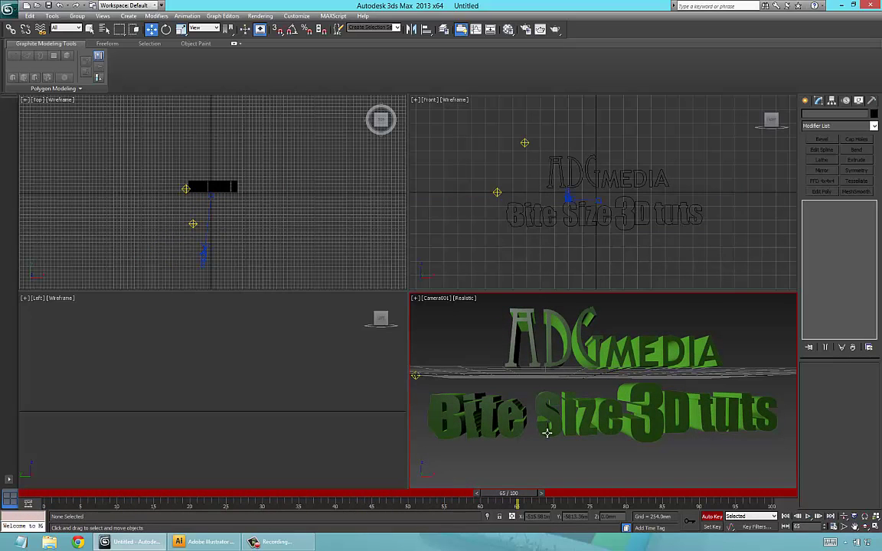
Step: Turn off Auto Key, return to frame 0 and replay the animation in the camera view
click(713, 520)
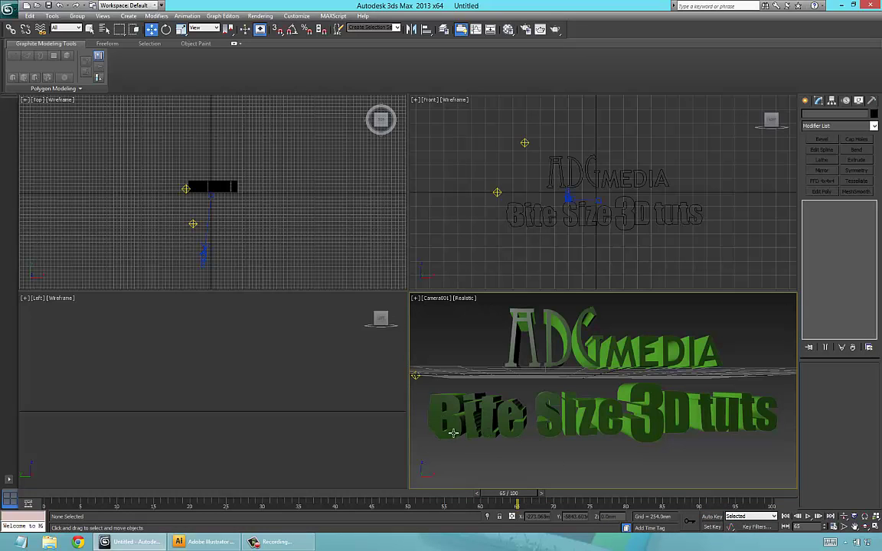
drag(514, 494, 35, 493)
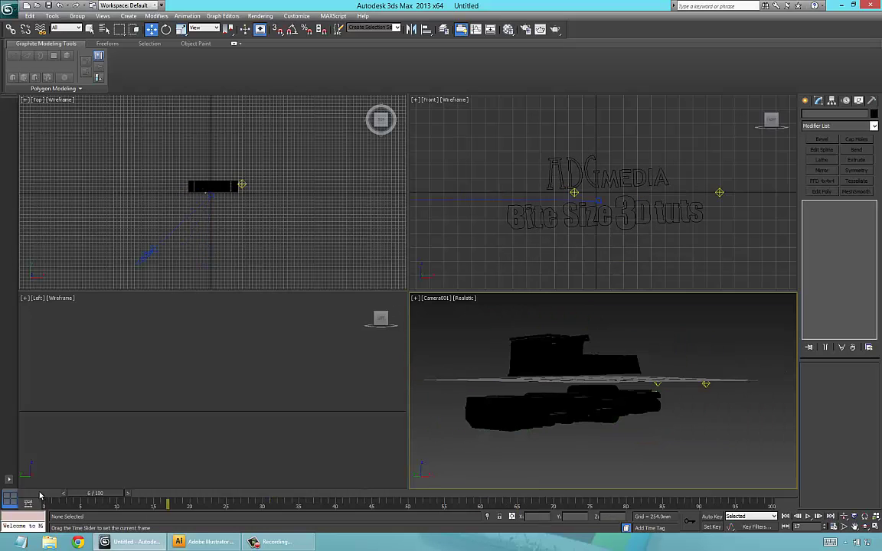
key(/)
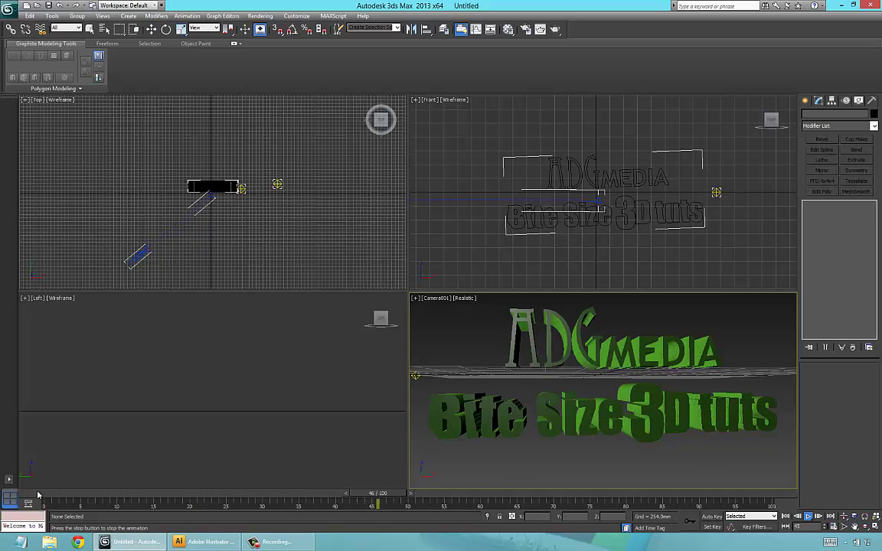
key(/)
key(/)
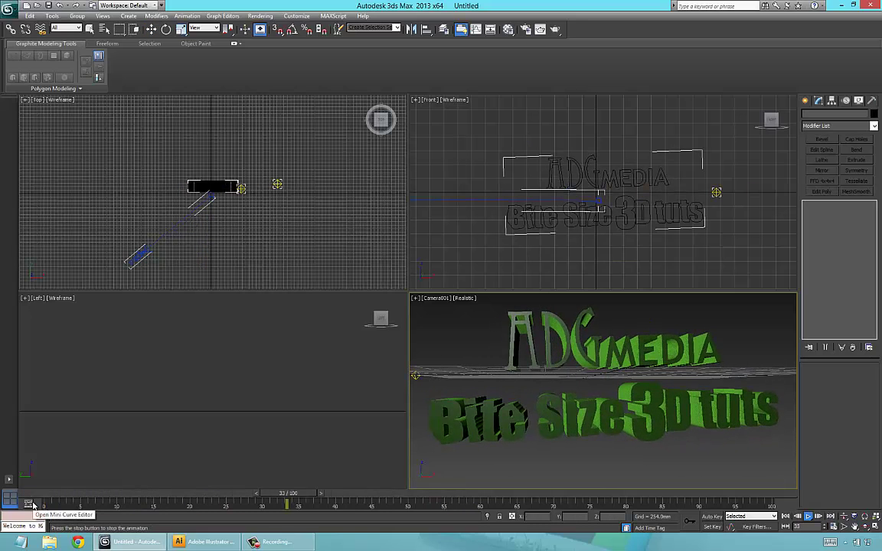
key(/)
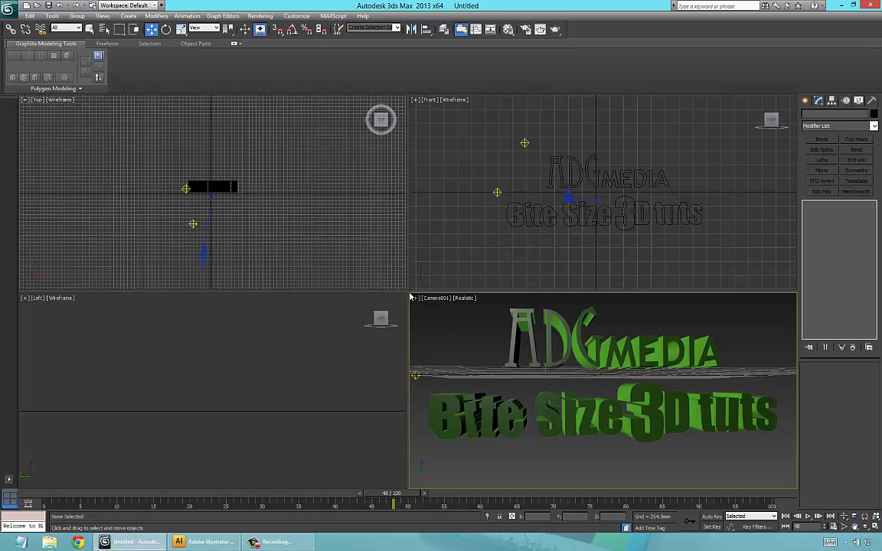
Step: Maximize the camera view and play the whole lighting animation from frame 0
key(alt+w)
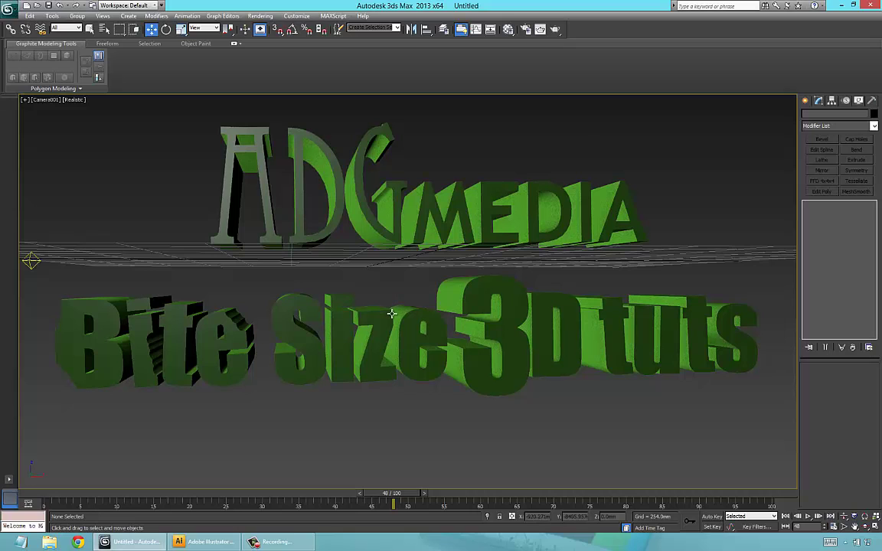
drag(413, 495, 31, 511)
key(/)
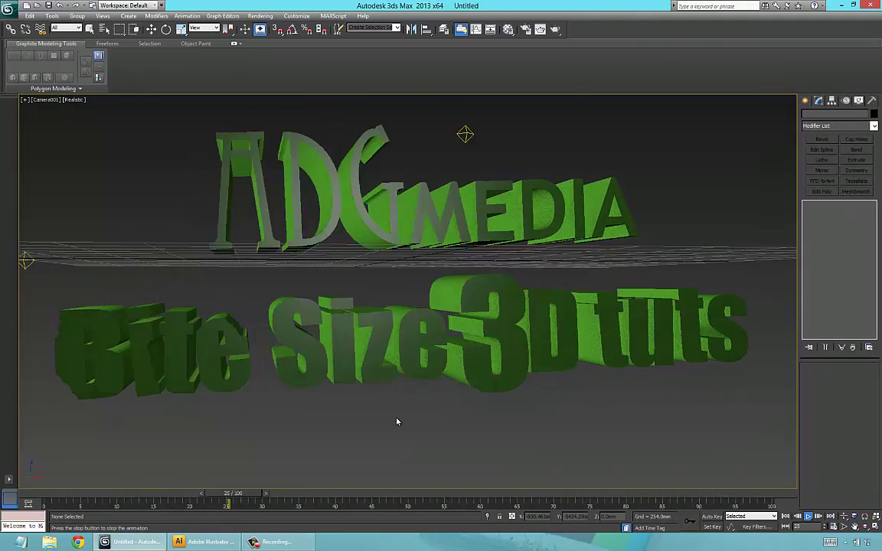
key(Escape)
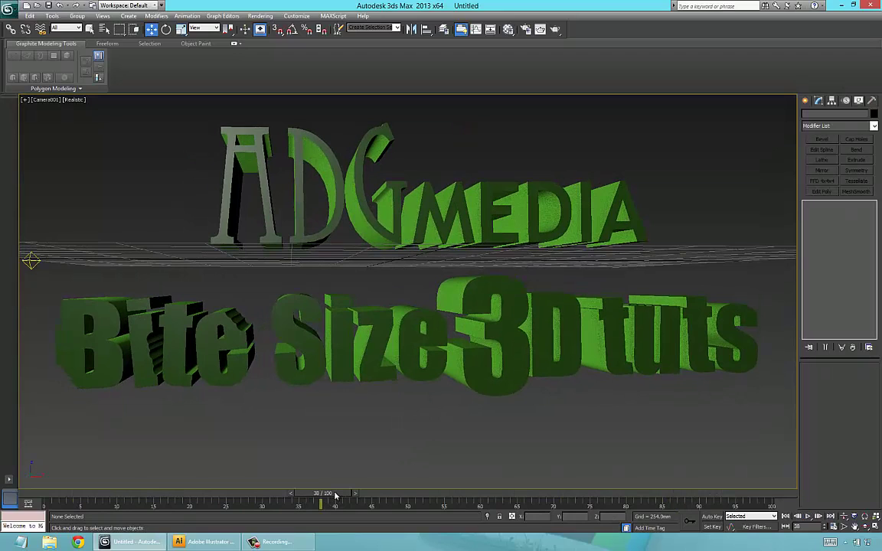
Step: Advance to frame 39, restore the four-view layout and place a third Omni light just in front of the lettering in the Top view
mouse_move(334, 493)
mouse_down()
mouse_move(349, 493)
mouse_move(342, 493)
mouse_up()
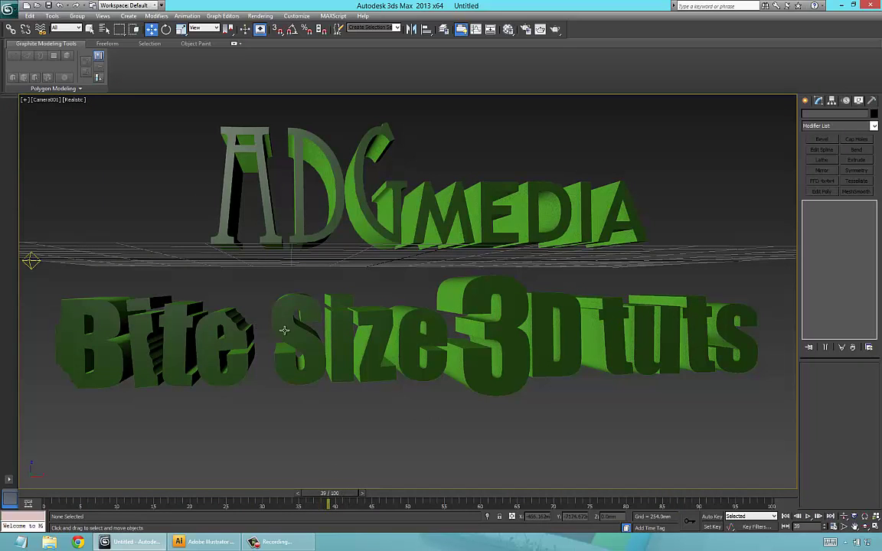
key(alt+w)
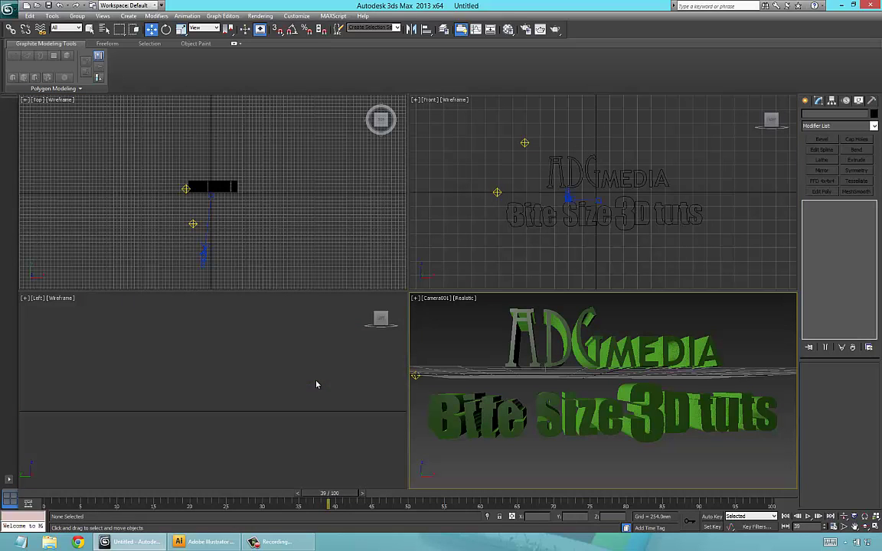
click(805, 100)
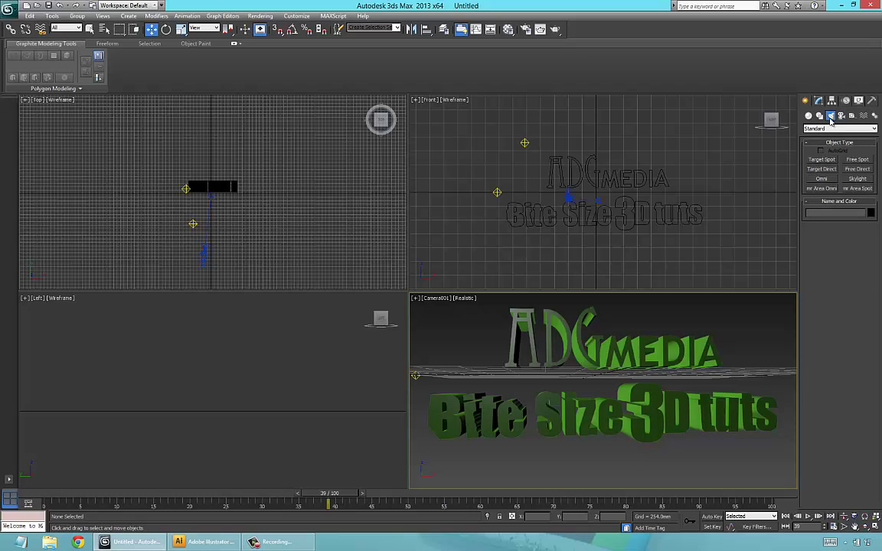
click(819, 179)
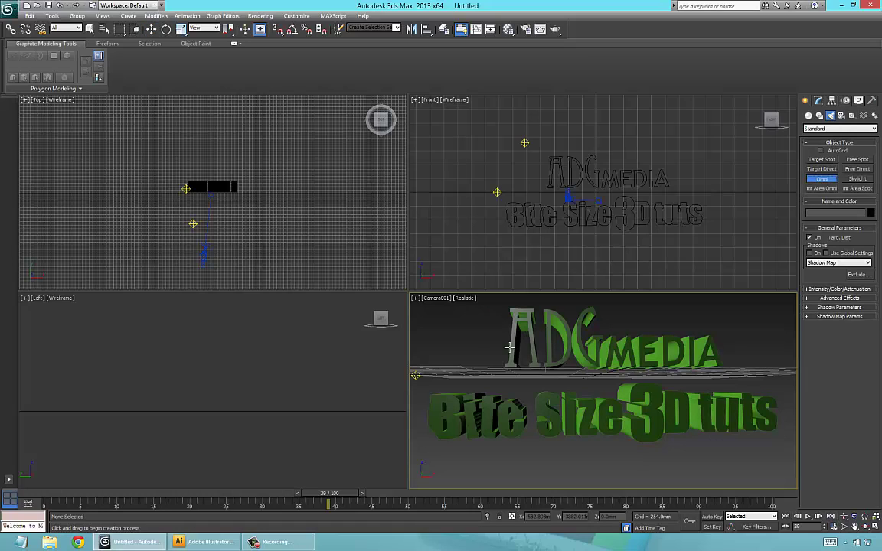
click(221, 202)
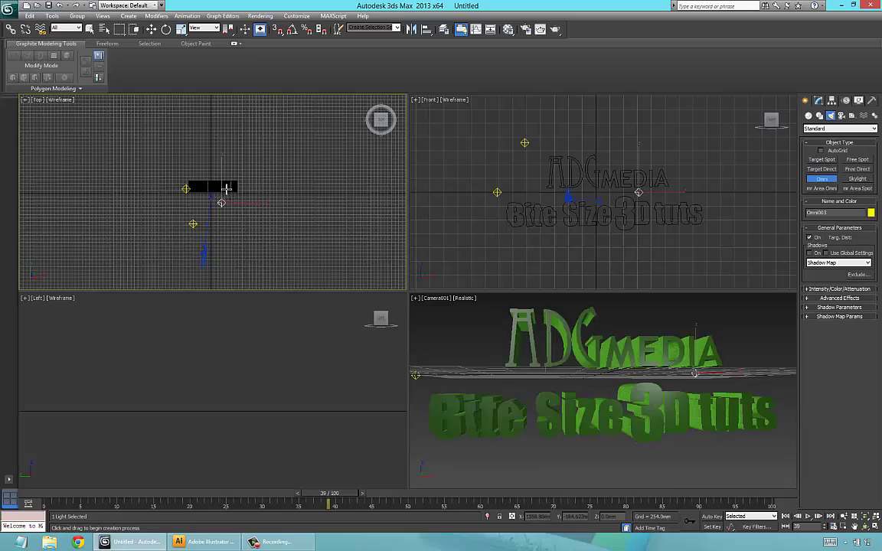
Step: Move the new Omni light along X to the start of the lettering and along Y to a spot behind it
key(w)
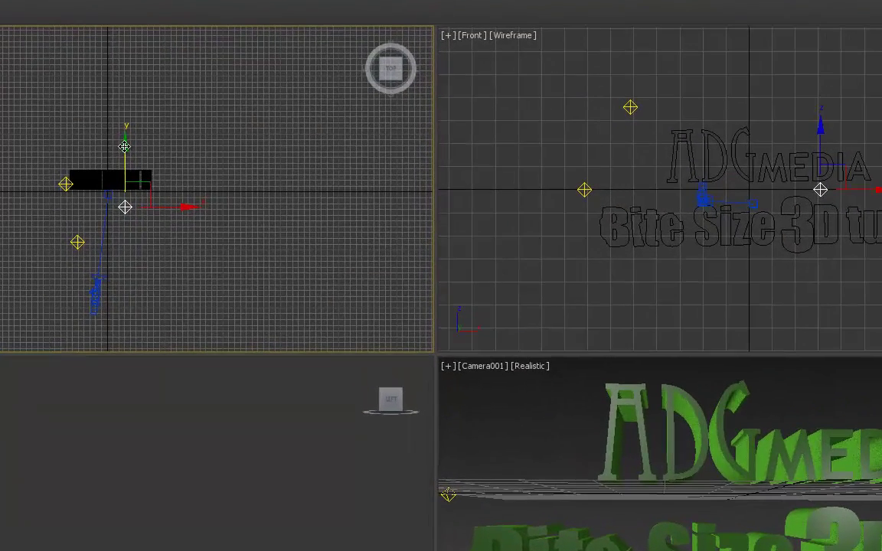
drag(124, 146, 125, 164)
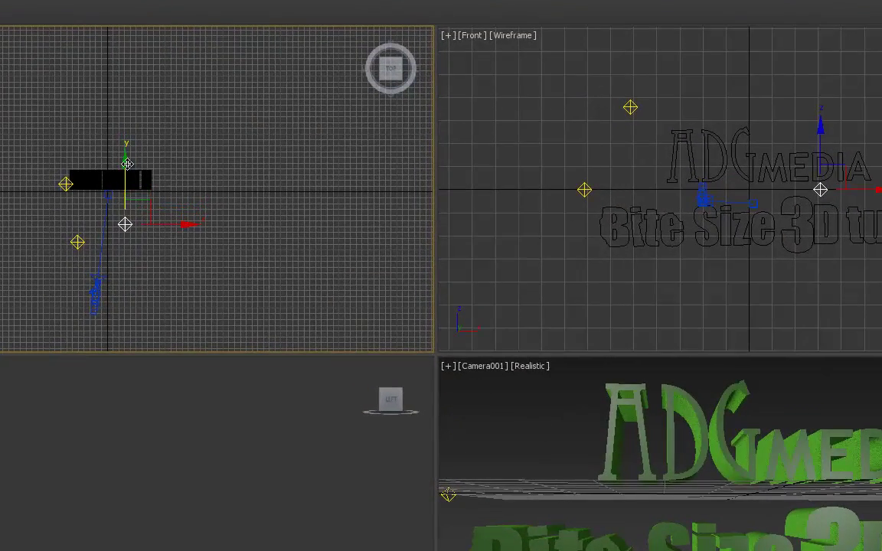
drag(177, 225, 127, 224)
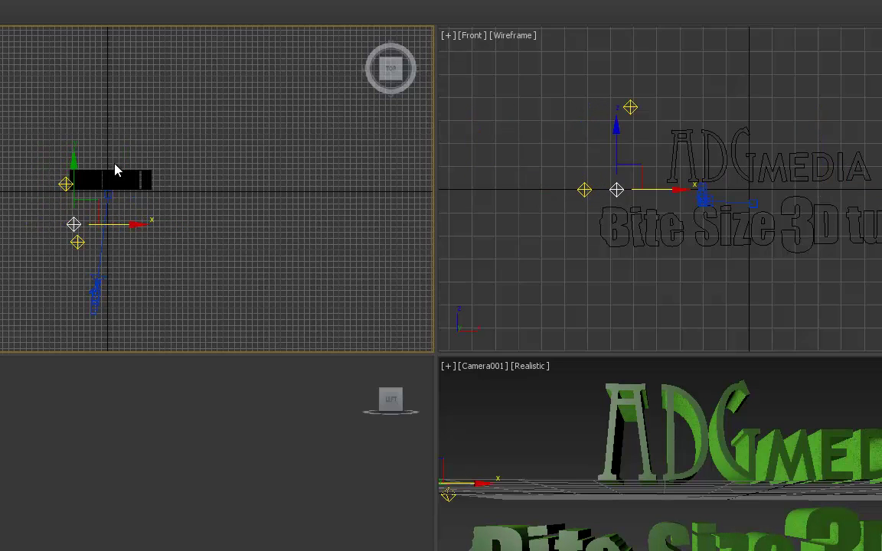
drag(75, 160, 82, 74)
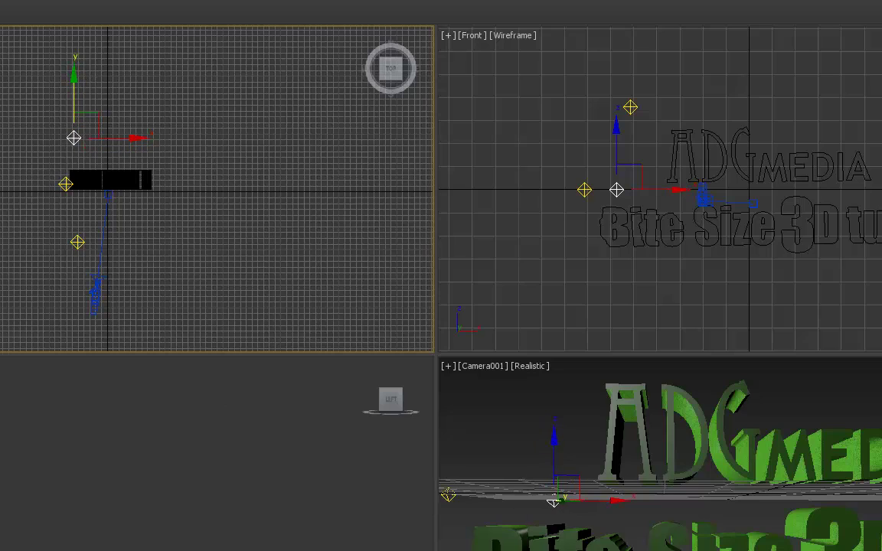
Step: Play the animation to check the third light's effect, then select the lettering and play it again in the camera view
key(slash)
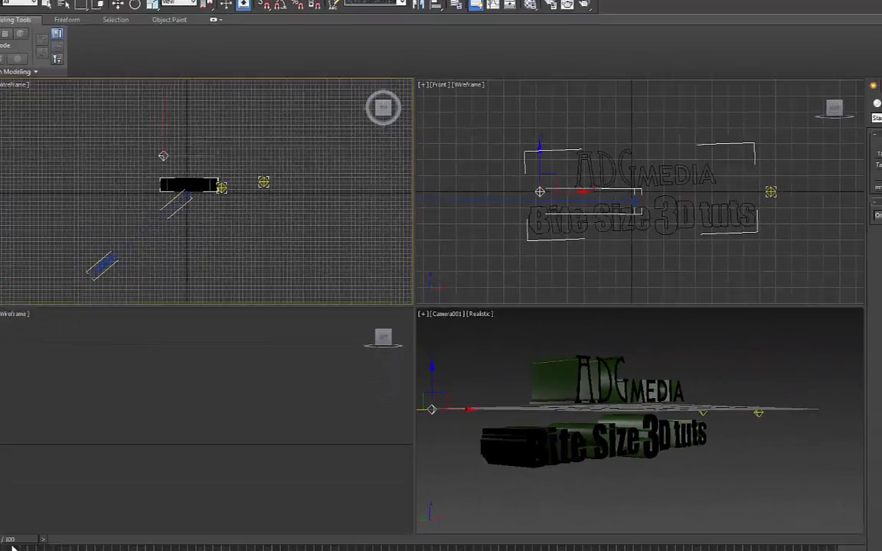
key(slash)
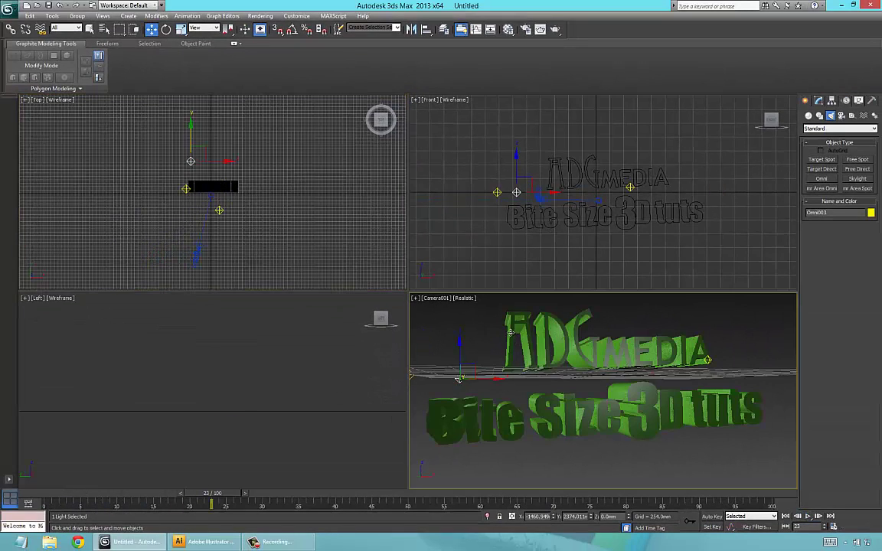
click(508, 336)
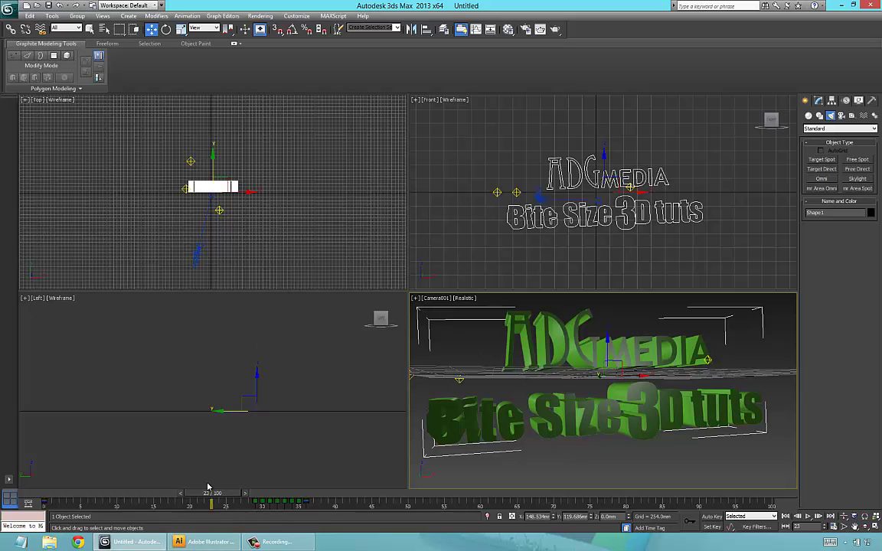
key(/)
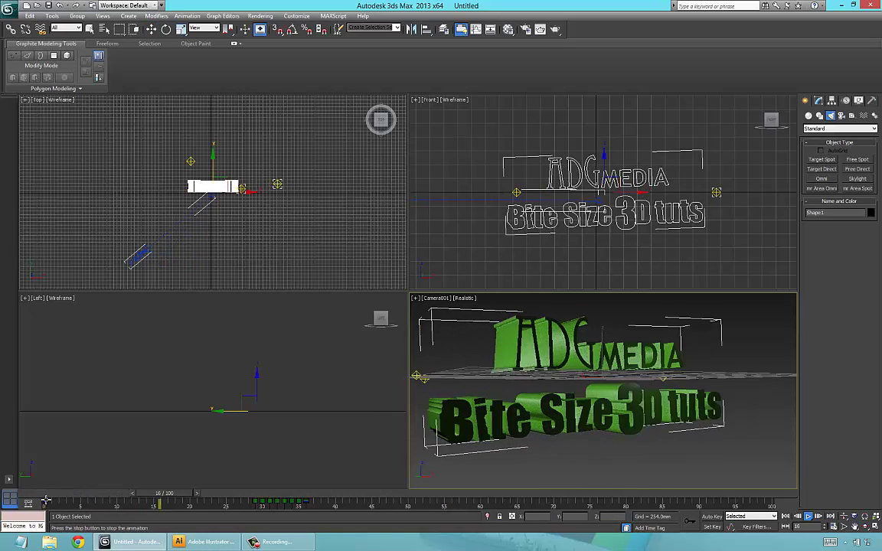
key(/)
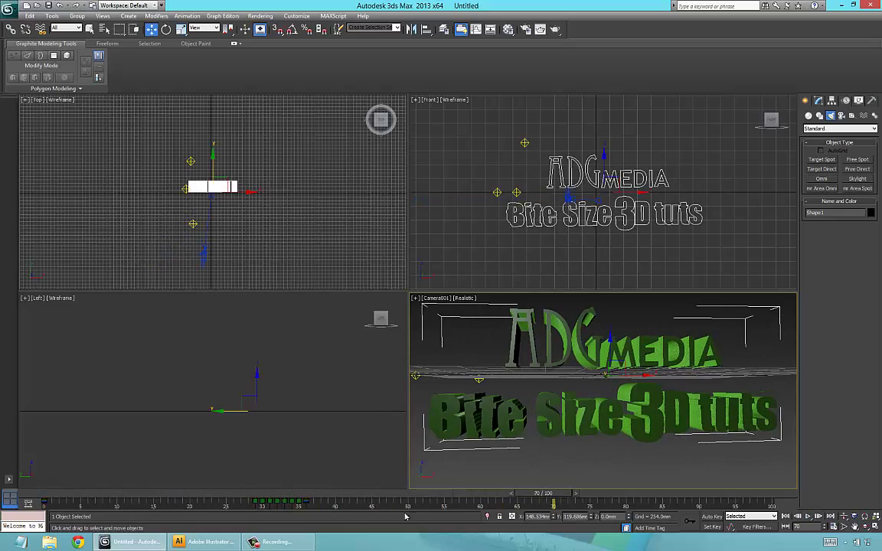
Step: Scrub back to frame 0 and replay the animation with the lettering selected
drag(540, 494, 262, 507)
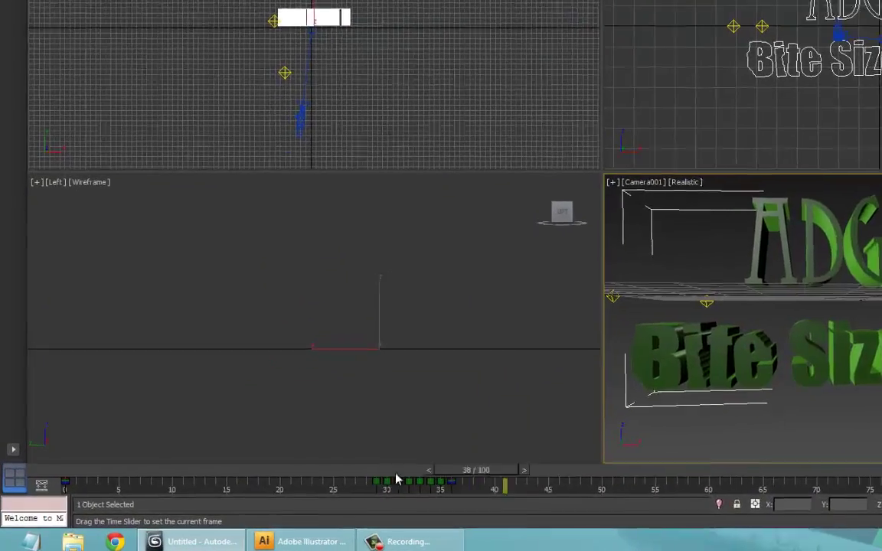
drag(405, 480, 43, 510)
key(/)
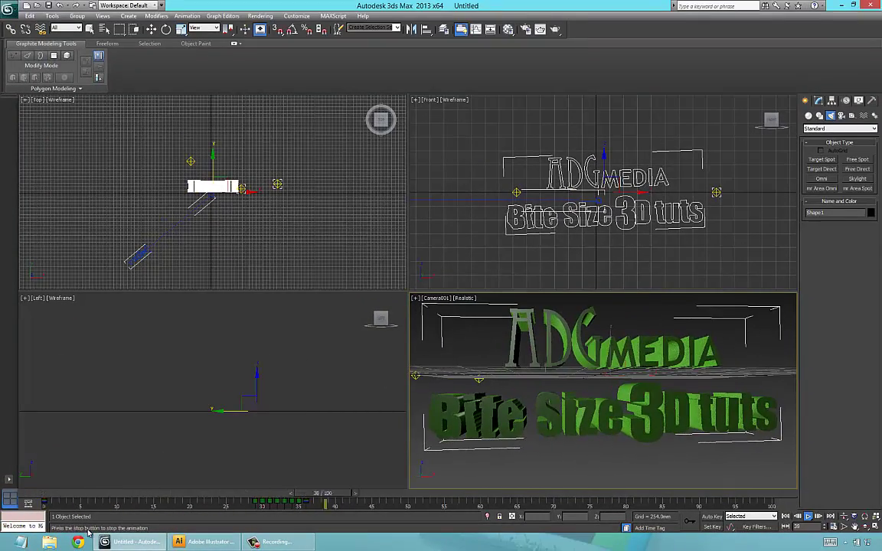
key(/)
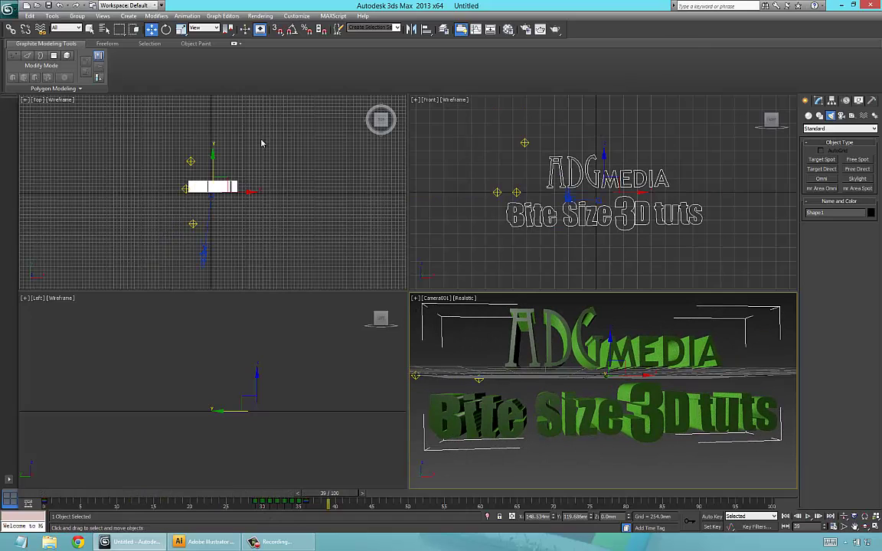
click(8, 10)
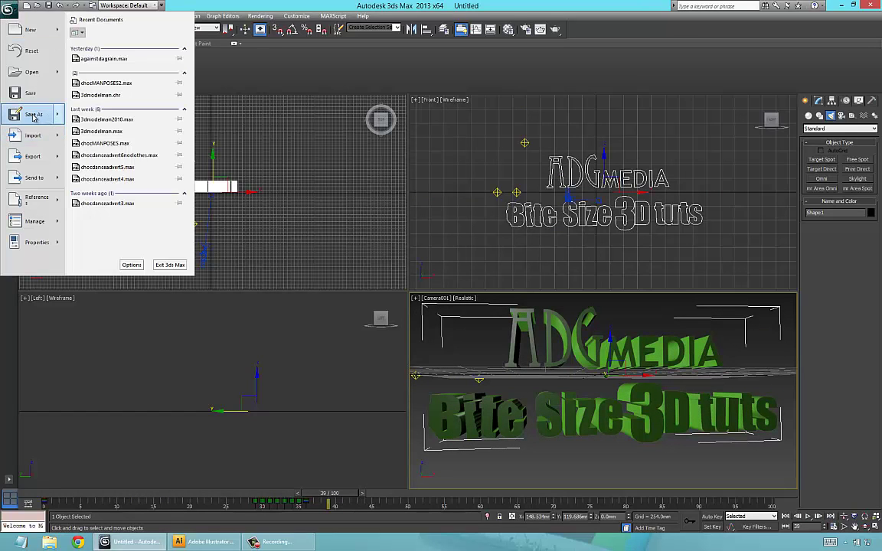
click(33, 115)
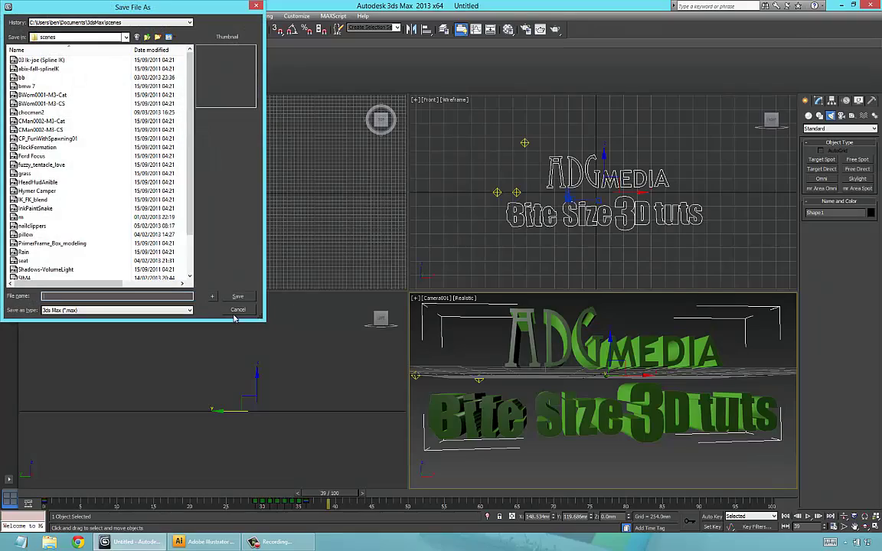
click(237, 310)
Step: Save the scene as ADG2 in 3ds Max (*.max) format in the 3dmax folder on the Desktop
click(10, 13)
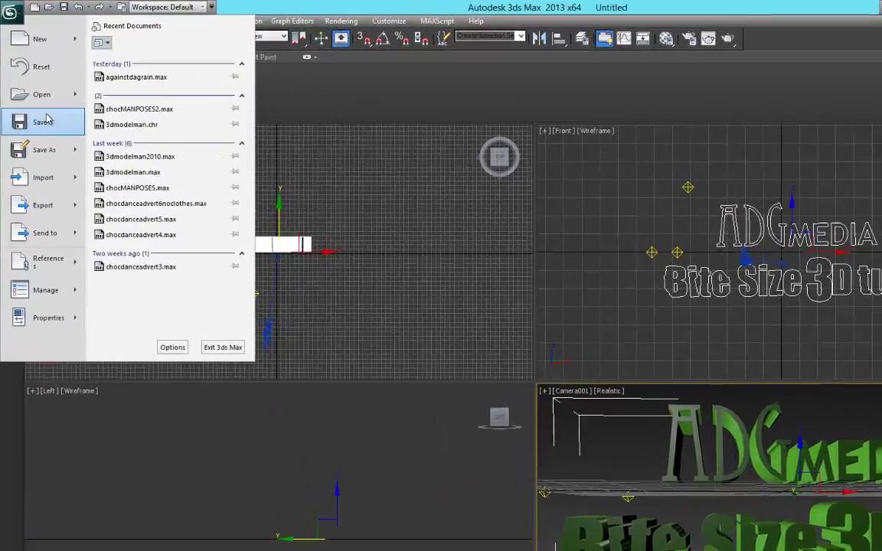
click(44, 91)
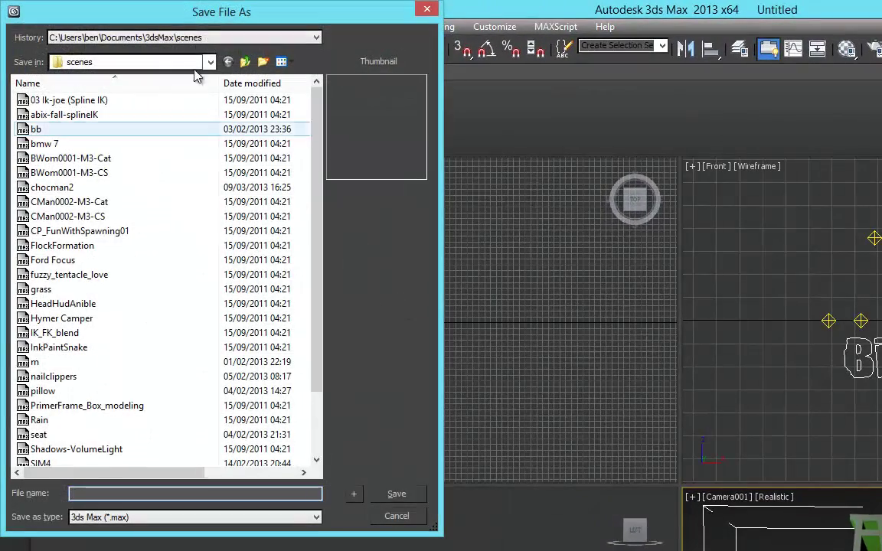
click(227, 38)
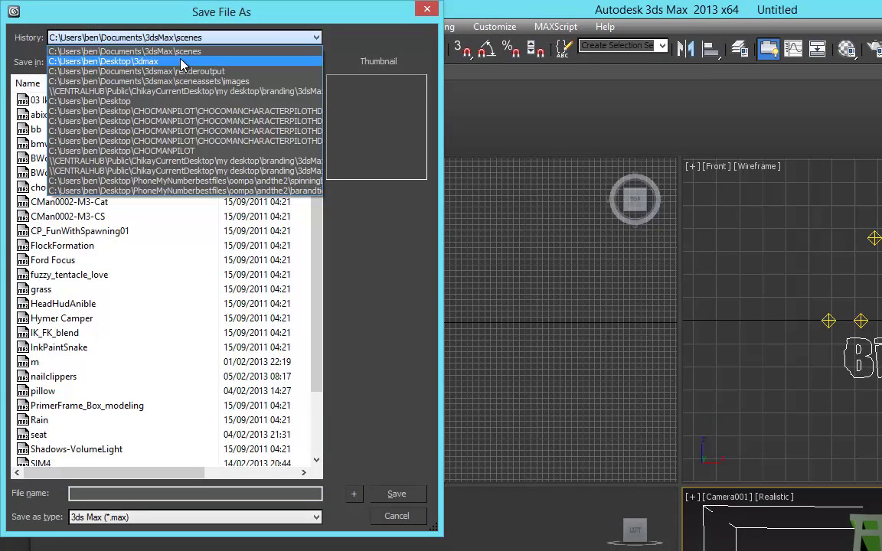
click(182, 64)
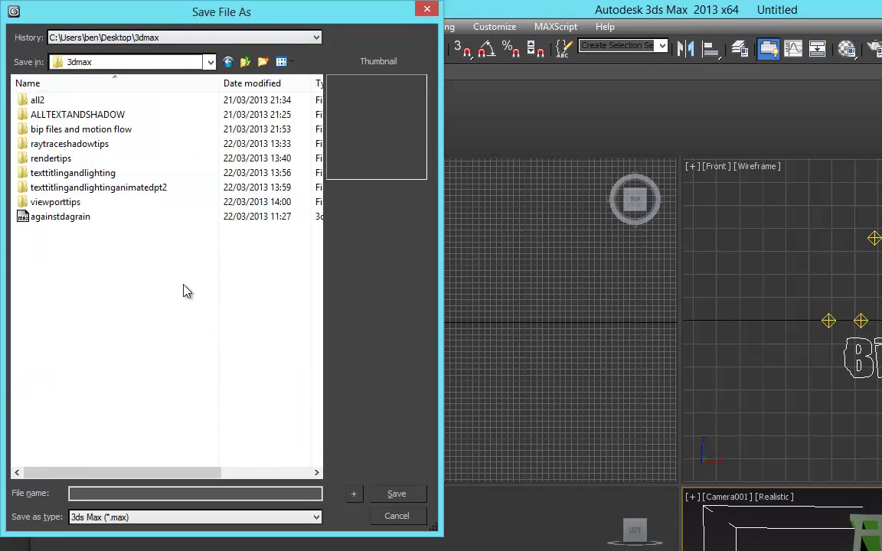
click(129, 498)
text(A)
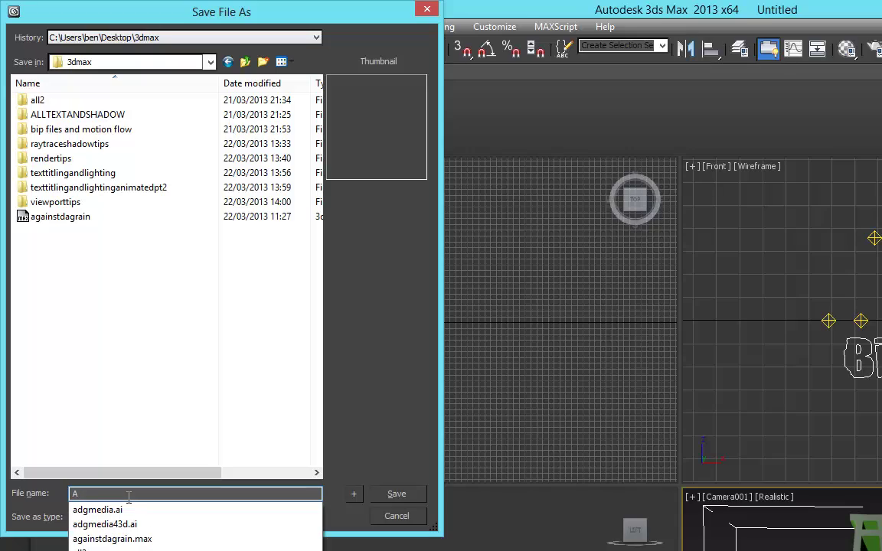
text(D)
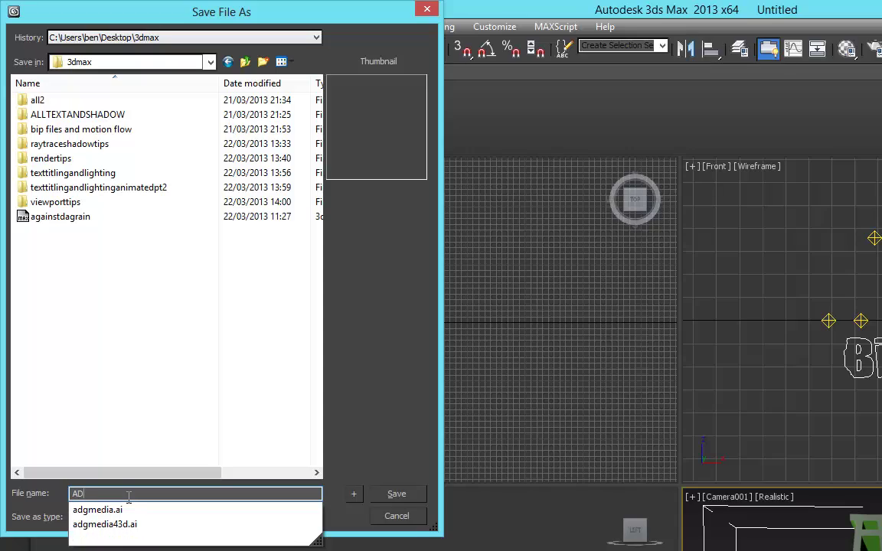
text(G2)
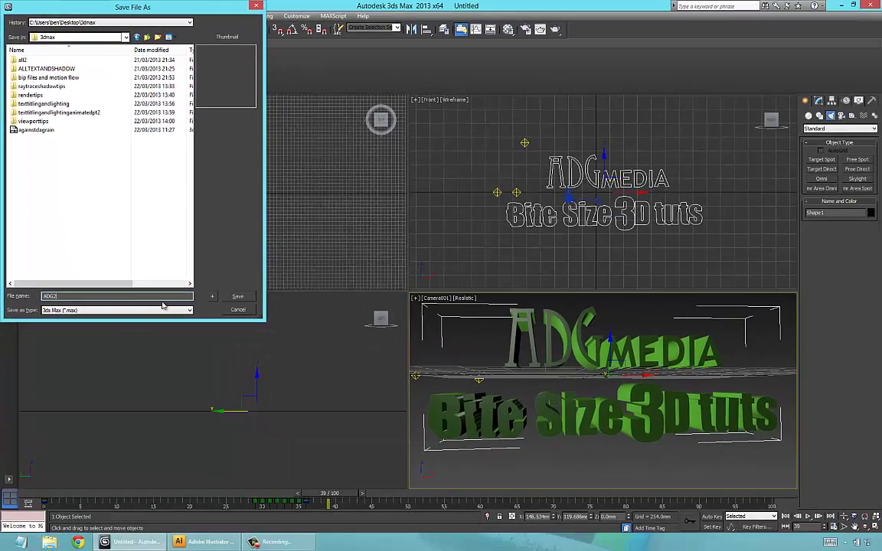
click(238, 297)
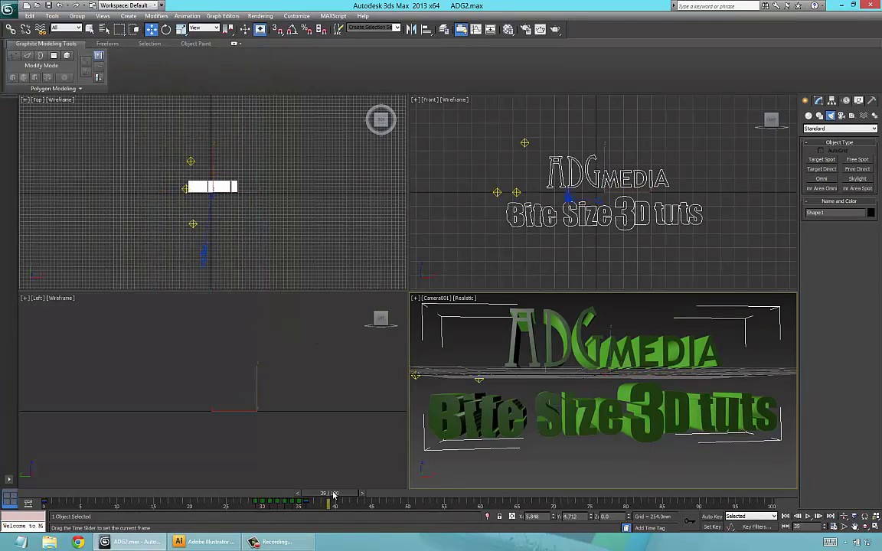
Step: Play the animation from frame 0, maximize the camera view to replay it, and scrub to frame 38
drag(301, 494, 68, 496)
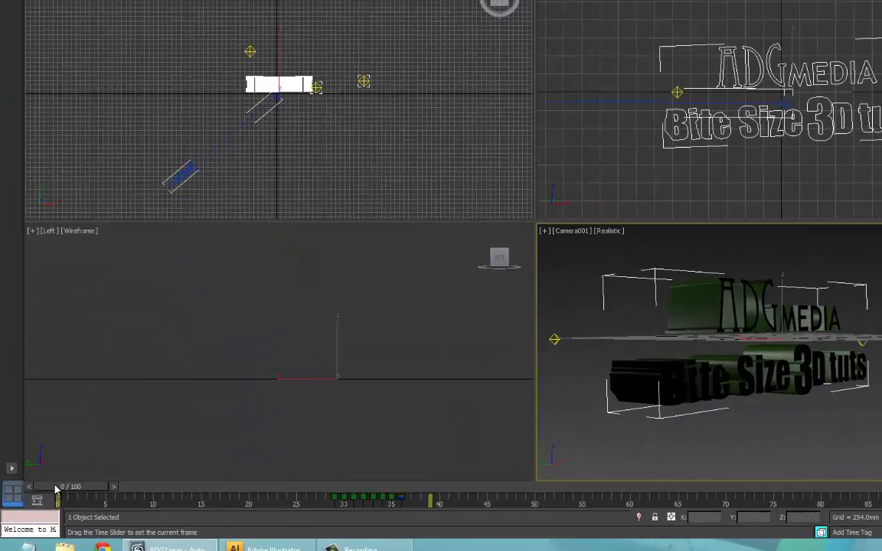
key(/)
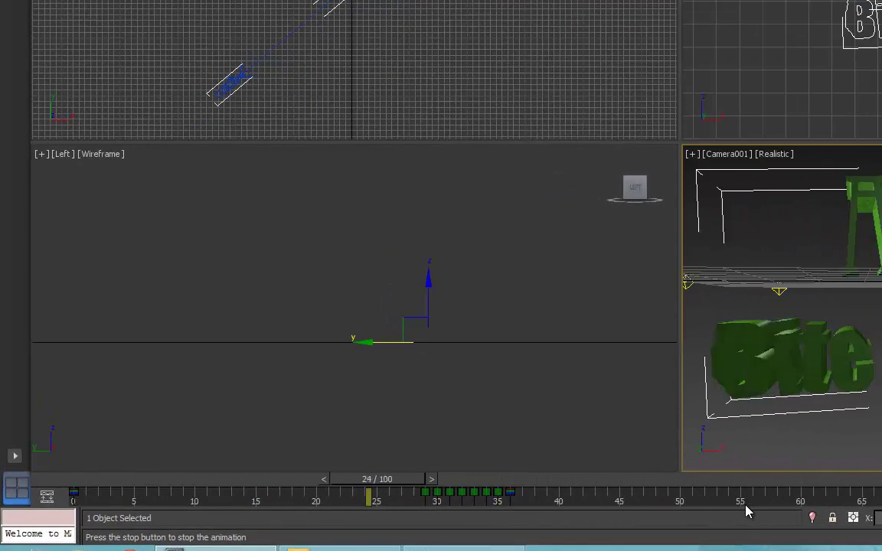
key(/)
key(alt+w)
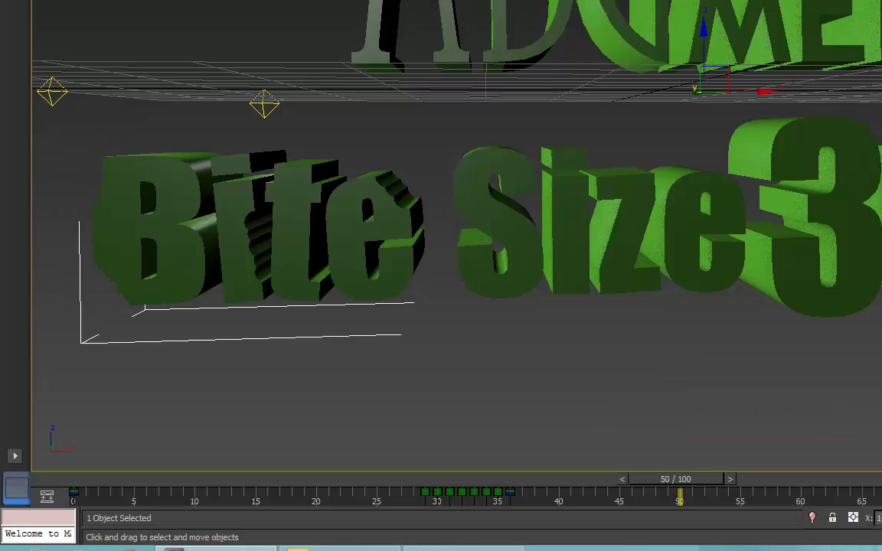
key(/)
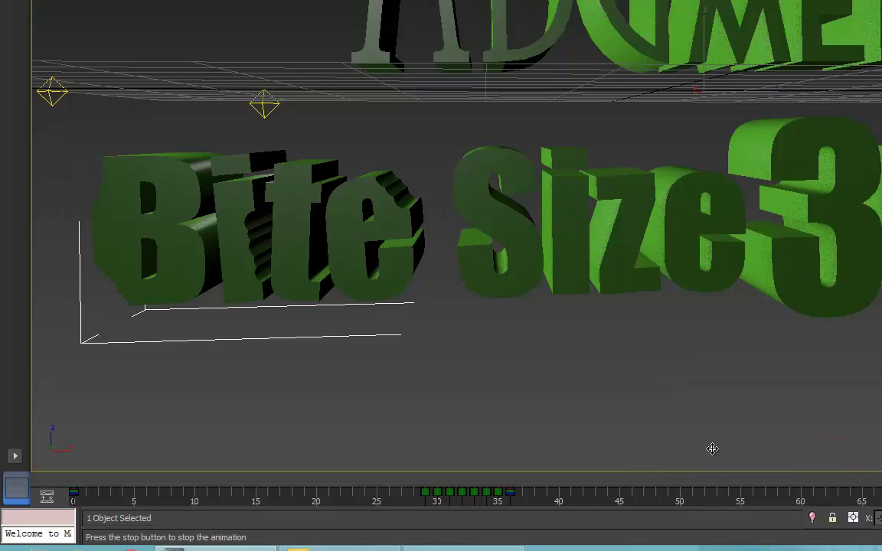
key(/)
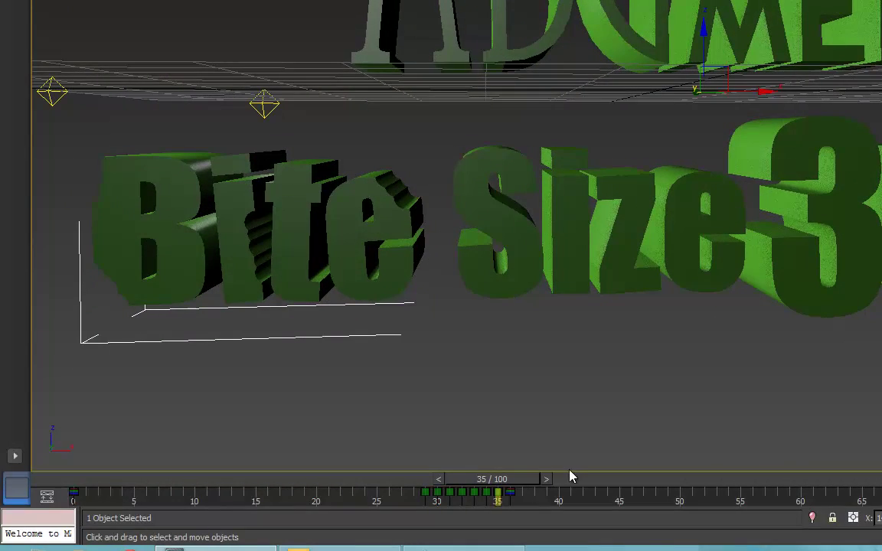
drag(508, 478, 556, 478)
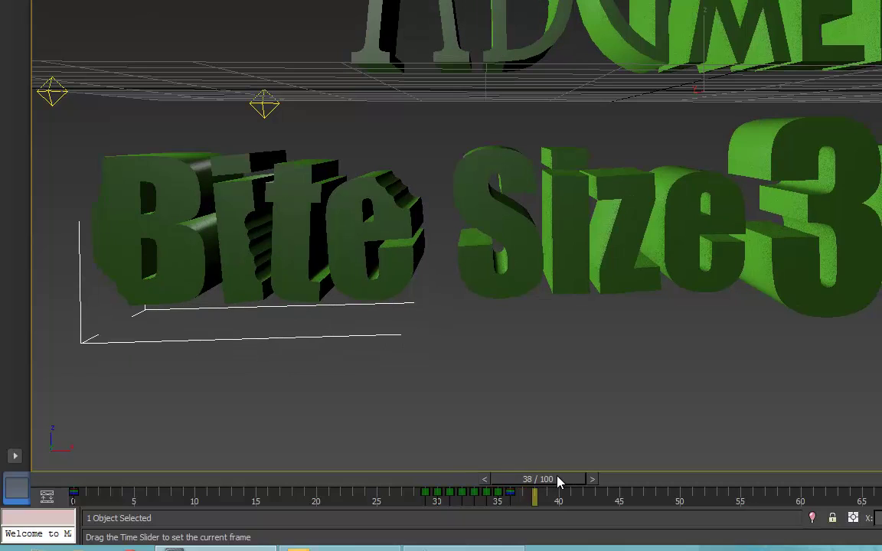